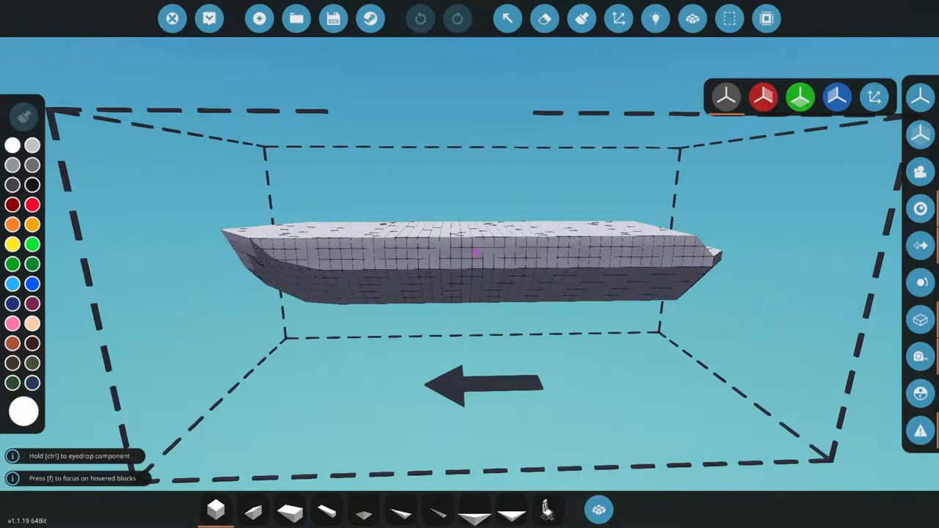
# Step: Erase the hull's top layer to hollow it out and lay a flat floor inside
pyautogui.moveTo(365, 290)
pyautogui.mouseDown()
pyautogui.moveTo(361, 352)
pyautogui.moveTo(468, 286)
pyautogui.moveTo(392, 284)
pyautogui.moveTo(414, 272)
pyautogui.moveTo(701, 288)
pyautogui.moveTo(471, 277)
pyautogui.moveTo(556, 272)
pyautogui.moveTo(647, 338)
pyautogui.moveTo(550, 330)
pyautogui.moveTo(514, 294)
pyautogui.moveTo(820, 259)
pyautogui.moveTo(611, 321)
pyautogui.moveTo(218, 314)
pyautogui.moveTo(457, 231)
pyautogui.moveTo(415, 308)
pyautogui.moveTo(625, 298)
pyautogui.moveTo(563, 294)
pyautogui.moveTo(667, 303)
pyautogui.moveTo(621, 307)
pyautogui.moveTo(682, 258)
pyautogui.moveTo(604, 230)
pyautogui.moveTo(447, 209)
pyautogui.moveTo(323, 158)
pyautogui.moveTo(315, 183)
pyautogui.moveTo(430, 262)
pyautogui.mouseUp()
pyautogui.press('p')
pyautogui.moveTo(368, 359); pyautogui.dragTo(531, 155)
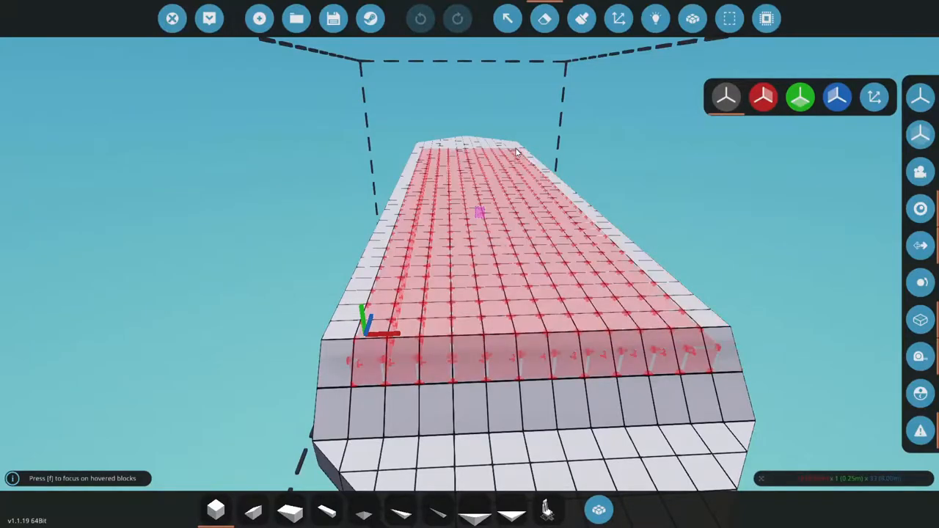
pyautogui.moveTo(530, 155); pyautogui.dragTo(513, 147)
pyautogui.moveTo(435, 156)
pyautogui.mouseDown()
pyautogui.moveTo(699, 173)
pyautogui.moveTo(722, 308)
pyautogui.moveTo(574, 218)
pyautogui.moveTo(674, 195)
pyautogui.moveTo(98, 239)
pyautogui.mouseUp()
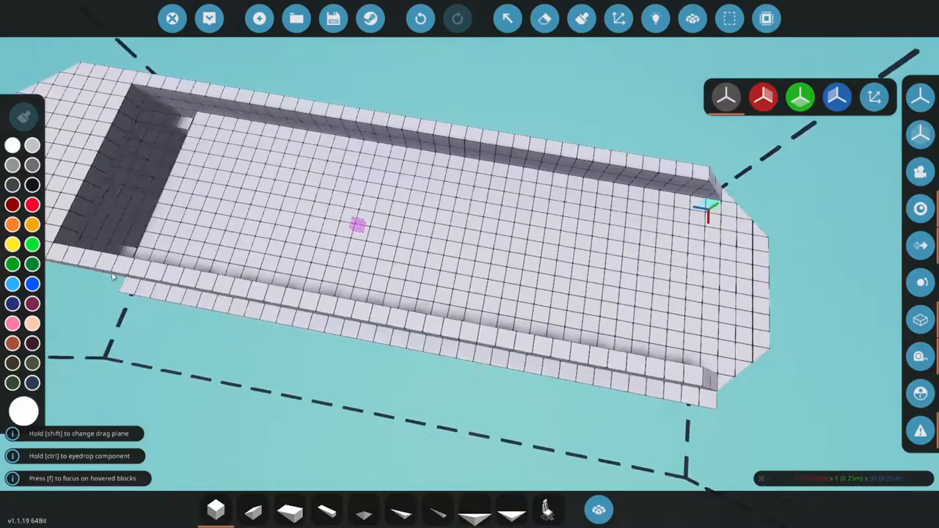
pyautogui.moveTo(99, 238)
pyautogui.mouseDown()
pyautogui.moveTo(248, 173)
pyautogui.moveTo(397, 249)
pyautogui.mouseUp()
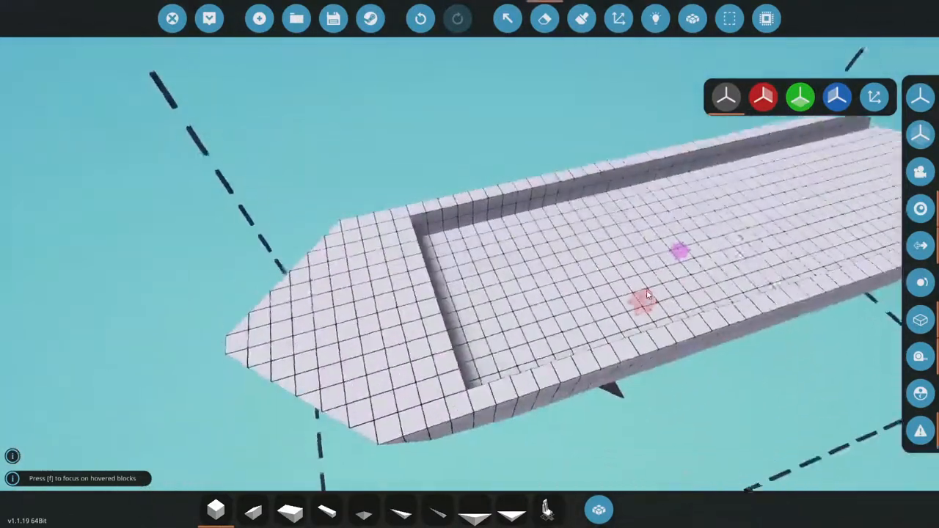
# Step: Erase blocks at the bow, undoing a mistaken removal first
pyautogui.press('e')
pyautogui.moveTo(399, 225)
pyautogui.mouseDown()
pyautogui.moveTo(393, 402)
pyautogui.moveTo(370, 408)
pyautogui.moveTo(361, 287)
pyautogui.mouseUp()
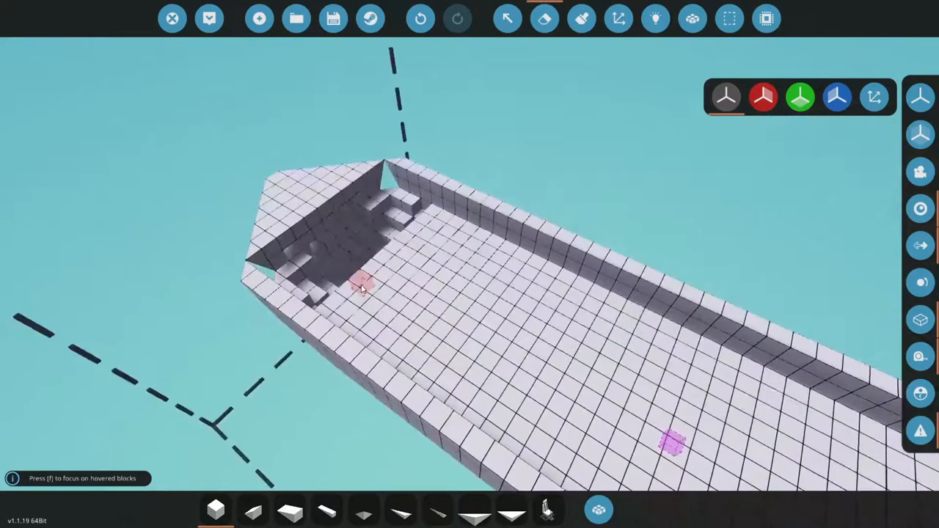
pyautogui.click(421, 18)
pyautogui.moveTo(440, 147)
pyautogui.mouseDown()
pyautogui.moveTo(562, 305)
pyautogui.moveTo(470, 417)
pyautogui.moveTo(324, 350)
pyautogui.moveTo(499, 351)
pyautogui.mouseUp()
pyautogui.press('p')
pyautogui.press('e')
pyautogui.press('p')
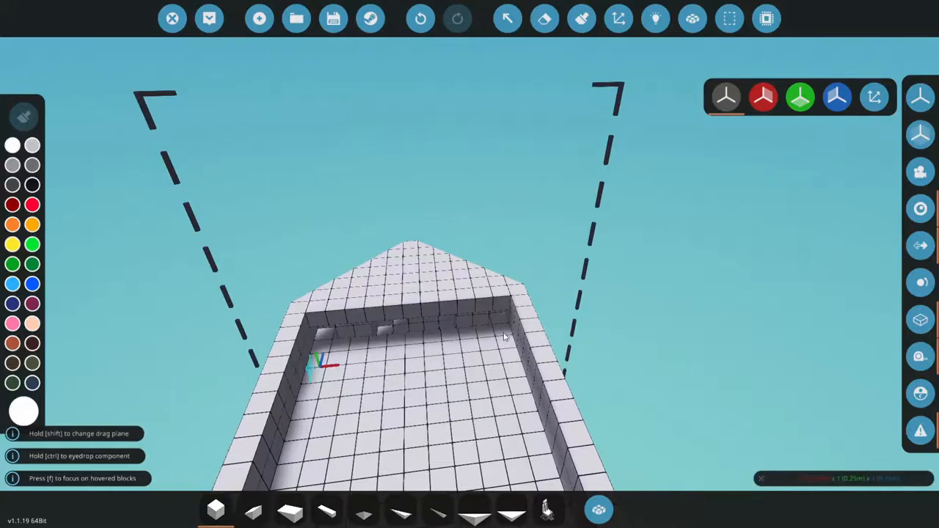
# Step: Add a row of blocks along the back wall to raise it
pyautogui.press('s')
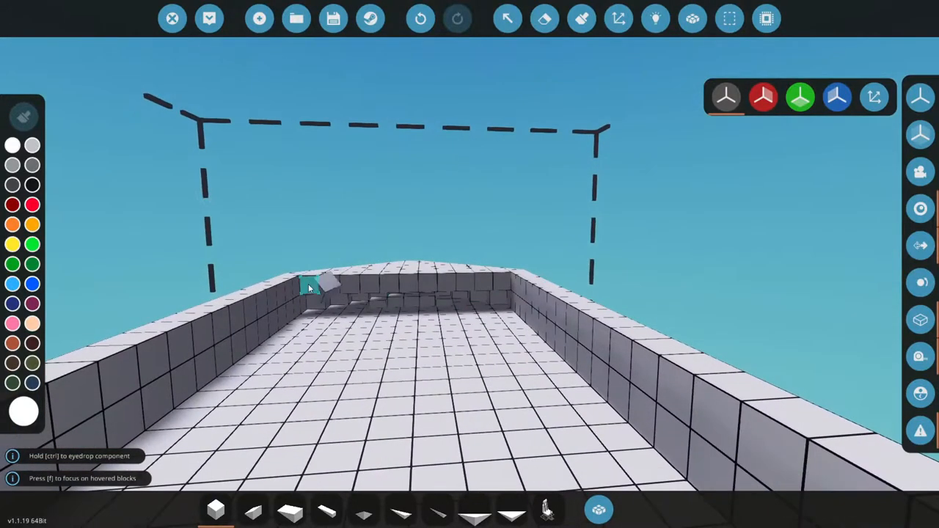
pyautogui.moveTo(311, 310); pyautogui.dragTo(512, 317)
pyautogui.press('a')
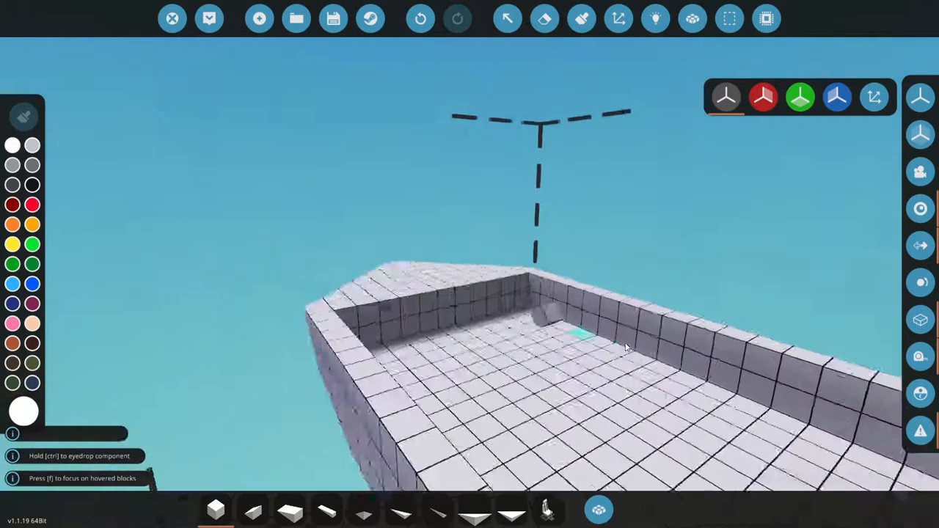
# Step: Spawn the boat into the hangar and walk forward onto it
pyautogui.click(212, 23)
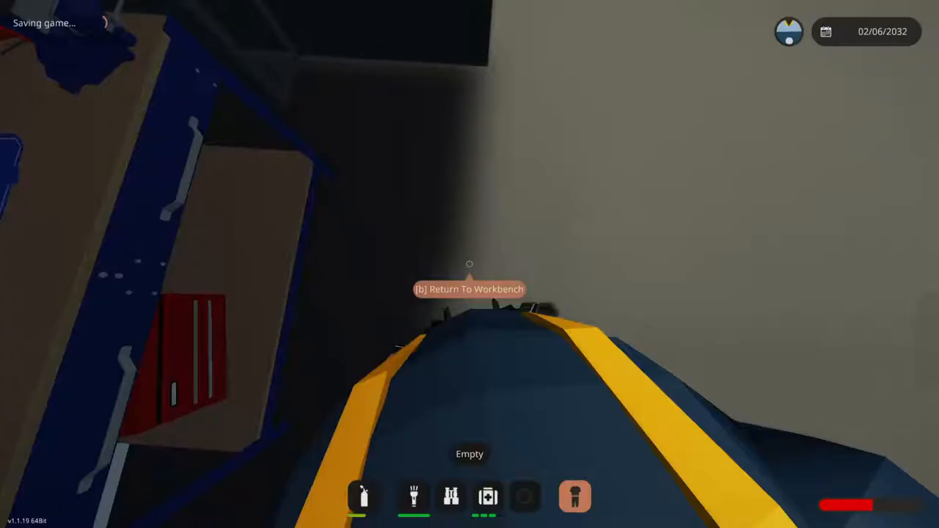
pyautogui.press('w')
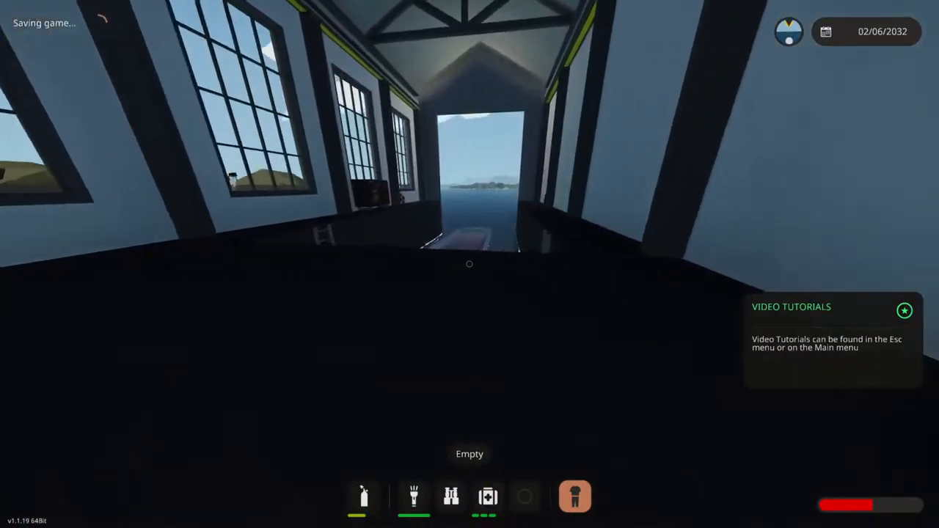
pyautogui.press('w')
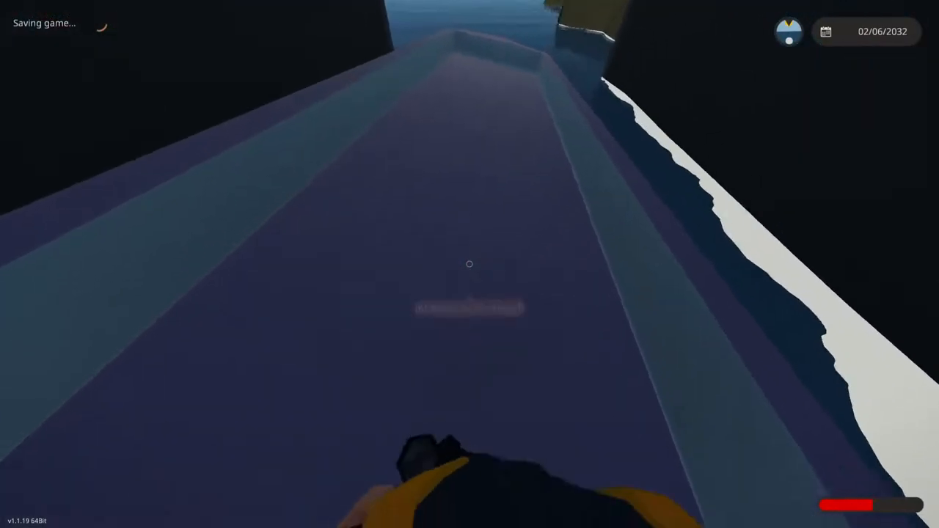
pyautogui.scroll(-1, 469, 265)
# Step: Return to the workbench editor and bring the bow into view from above
pyautogui.press('b')
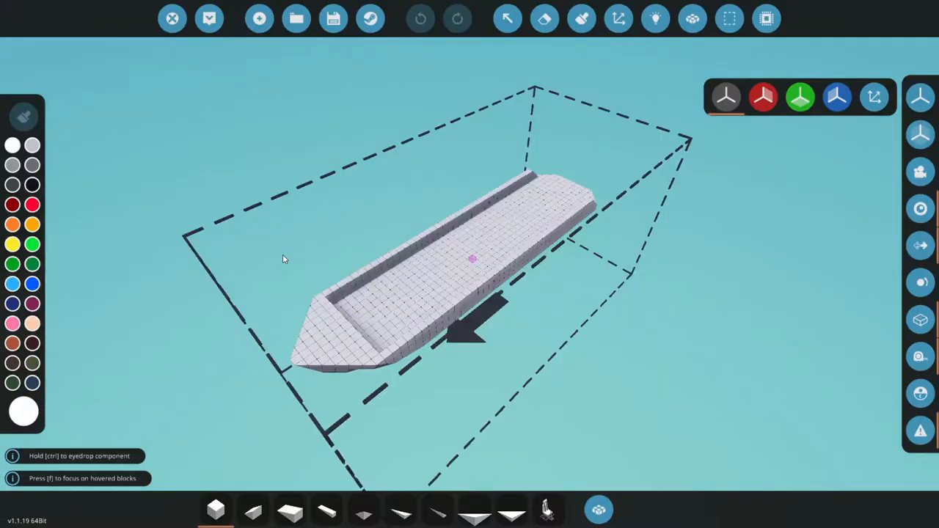
pyautogui.moveTo(558, 327); pyautogui.dragTo(333, 307)
pyautogui.press('w')
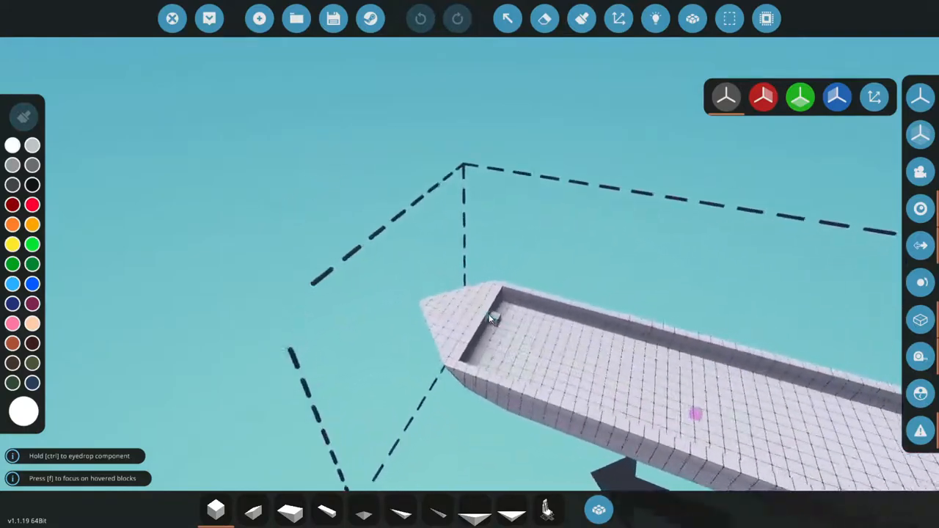
pyautogui.moveTo(414, 337)
pyautogui.mouseDown()
pyautogui.moveTo(592, 387)
pyautogui.moveTo(550, 370)
pyautogui.moveTo(495, 290)
pyautogui.mouseUp()
pyautogui.press('2')
pyautogui.press('w')
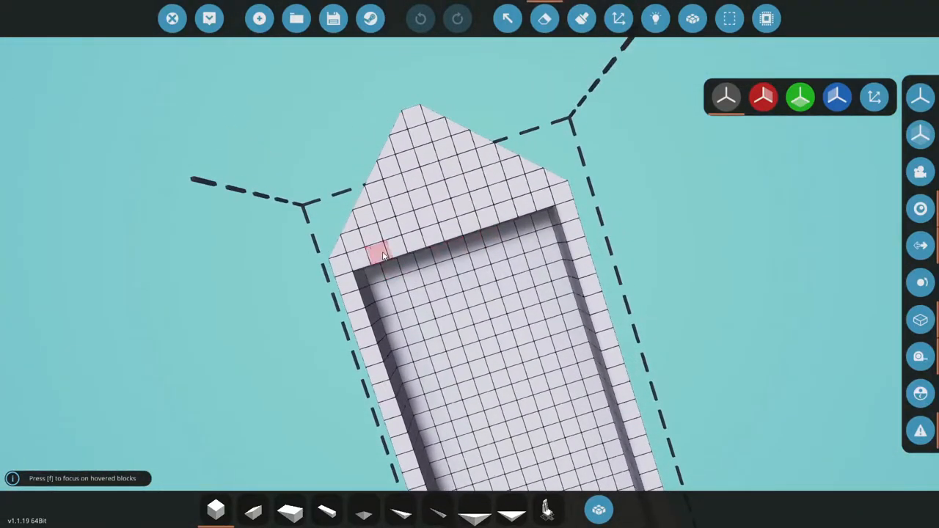
# Step: With mirror symmetry on, erase the bow's inner wall blocks on both sides
pyautogui.click(767, 98)
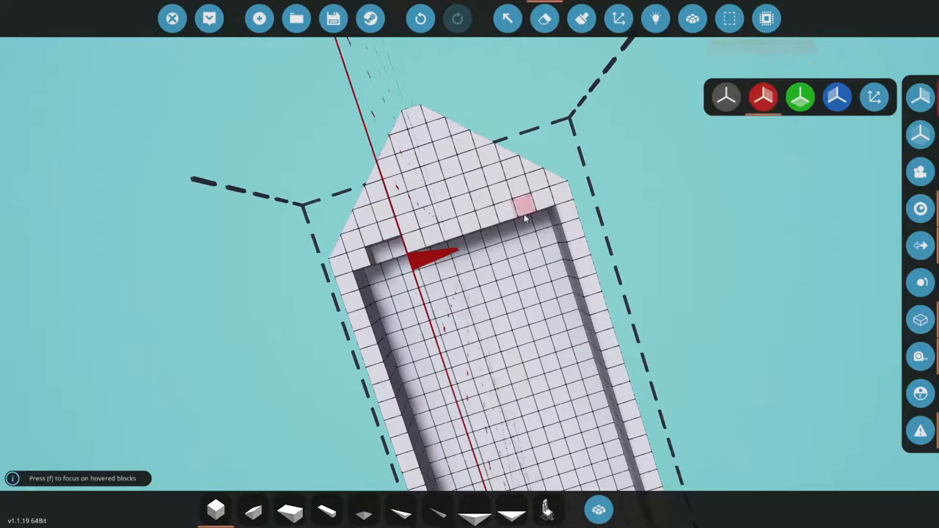
pyautogui.click(530, 209)
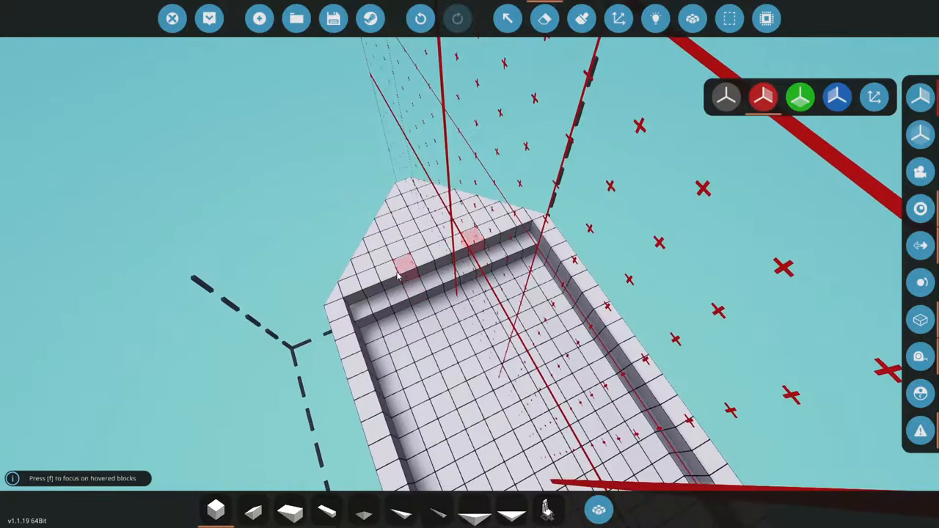
pyautogui.moveTo(438, 257); pyautogui.dragTo(414, 258)
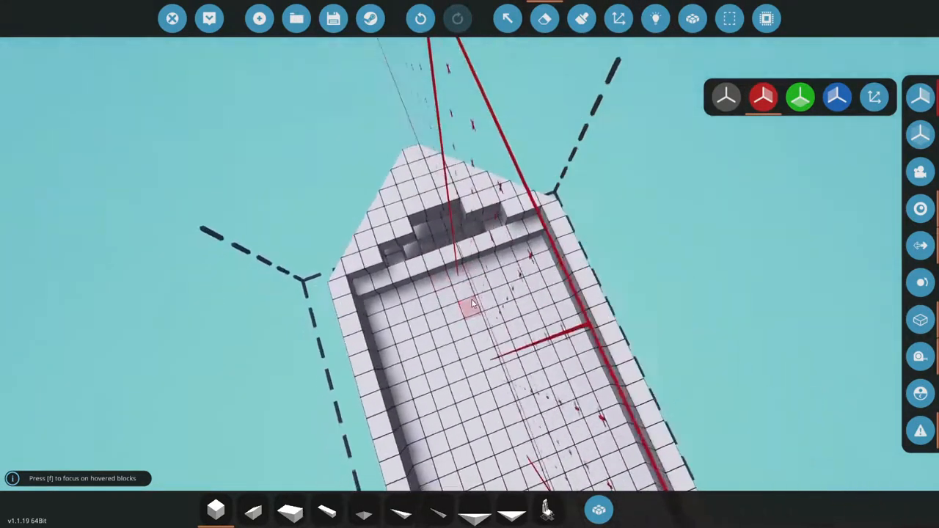
pyautogui.moveTo(519, 266); pyautogui.dragTo(407, 332)
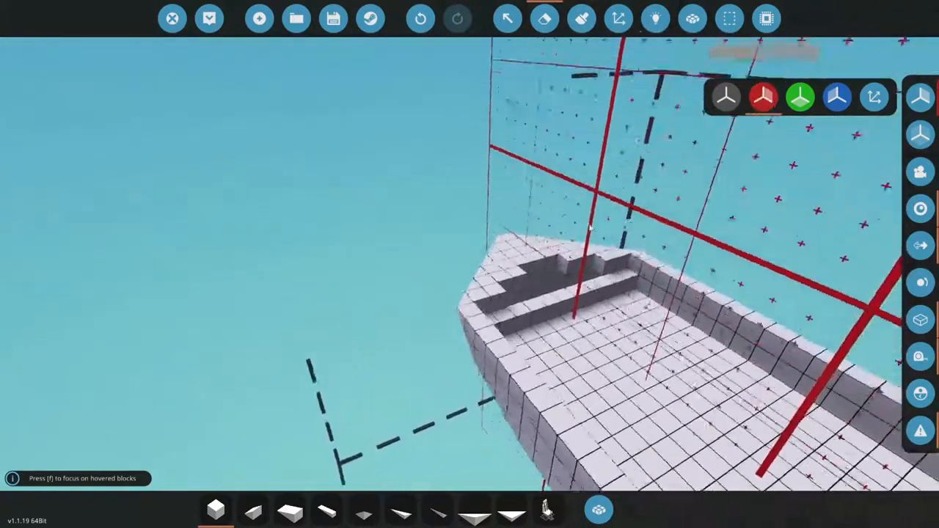
# Step: Select wedge blocks to line the angled bow wall and view it from behind
pyautogui.click(291, 510)
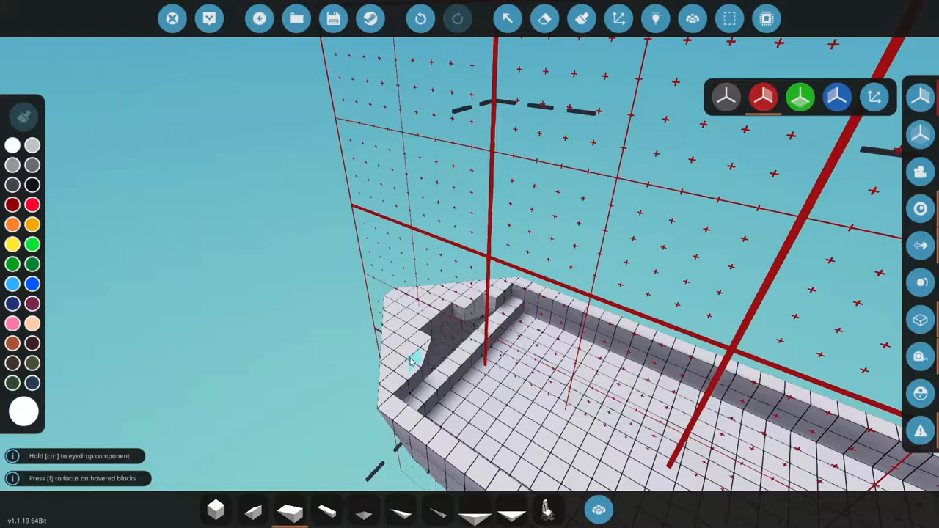
pyautogui.moveTo(402, 396); pyautogui.dragTo(357, 396)
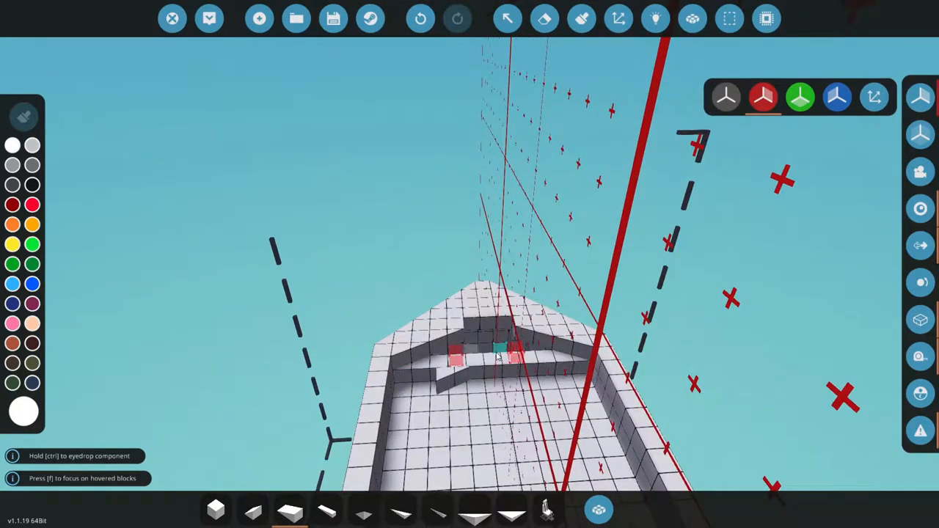
pyautogui.scroll(-1, 490, 328)
pyautogui.scroll(2, 488, 328)
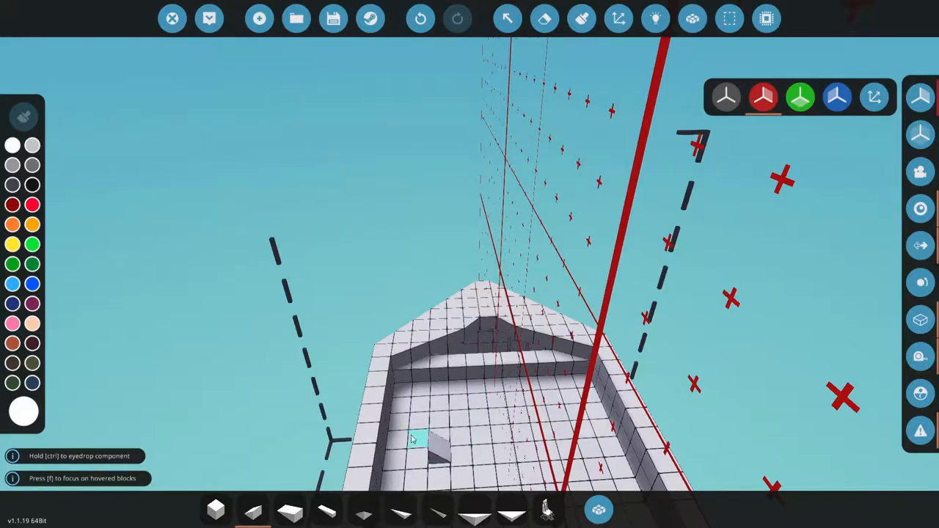
pyautogui.scroll(1, 422, 411)
pyautogui.press('x')
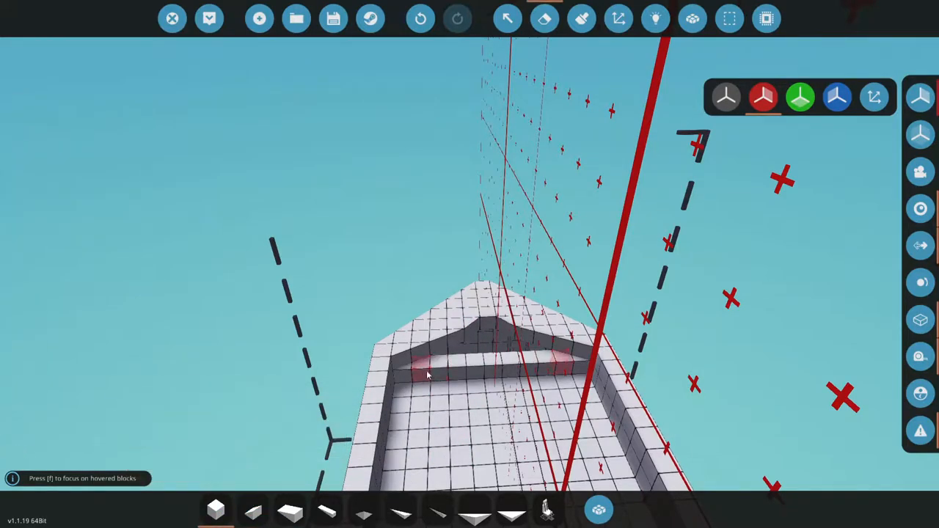
pyautogui.press('w')
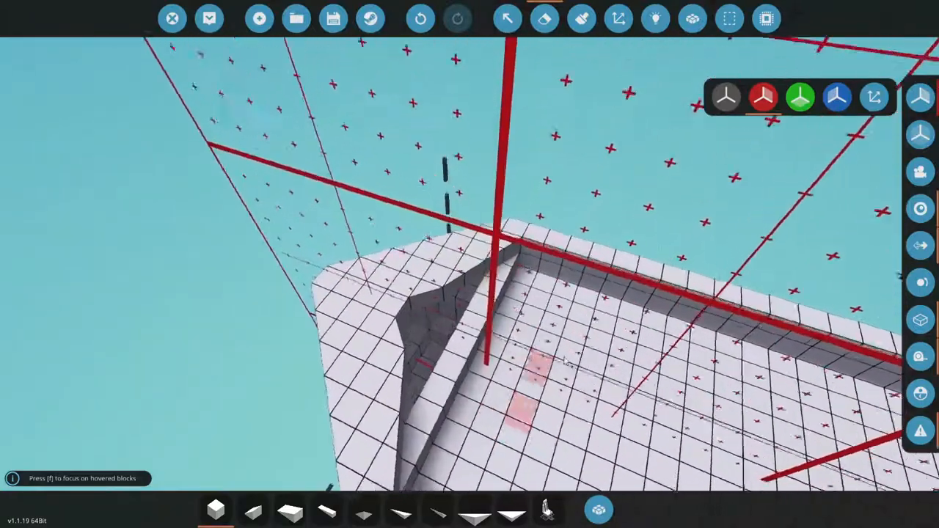
# Step: Place a cube block in the bow pit corner and inspect the hull interior
pyautogui.press('w')
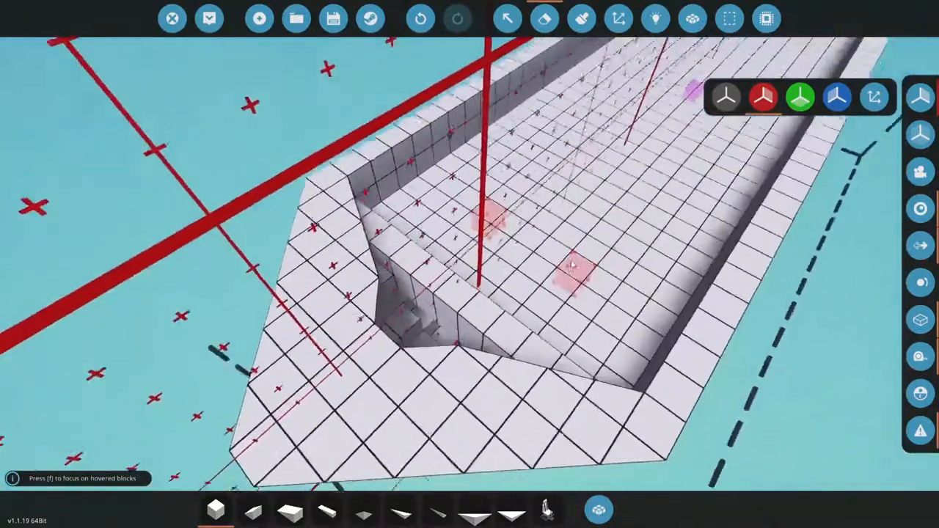
pyautogui.click(217, 512)
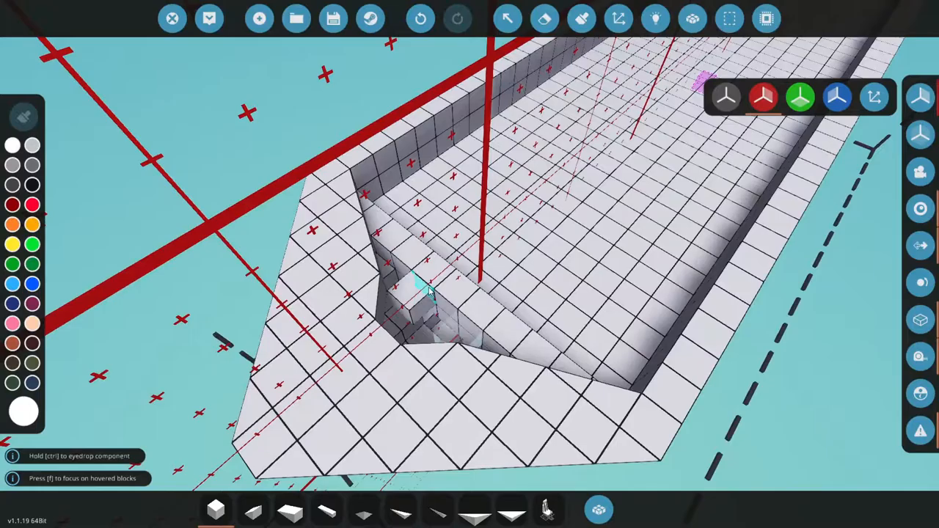
pyautogui.moveTo(430, 290); pyautogui.dragTo(354, 262)
pyautogui.moveTo(360, 320); pyautogui.dragTo(411, 372)
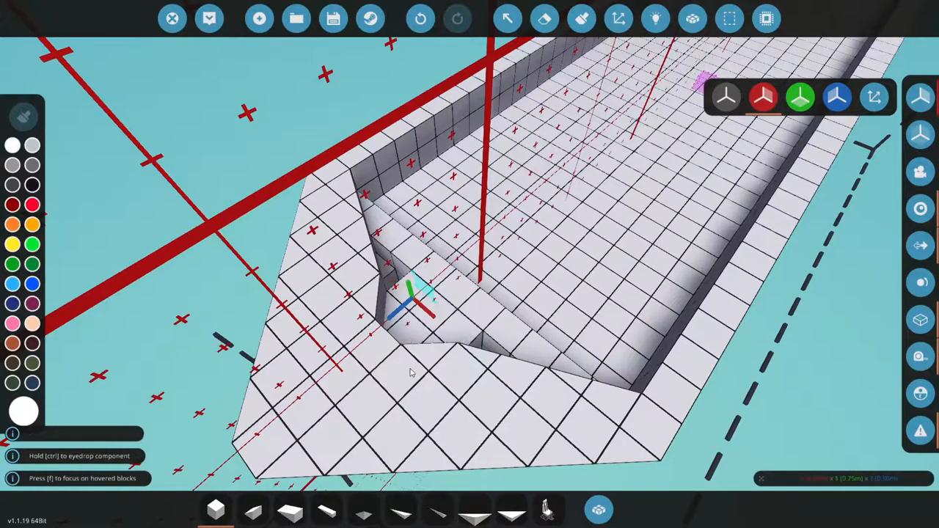
pyautogui.moveTo(415, 310); pyautogui.dragTo(397, 283)
pyautogui.press('w')
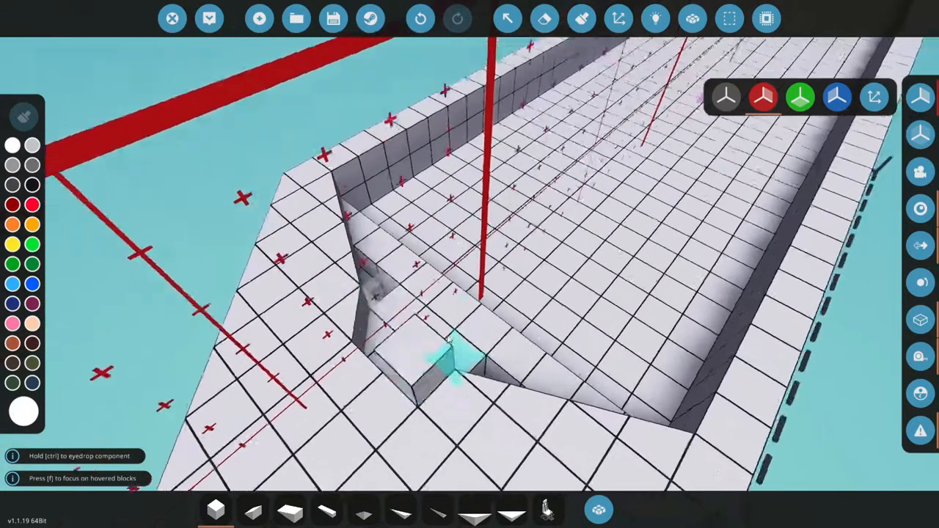
pyautogui.press('w')
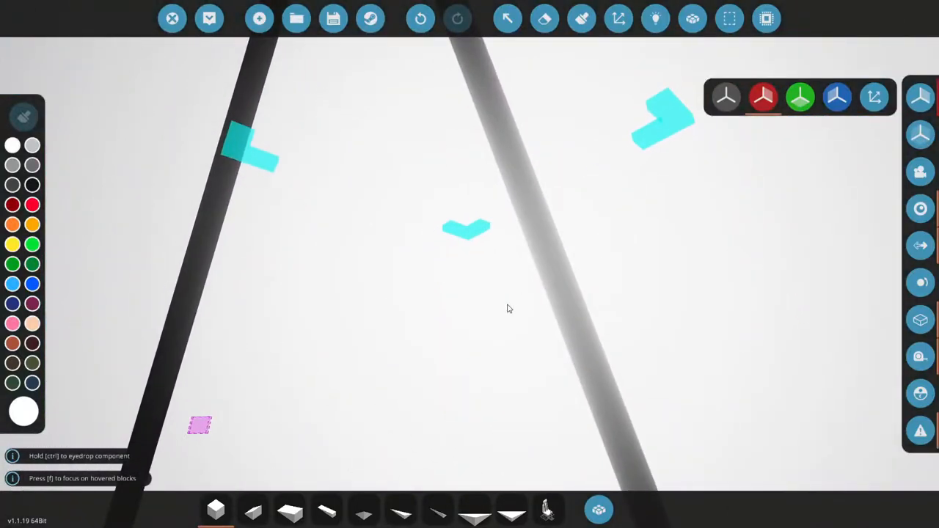
pyautogui.press('w')
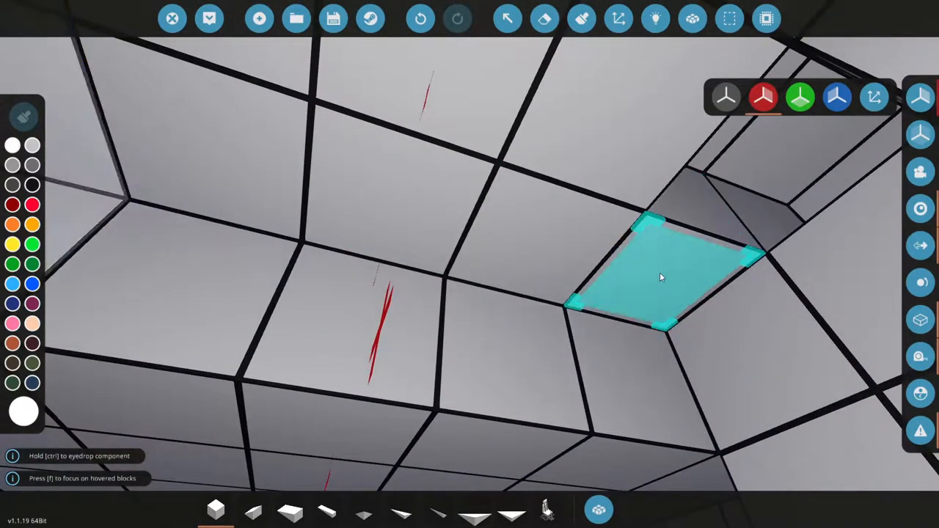
pyautogui.press('w')
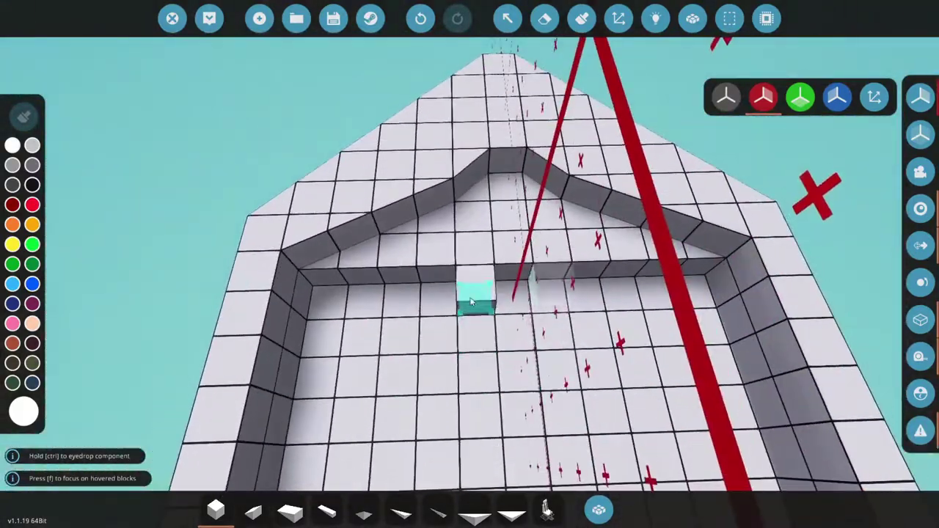
# Step: Remove several blocks from the inner bow wall to open it up
pyautogui.press('x')
pyautogui.click(463, 266)
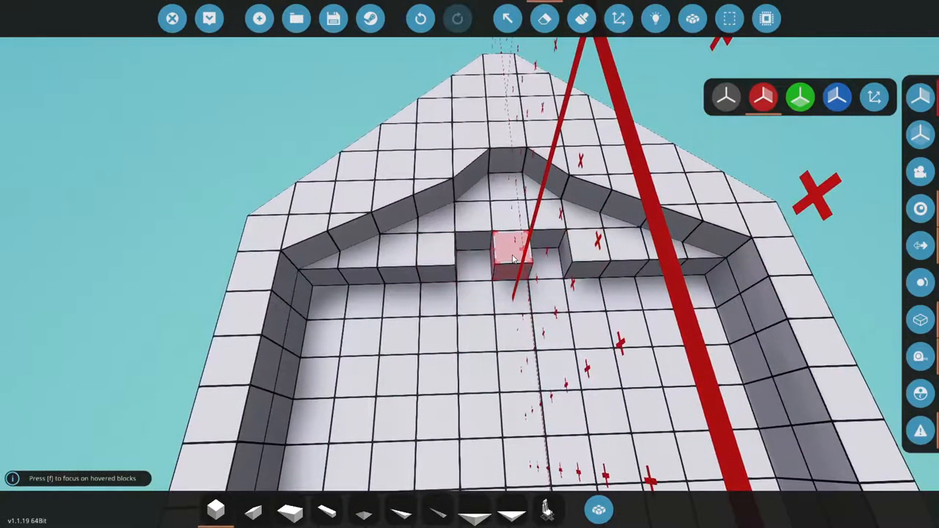
pyautogui.click(507, 261)
pyautogui.click(434, 270)
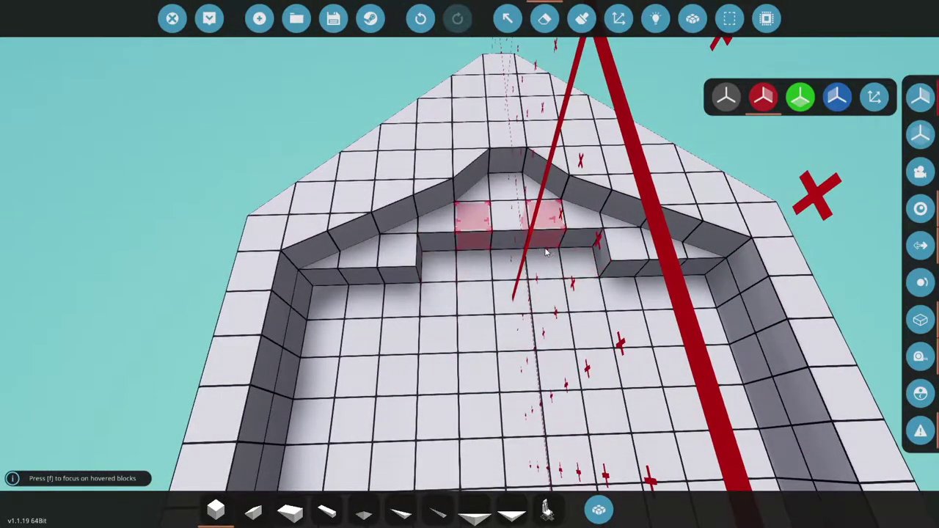
pyautogui.click(483, 234)
pyautogui.press('x')
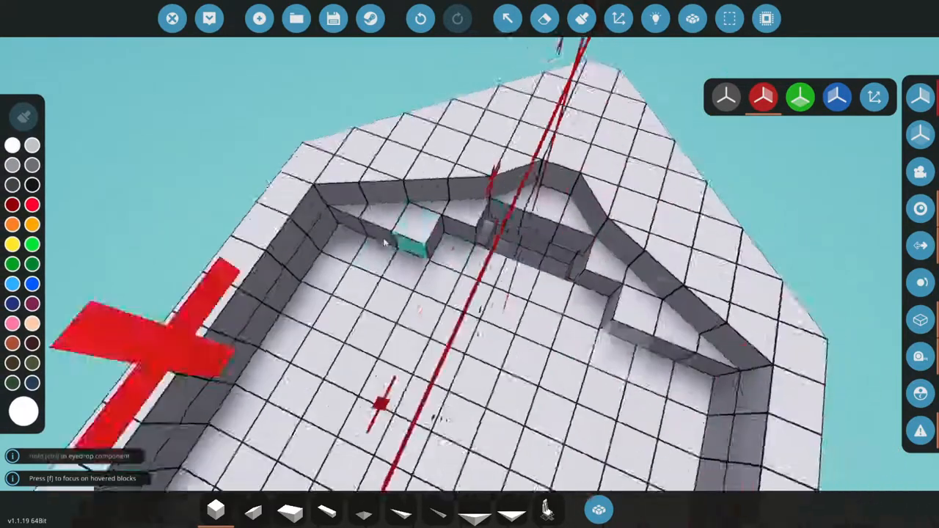
pyautogui.press('w')
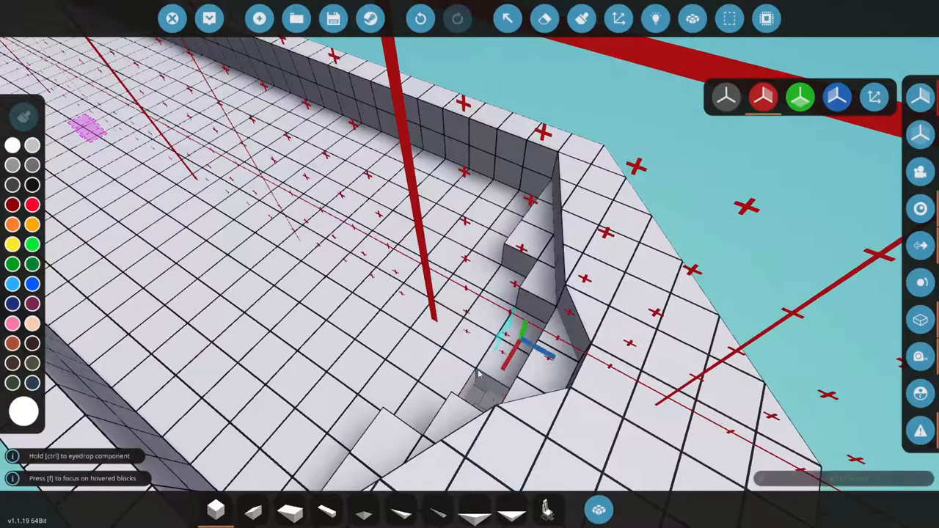
pyautogui.press('f')
# Step: Place mirrored wedge pieces to fill the inner wall gap and its corners
pyautogui.click(253, 511)
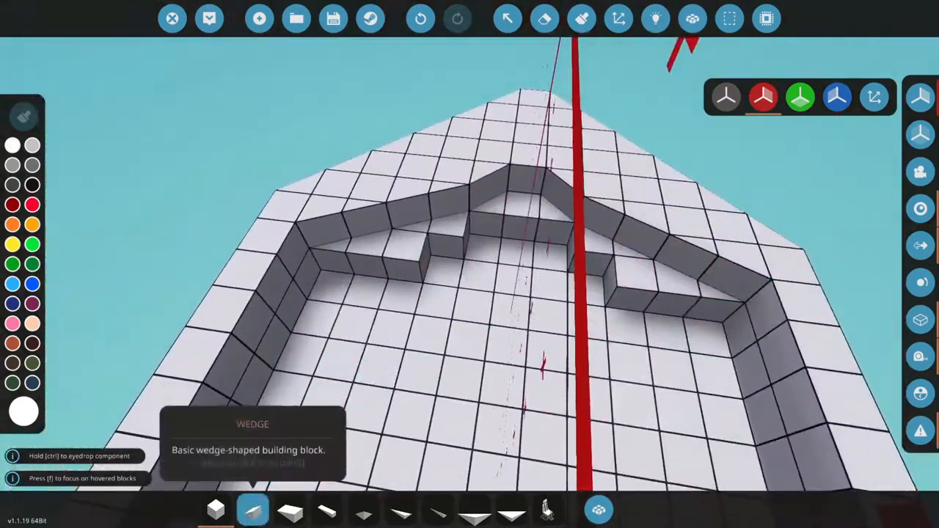
pyautogui.click(433, 252)
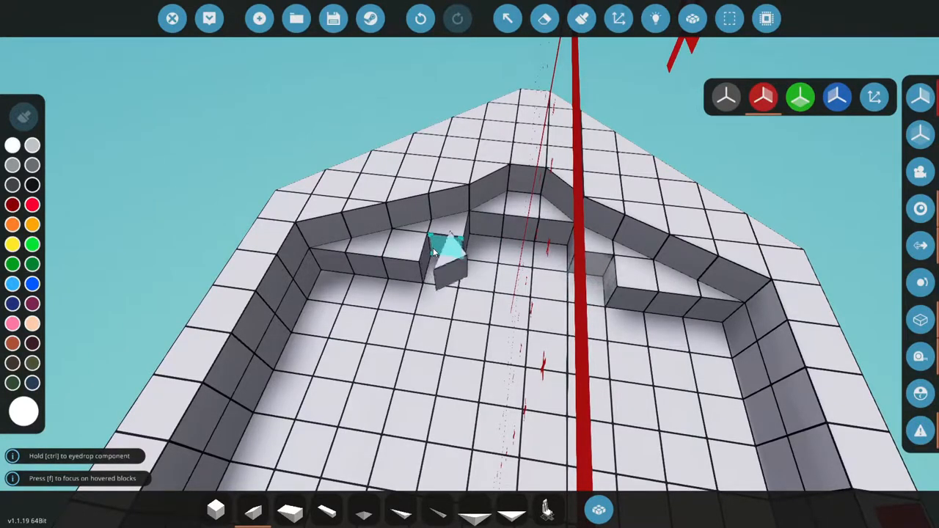
pyautogui.click(433, 248)
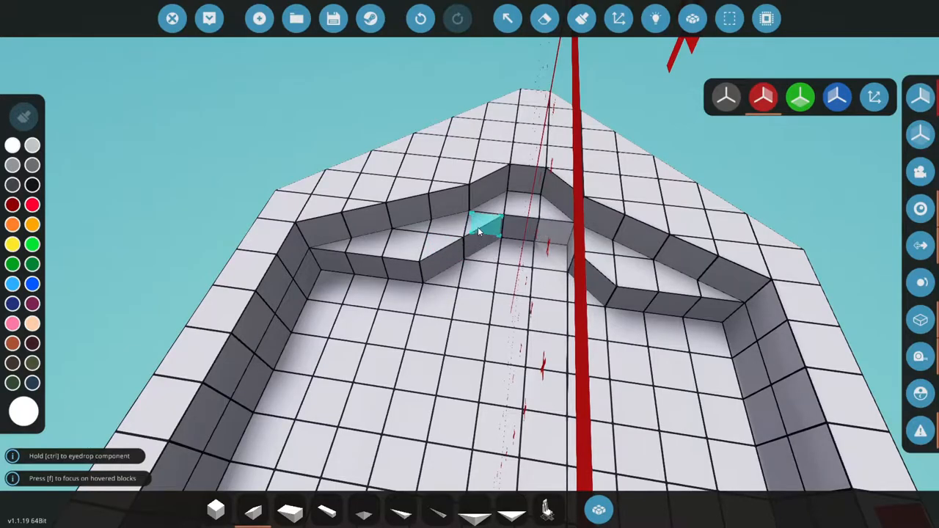
pyautogui.moveTo(478, 227)
pyautogui.mouseDown()
pyautogui.moveTo(798, 382)
pyautogui.moveTo(504, 315)
pyautogui.mouseUp()
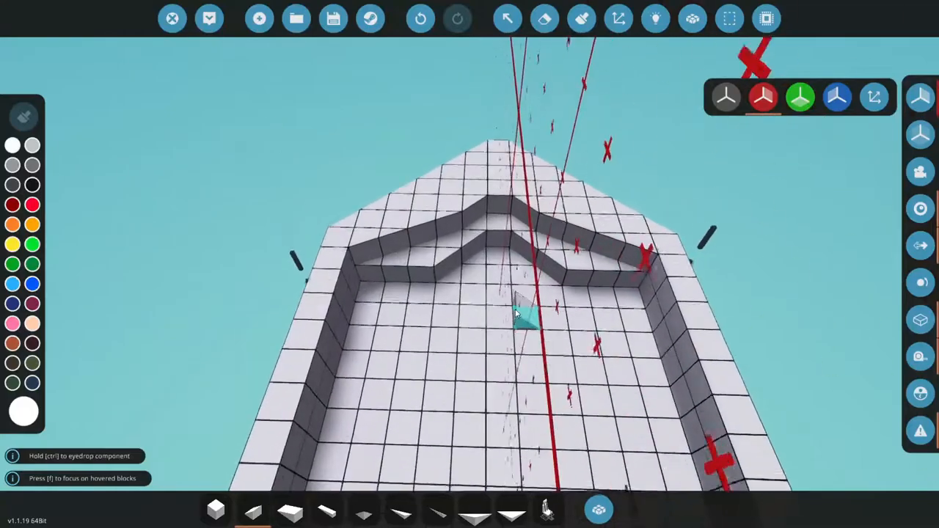
pyautogui.press('x')
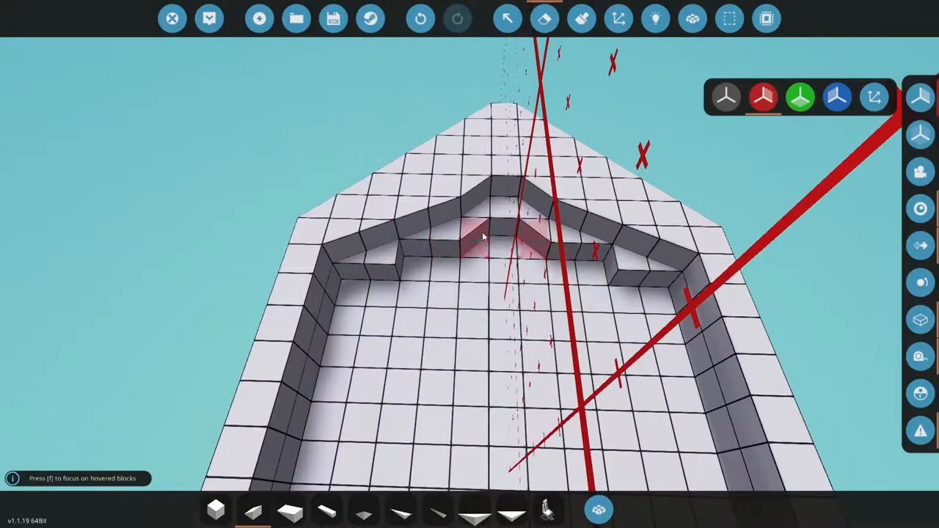
# Step: Select a wider wedge piece and review the hull side from low angles
pyautogui.click(290, 510)
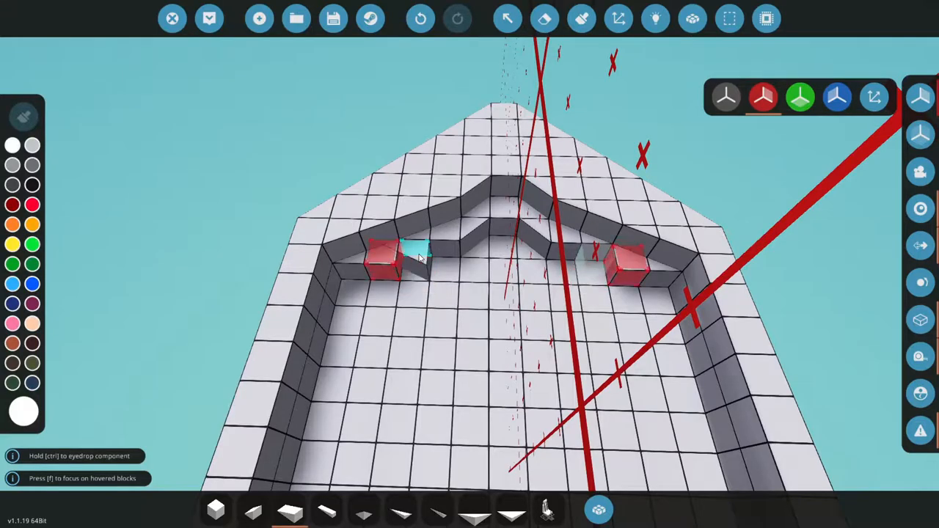
pyautogui.moveTo(420, 257)
pyautogui.mouseDown()
pyautogui.moveTo(720, 408)
pyautogui.moveTo(458, 251)
pyautogui.moveTo(235, 252)
pyautogui.mouseUp()
pyautogui.scroll(-5, 720, 408)
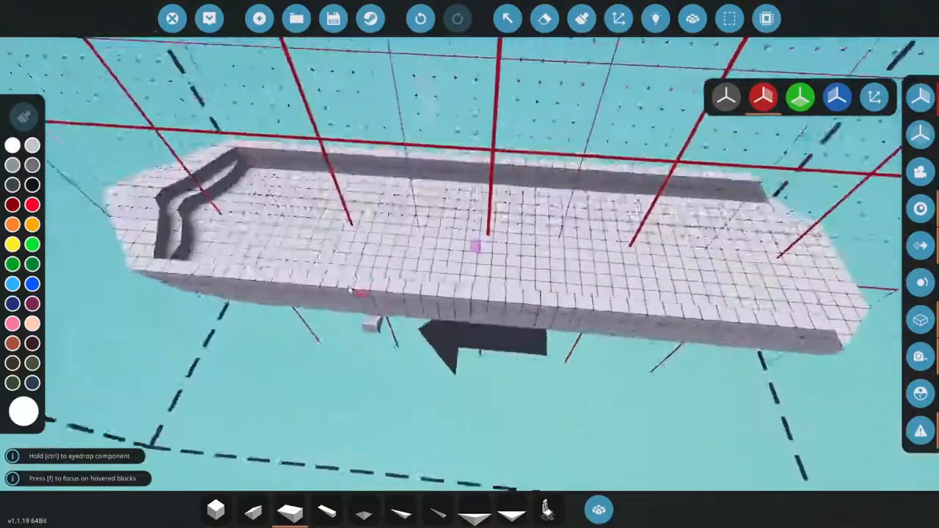
pyautogui.moveTo(351, 290)
pyautogui.mouseDown()
pyautogui.moveTo(572, 252)
pyautogui.moveTo(445, 348)
pyautogui.mouseUp()
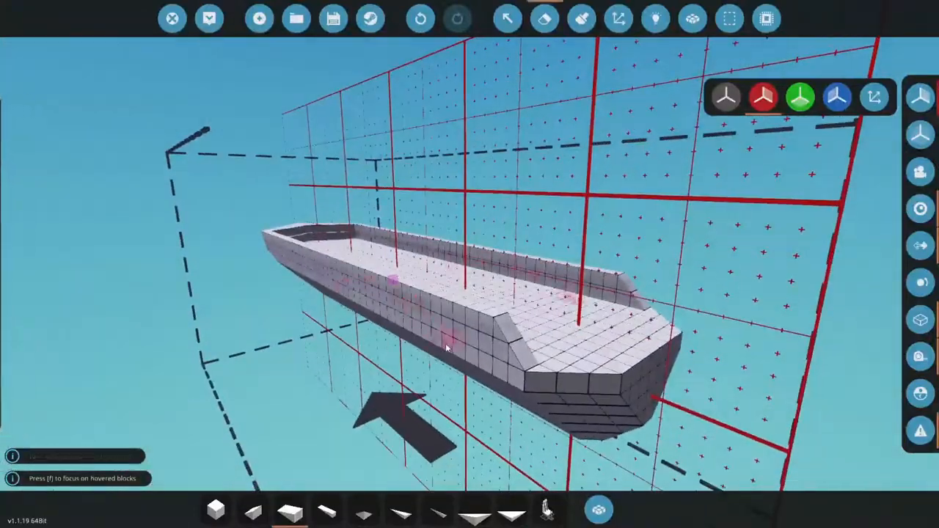
pyautogui.press('p')
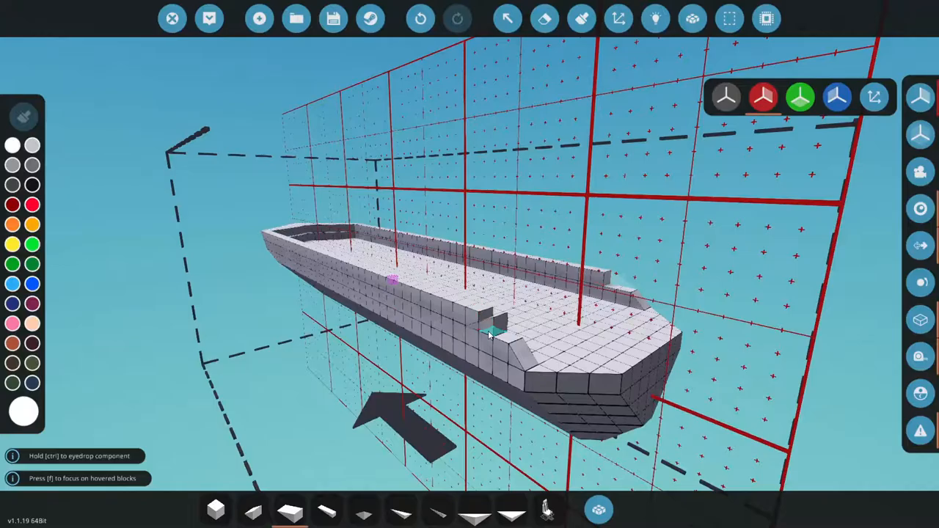
pyautogui.moveTo(489, 334)
pyautogui.mouseDown()
pyautogui.moveTo(653, 416)
pyautogui.moveTo(588, 382)
pyautogui.mouseUp()
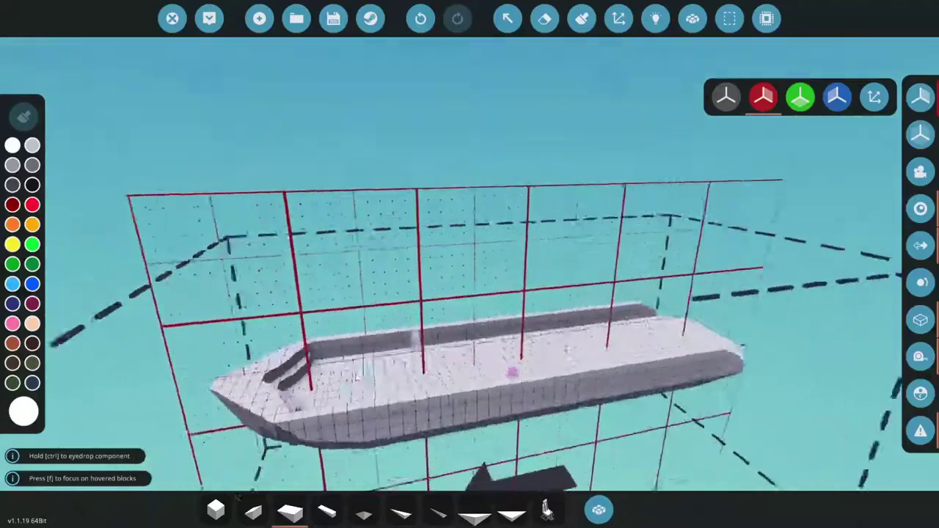
# Step: Place a compact pilot seat on the deck and browse the inventory for seats
pyautogui.moveTo(587, 381); pyautogui.dragTo(547, 510)
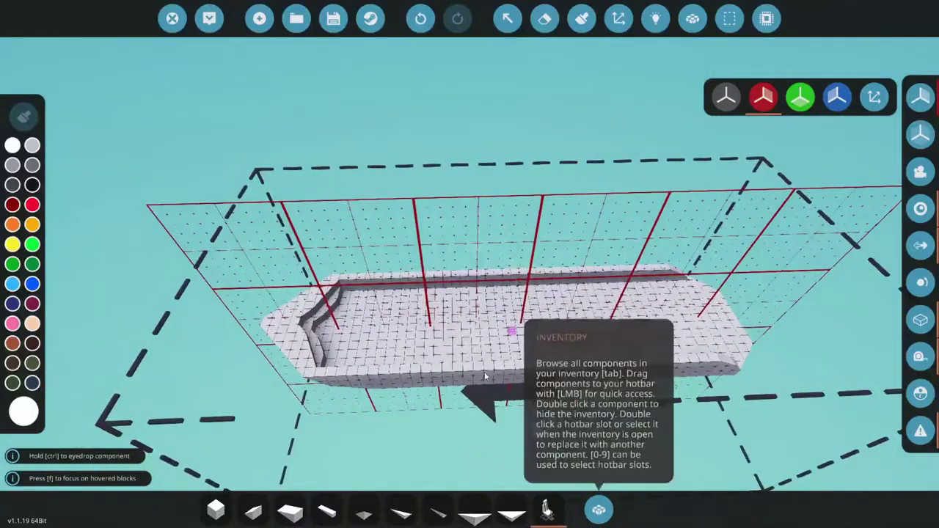
pyautogui.click(484, 377)
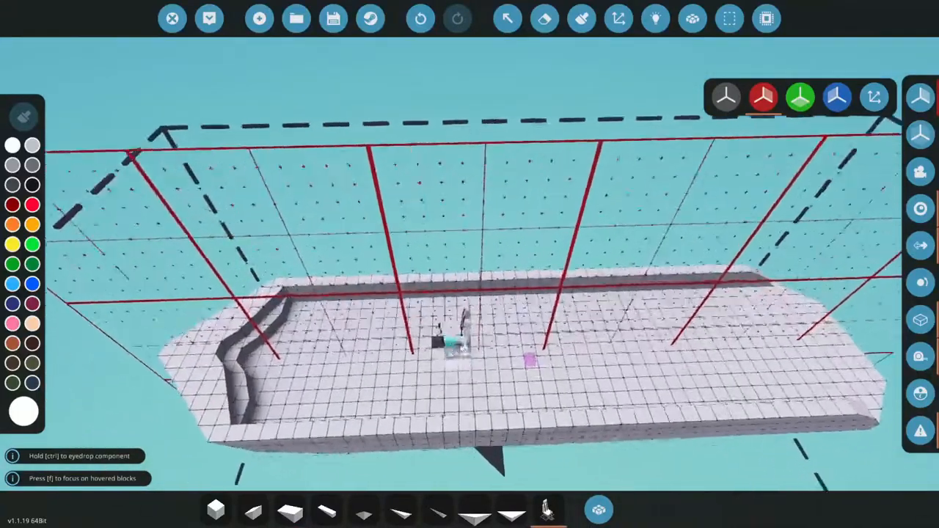
pyautogui.moveTo(441, 352)
pyautogui.mouseDown()
pyautogui.moveTo(426, 311)
pyautogui.moveTo(442, 339)
pyautogui.moveTo(833, 338)
pyautogui.moveTo(360, 148)
pyautogui.moveTo(603, 258)
pyautogui.mouseUp()
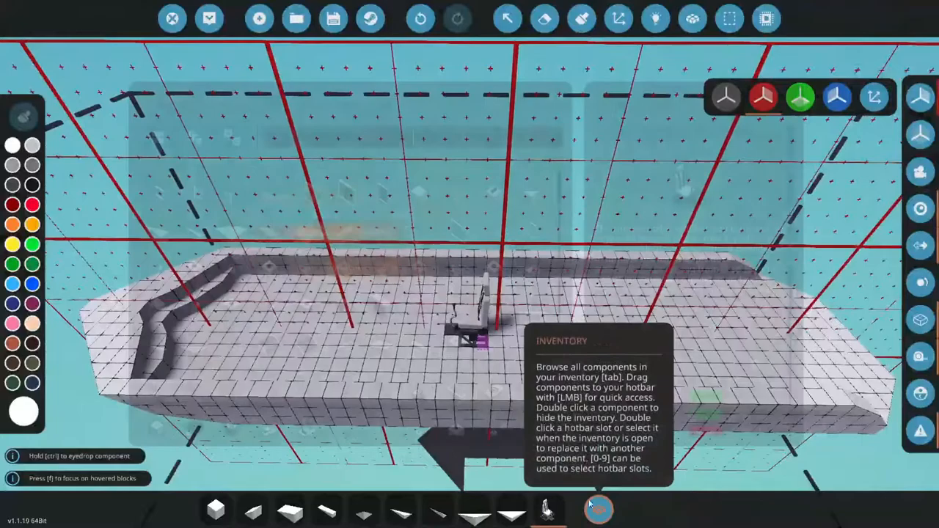
pyautogui.click(599, 511)
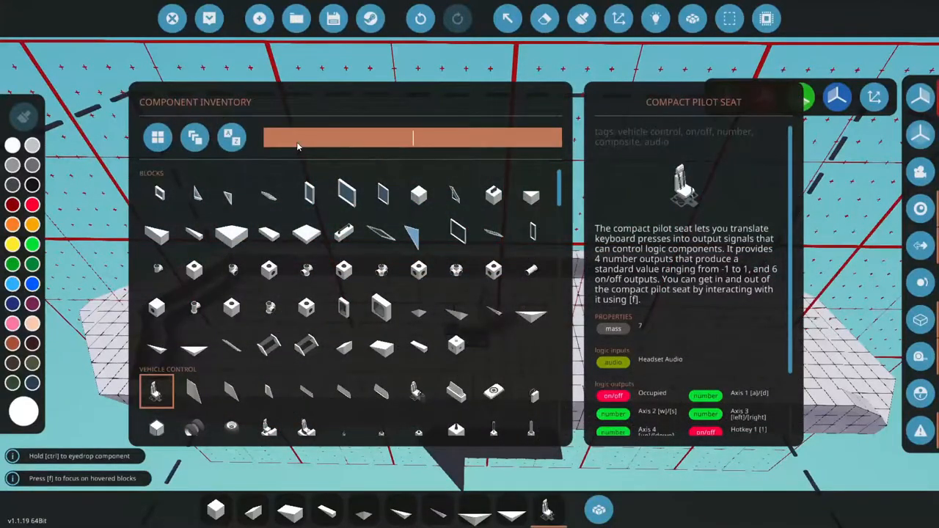
pyautogui.write('seat')
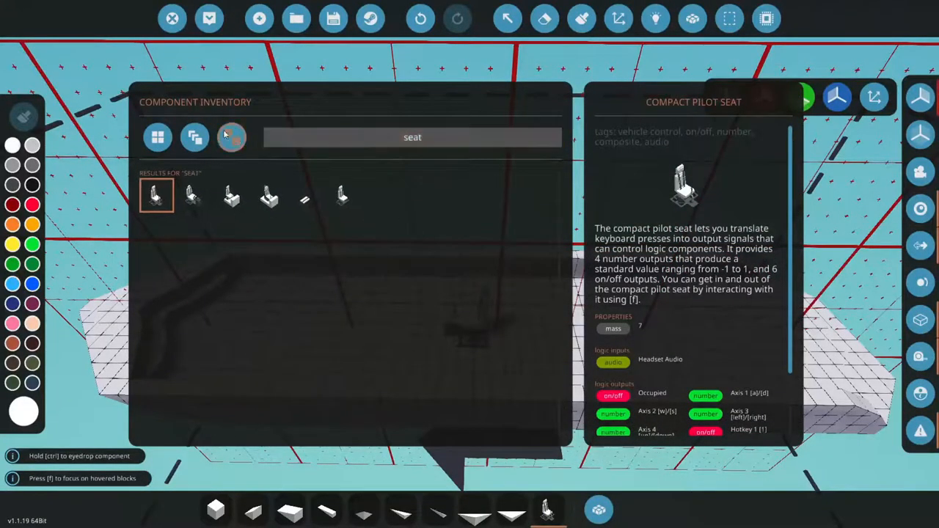
pyautogui.click(599, 510)
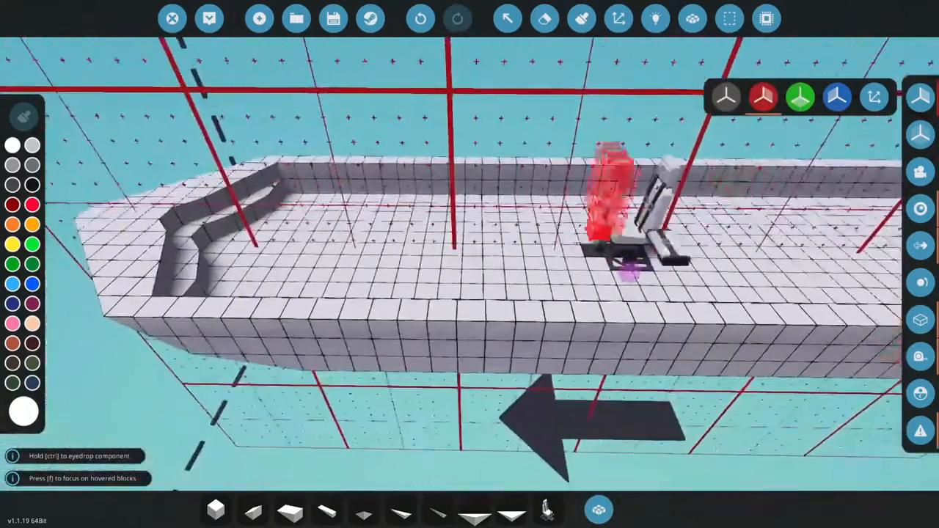
# Step: Inspect the deck and seat area from several angles for the console
pyautogui.press('s')
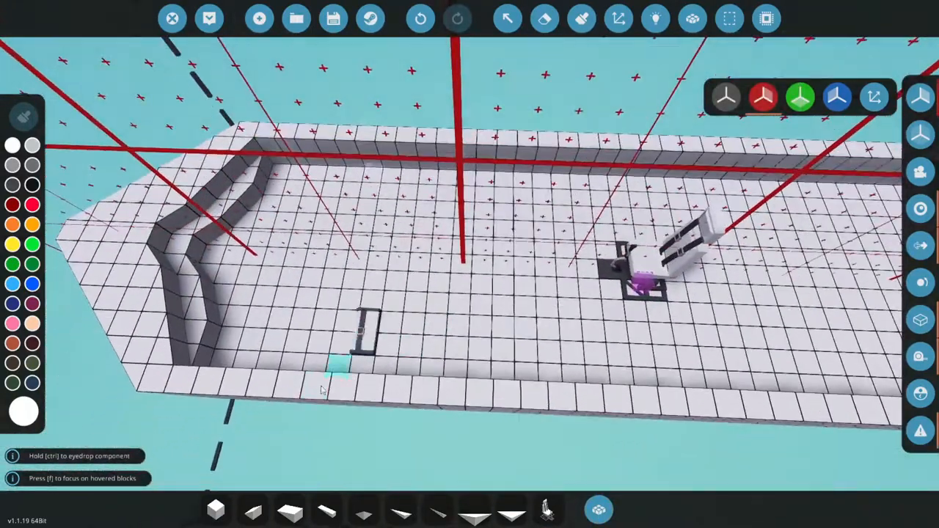
pyautogui.press('w')
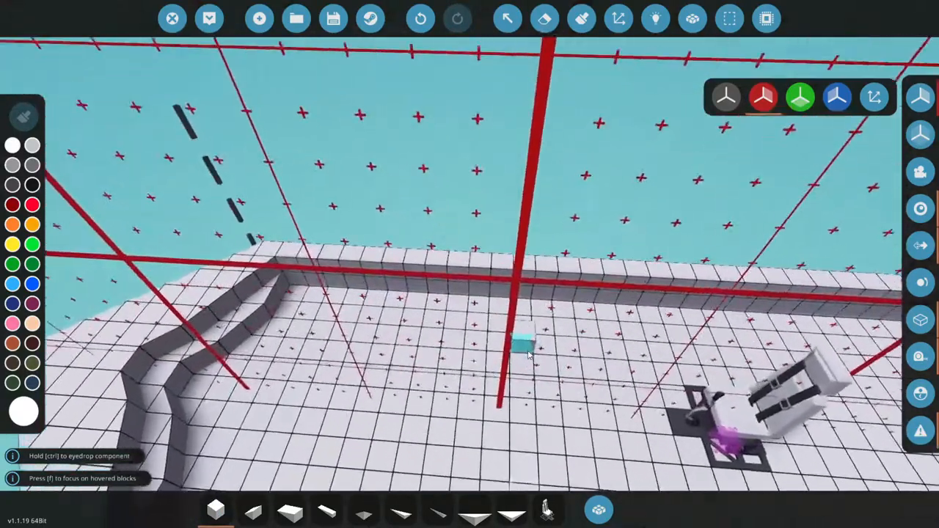
pyautogui.press('e')
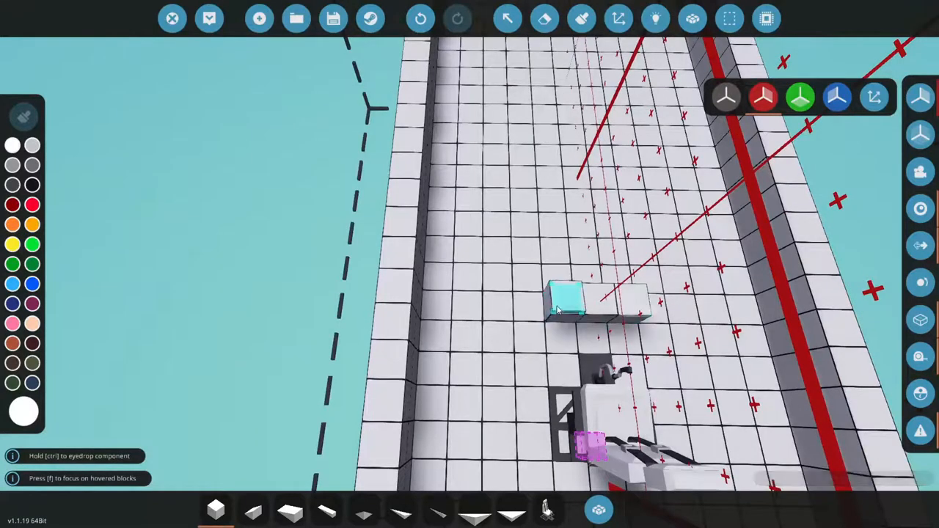
pyautogui.press('a')
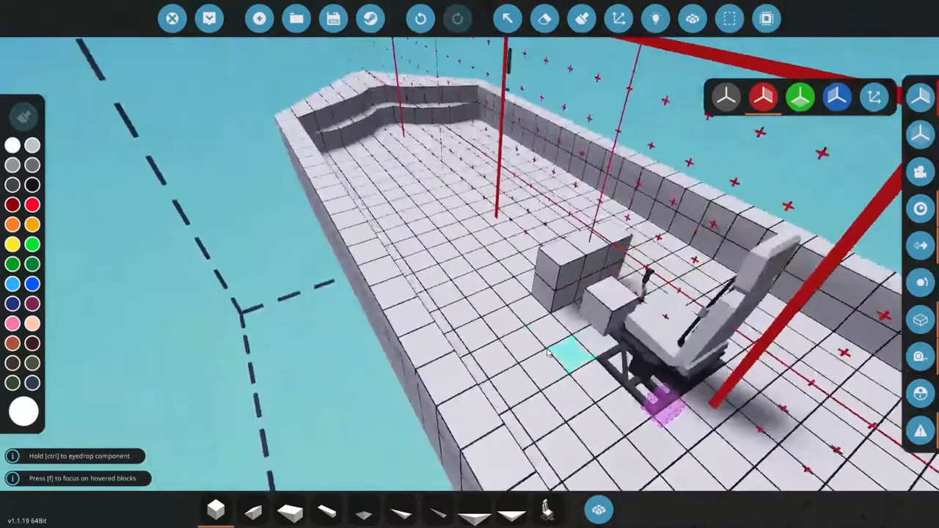
pyautogui.press('a')
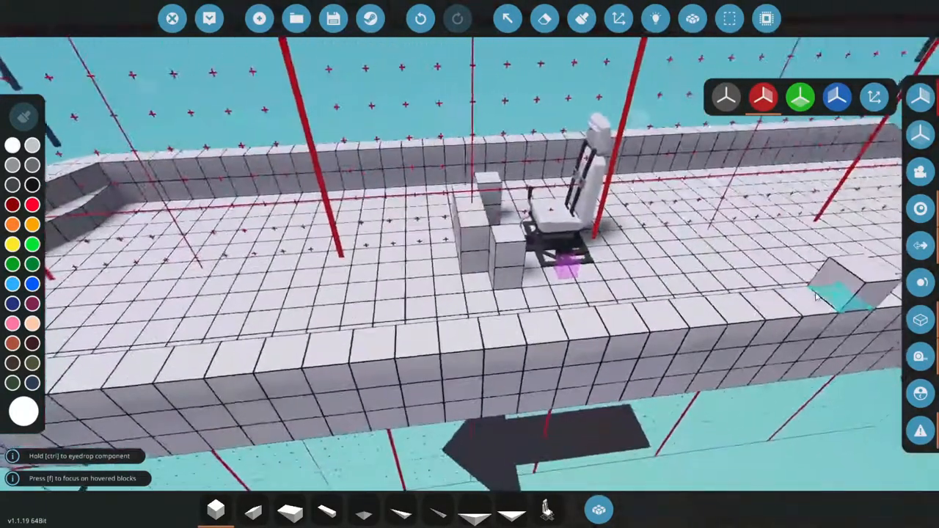
pyautogui.press('s')
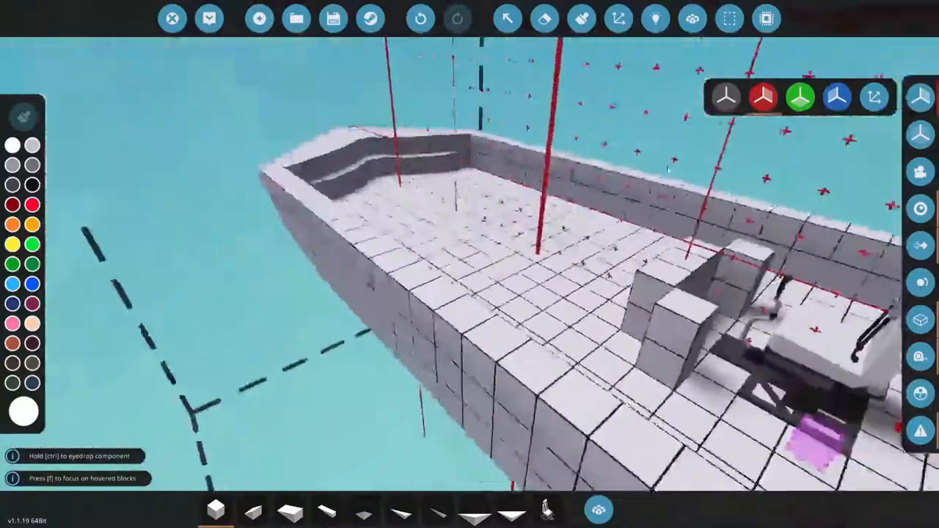
pyautogui.press('w')
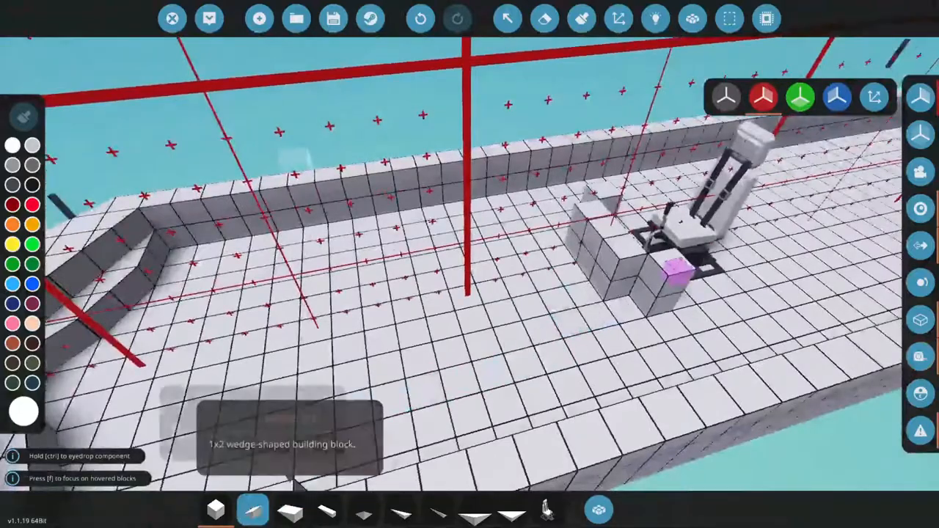
# Step: Place a small wedge on the deck in front of the seat for the console top
pyautogui.click(253, 510)
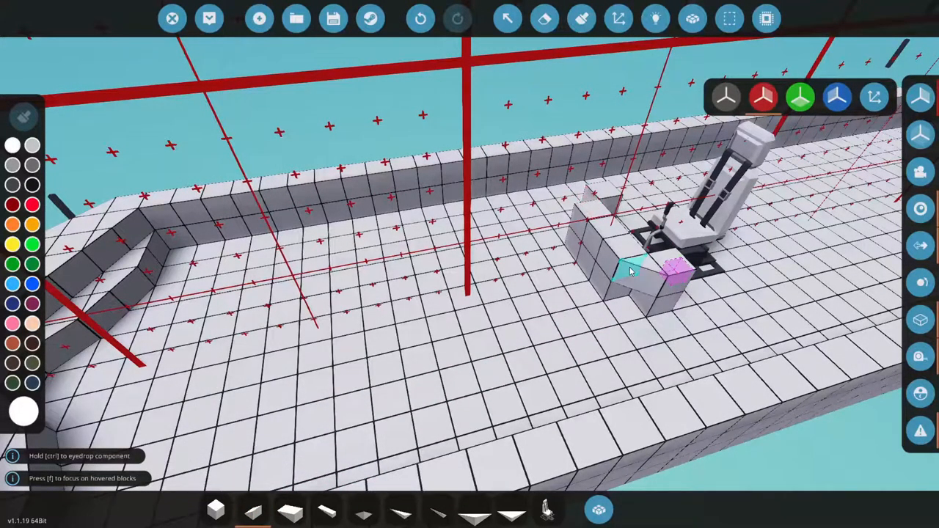
pyautogui.press('a')
pyautogui.click(470, 290)
pyautogui.press('d')
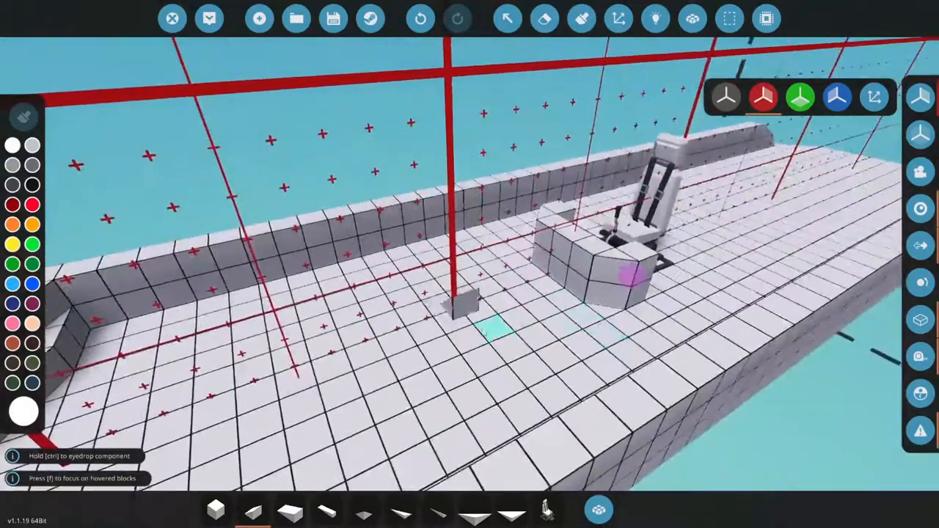
pyautogui.press('a')
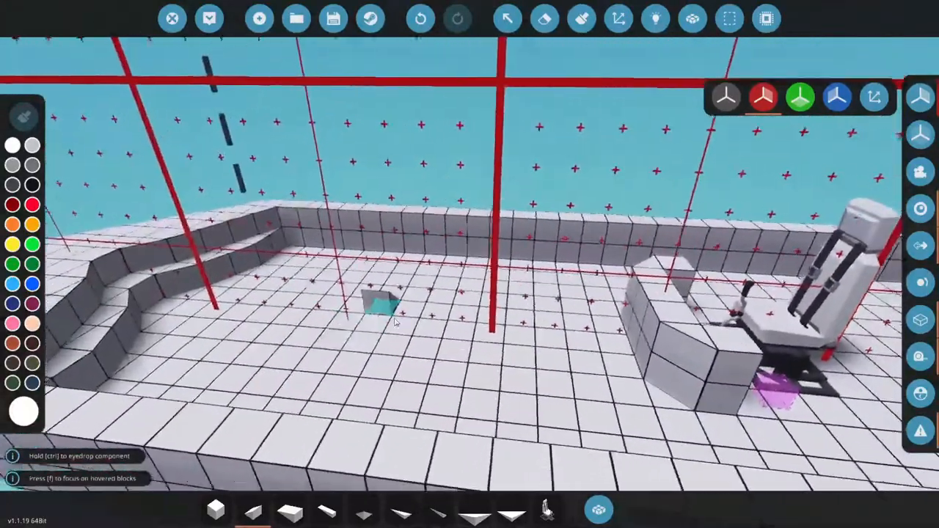
pyautogui.press('s')
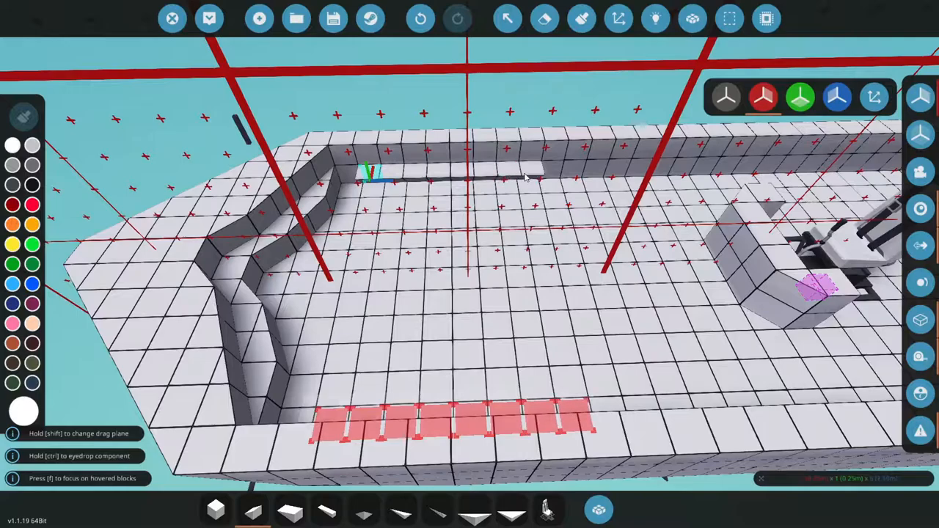
# Step: Build a bench along the wall and place padded seats along the far bench
pyautogui.moveTo(571, 180); pyautogui.dragTo(636, 306)
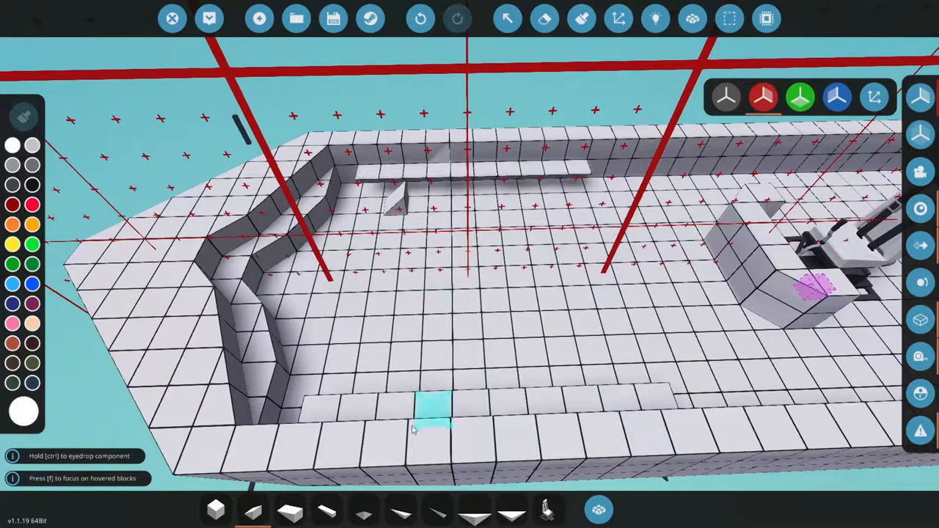
pyautogui.click(599, 510)
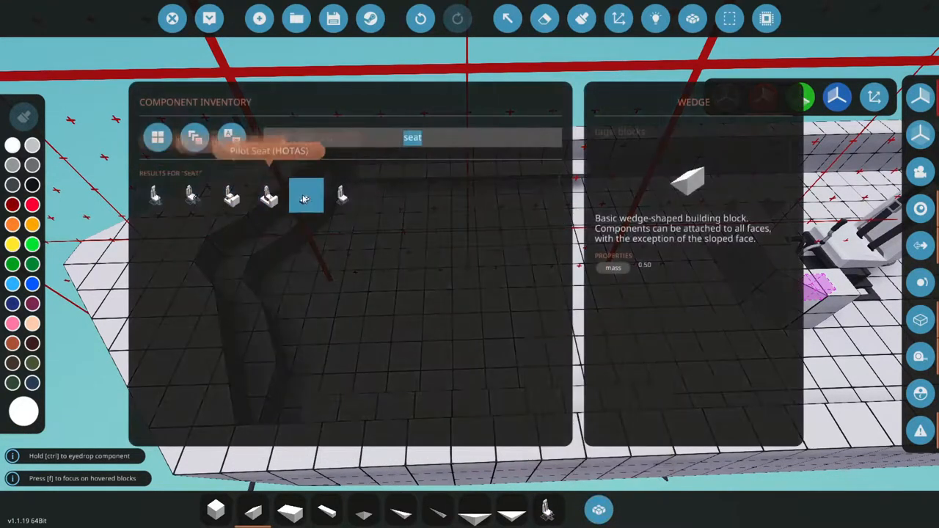
pyautogui.click(599, 509)
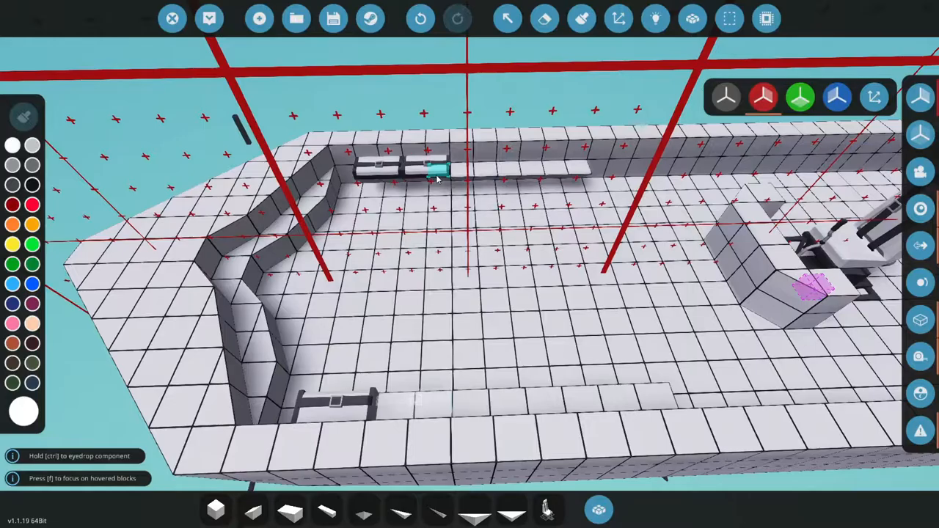
pyautogui.click(491, 172)
pyautogui.click(525, 171)
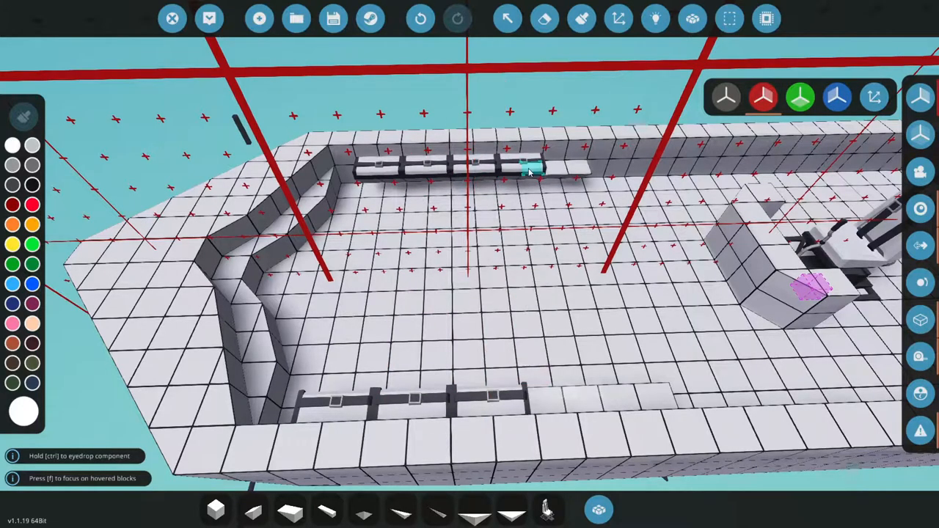
# Step: Place components on the open deck and at the hull edge
pyautogui.moveTo(588, 332); pyautogui.dragTo(271, 239)
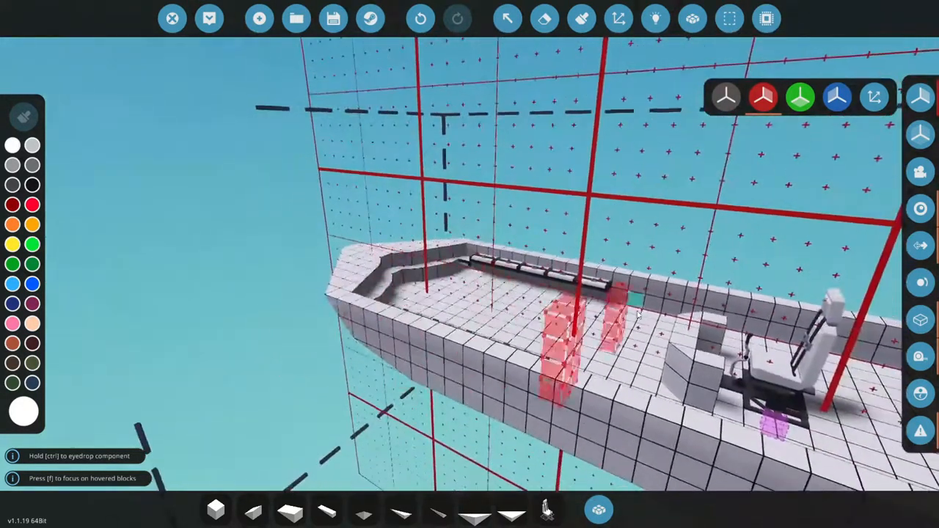
pyautogui.scroll(-5, 272, 239)
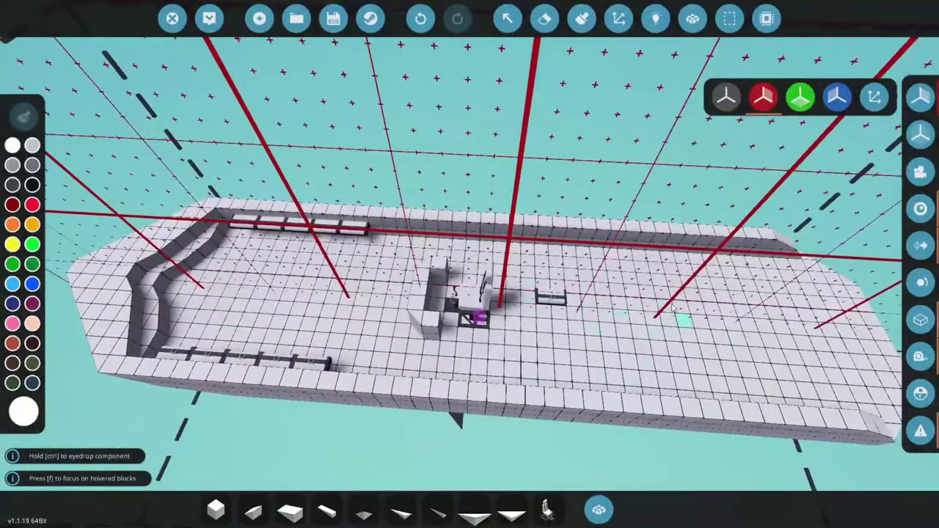
pyautogui.moveTo(673, 310); pyautogui.dragTo(697, 275)
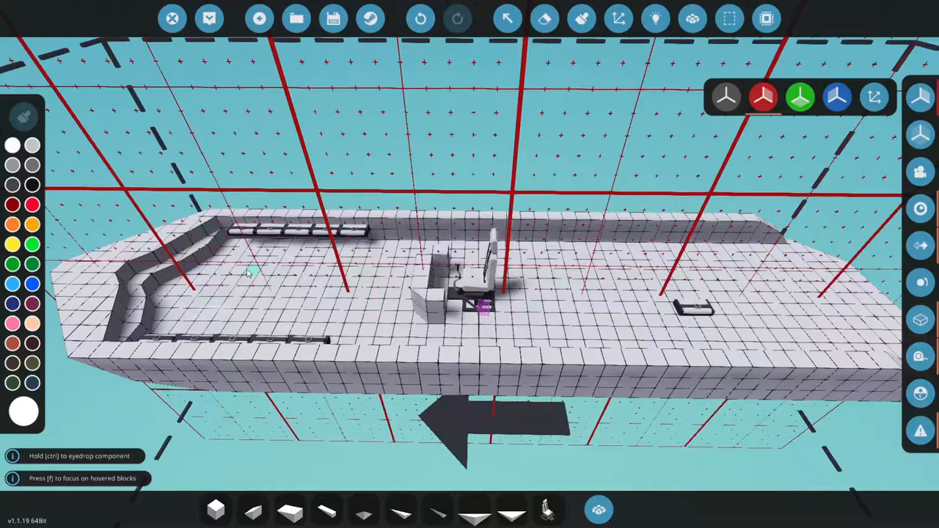
pyautogui.moveTo(251, 271); pyautogui.dragTo(461, 334)
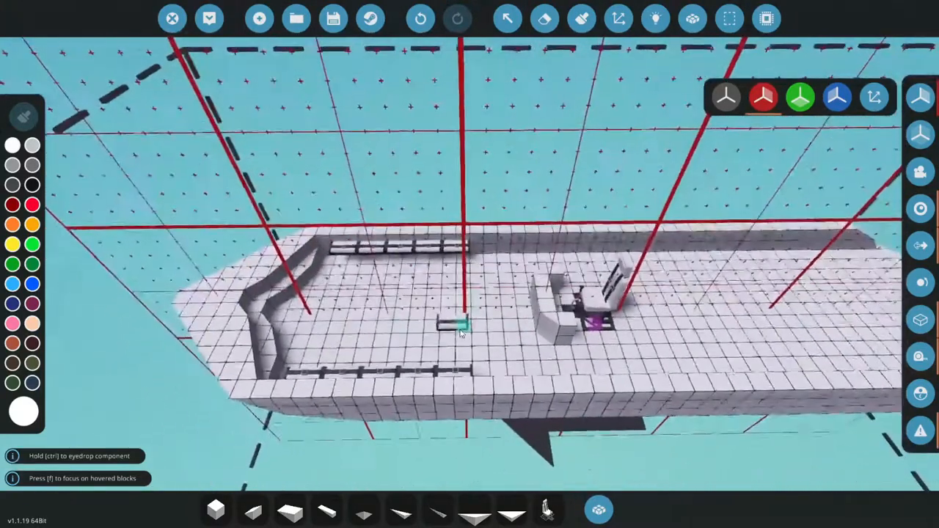
pyautogui.click(461, 334)
pyautogui.click(374, 437)
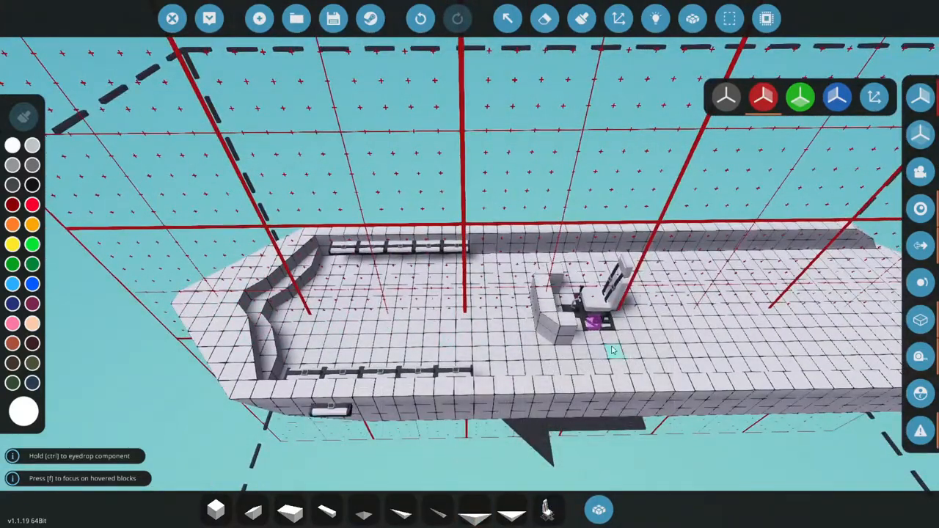
pyautogui.moveTo(694, 351); pyautogui.dragTo(550, 370)
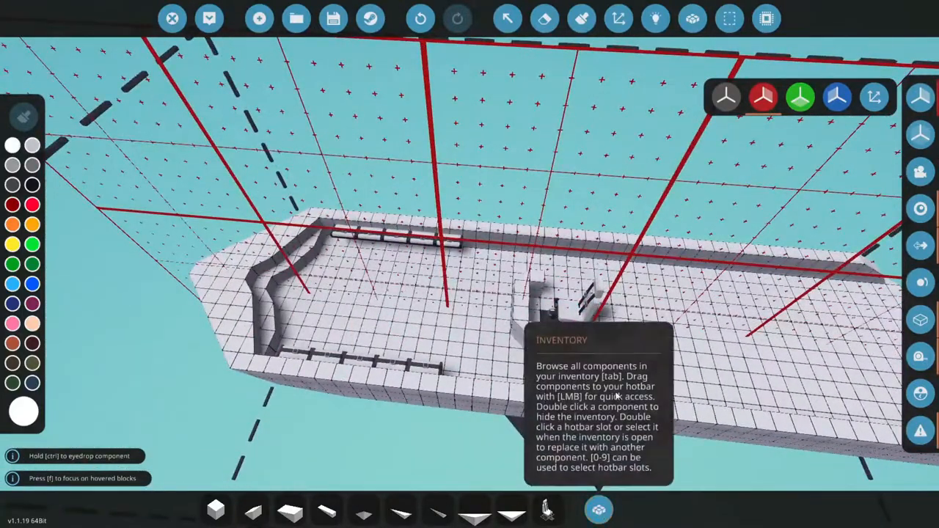
# Step: Pick the Fluid Cannon from Specialist Equipment and focus on the bow
pyautogui.click(599, 510)
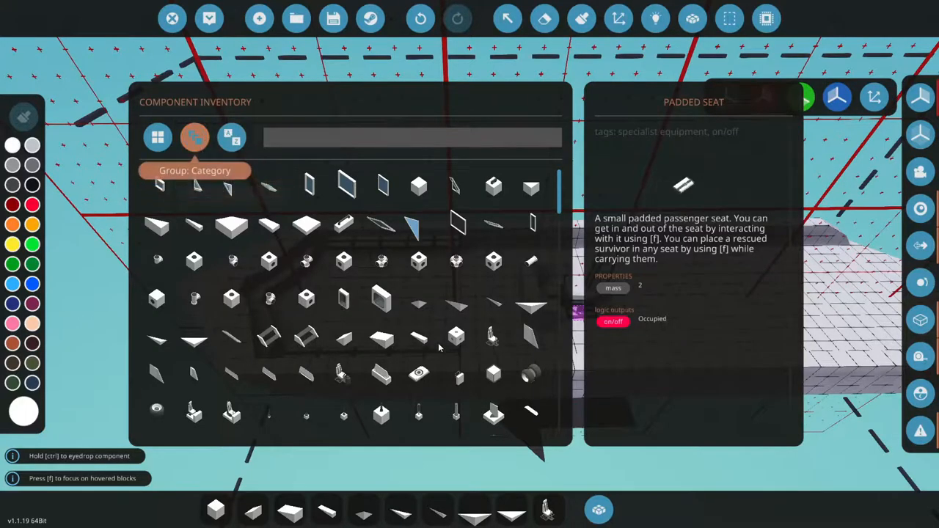
pyautogui.scroll(-3, 419, 338)
pyautogui.scroll(-3, 400, 329)
pyautogui.scroll(-3, 400, 329)
pyautogui.scroll(-3, 400, 329)
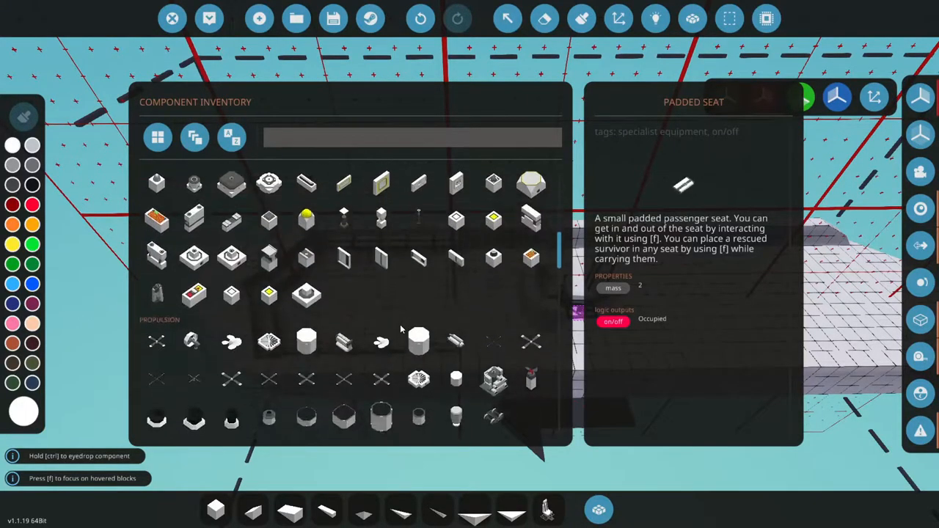
pyautogui.scroll(-3, 400, 329)
pyautogui.scroll(-3, 400, 329)
pyautogui.scroll(-2, 400, 329)
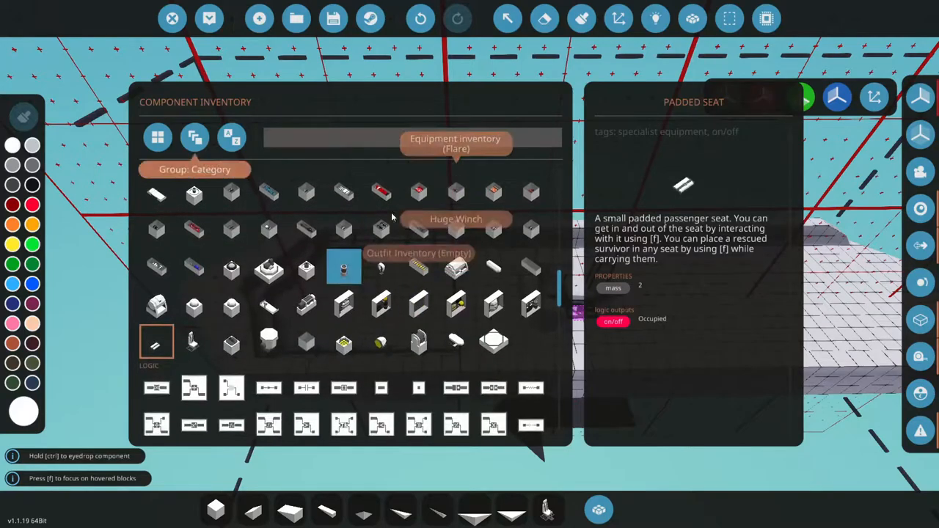
pyautogui.click(269, 269)
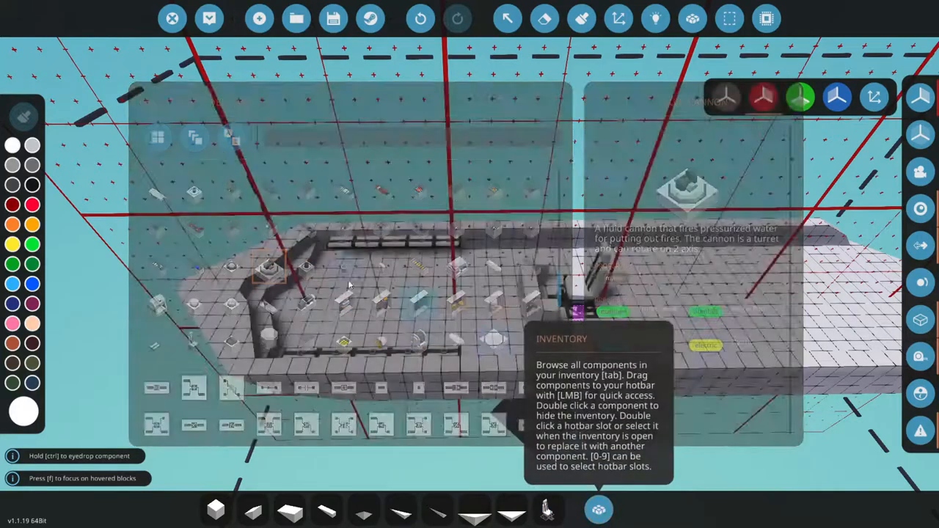
pyautogui.press('f')
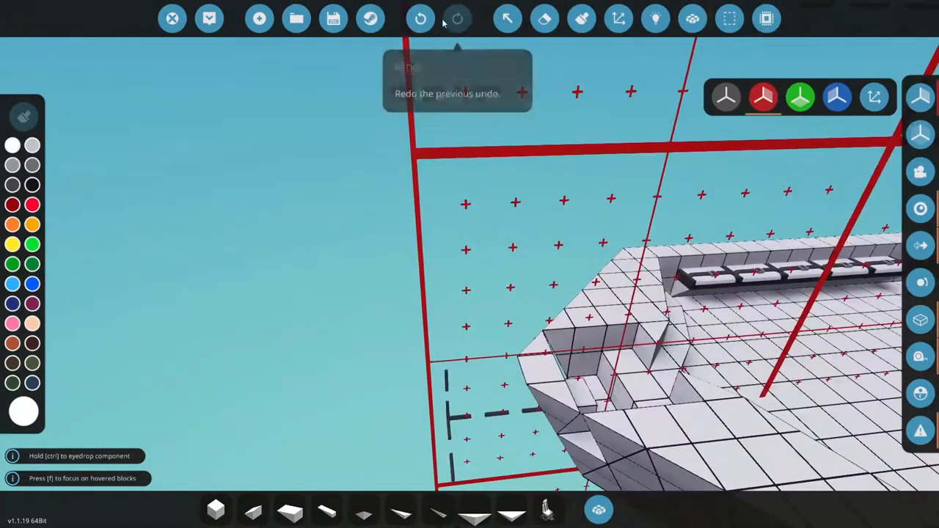
# Step: Undo the trial placement and set the fluid cannon at the bow with plain blocks around it
pyautogui.click(420, 18)
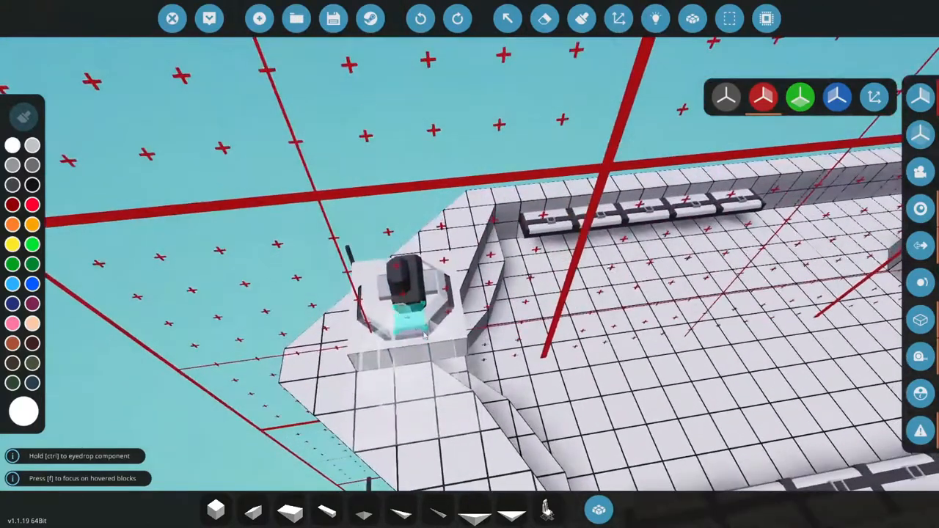
pyautogui.press('2')
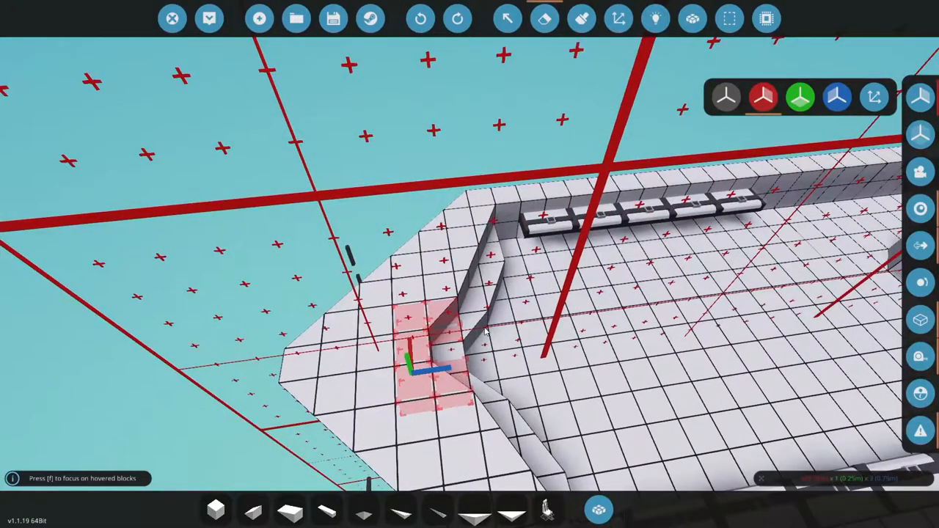
pyautogui.press('1')
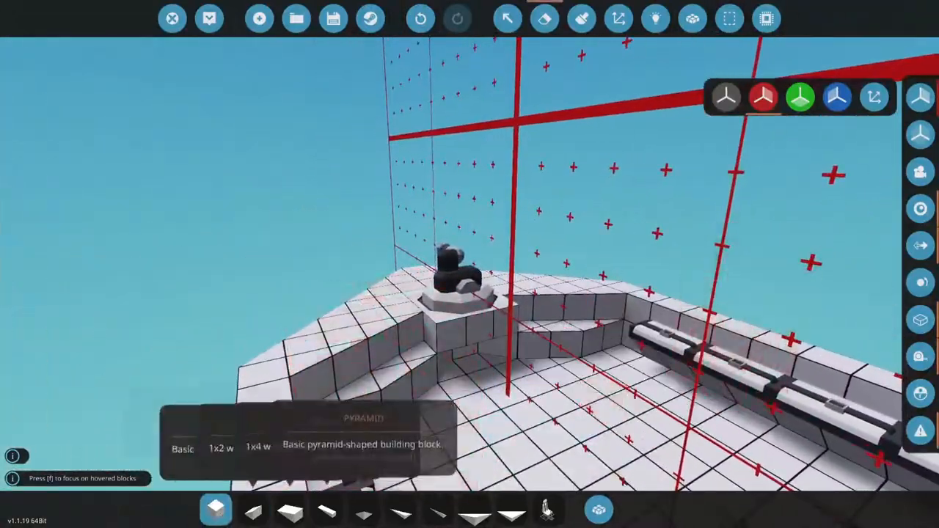
pyautogui.click(216, 512)
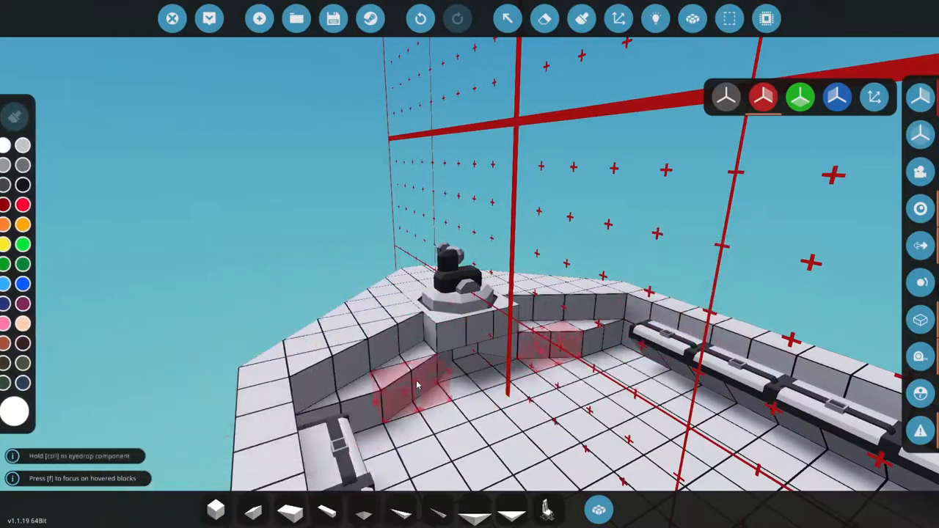
pyautogui.press('2')
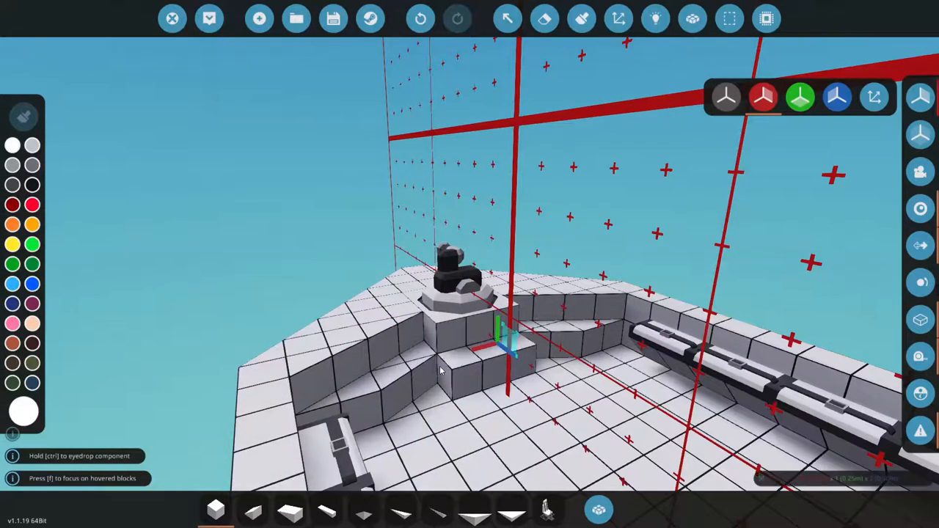
pyautogui.press('3')
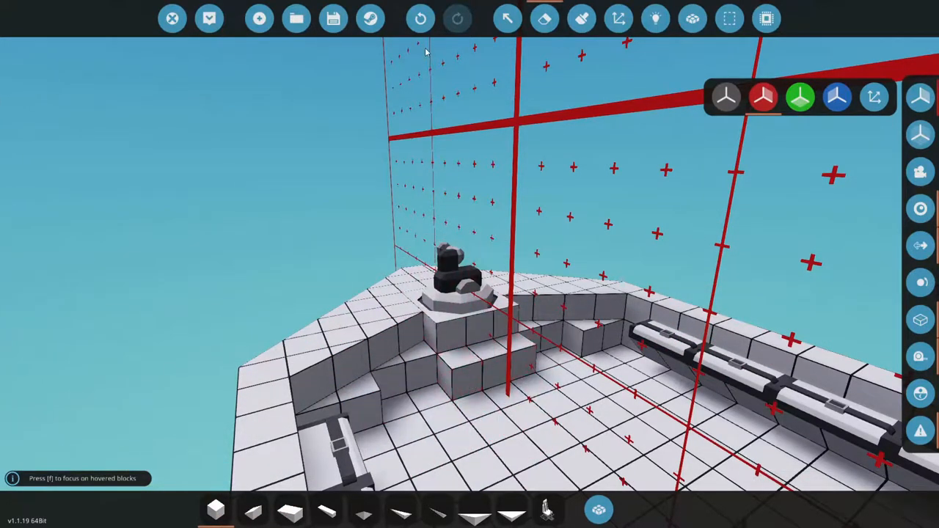
# Step: Undo mistaken blocks and tidy the bow platform around the cannon
pyautogui.click(420, 19)
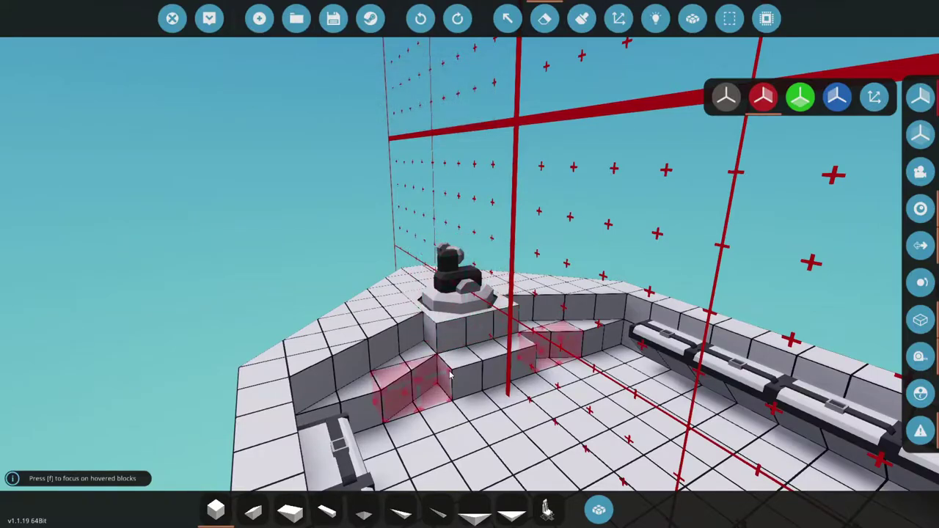
pyautogui.click(421, 19)
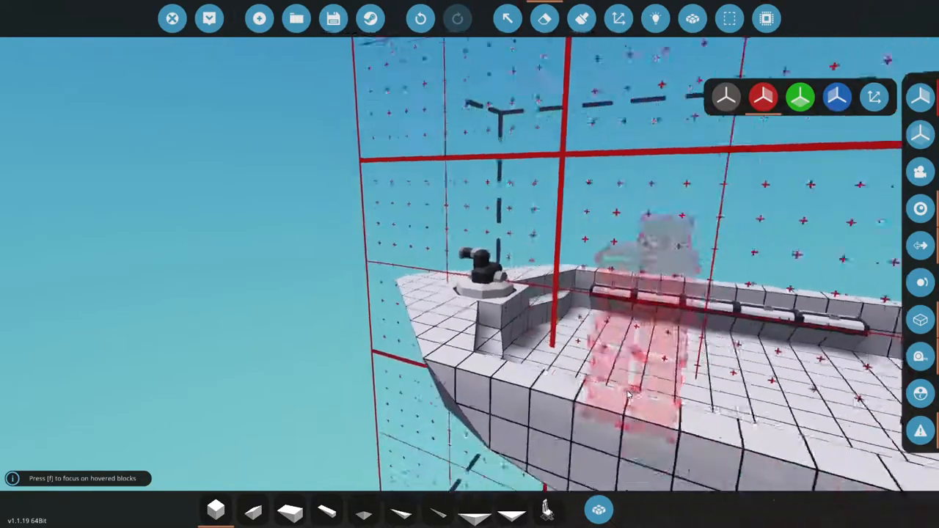
pyautogui.press('4')
pyautogui.press('3')
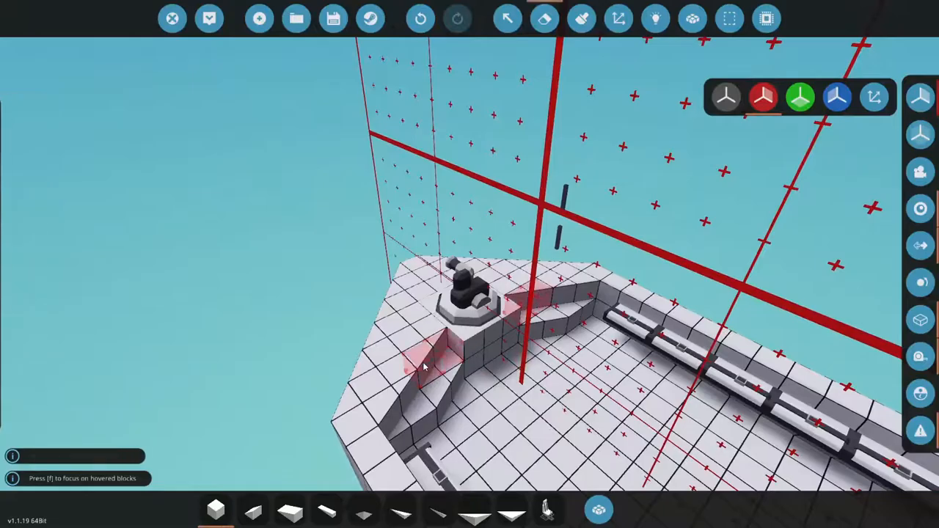
pyautogui.press('4')
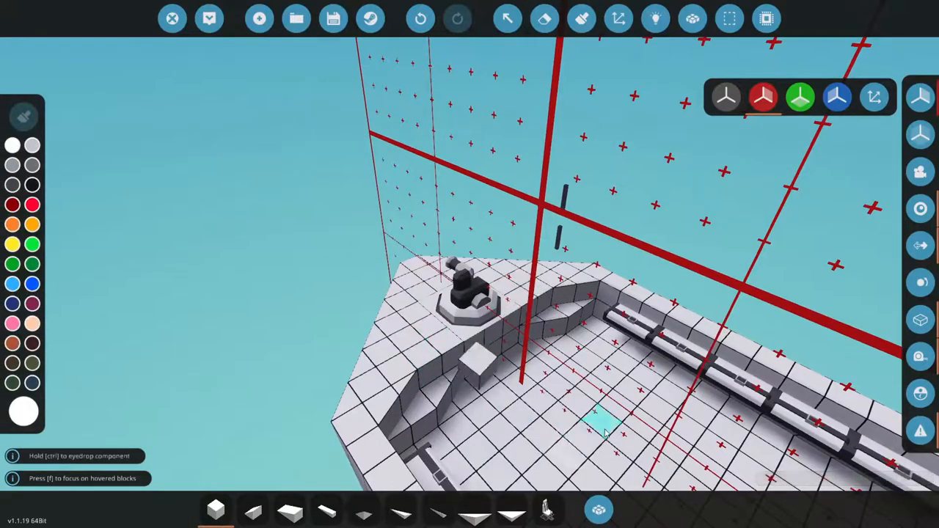
pyautogui.press('s')
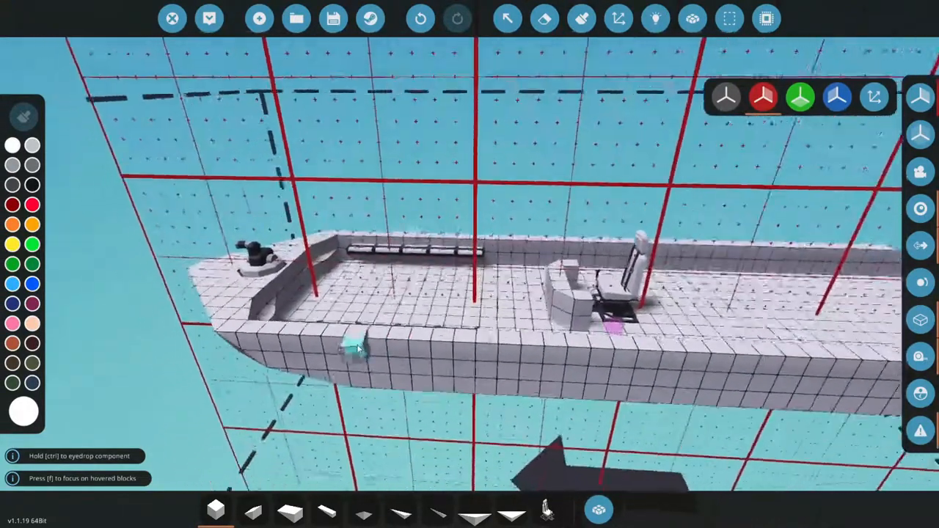
pyautogui.press('a')
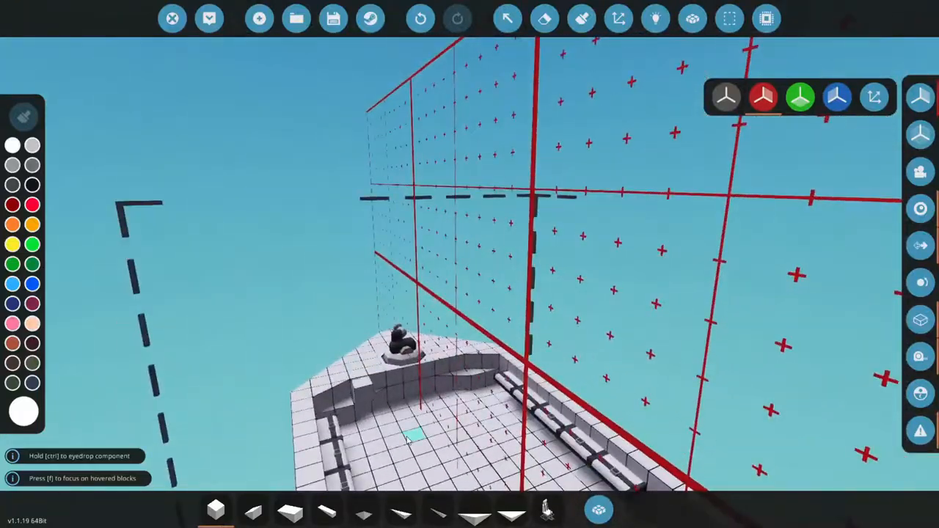
pyautogui.press('2')
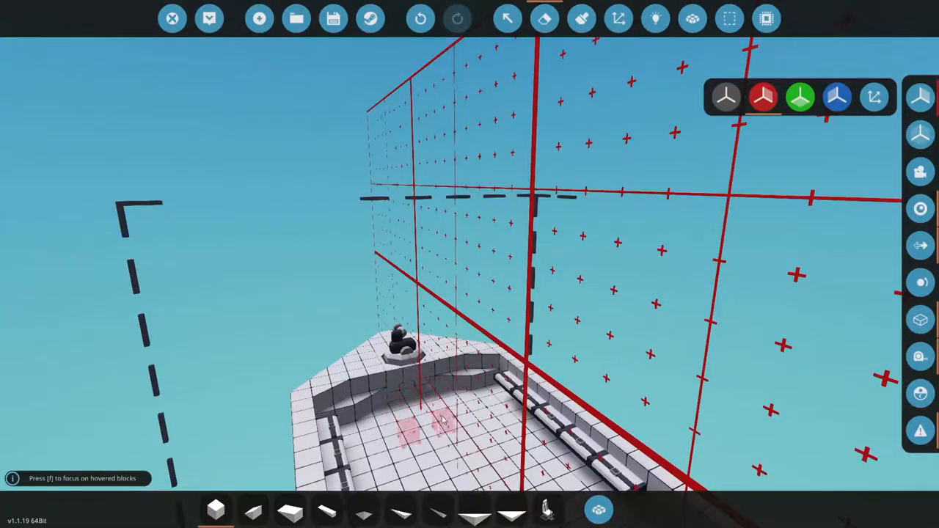
pyautogui.press('1')
pyautogui.click(599, 510)
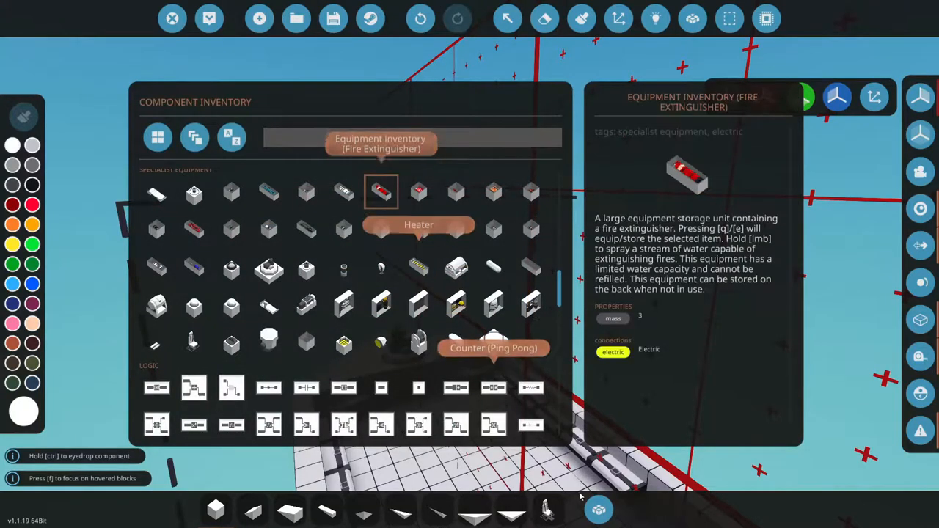
pyautogui.click(599, 513)
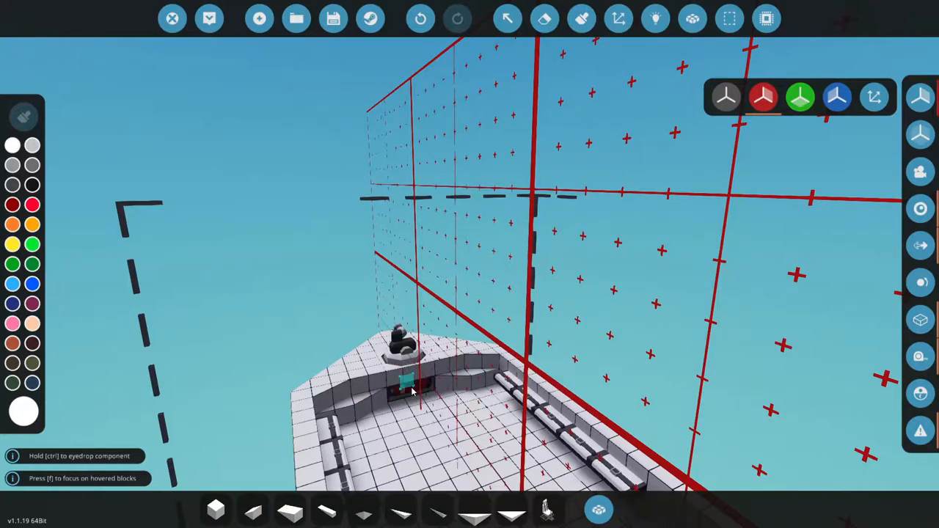
pyautogui.moveTo(413, 393)
pyautogui.mouseDown()
pyautogui.moveTo(650, 433)
pyautogui.moveTo(409, 296)
pyautogui.mouseUp()
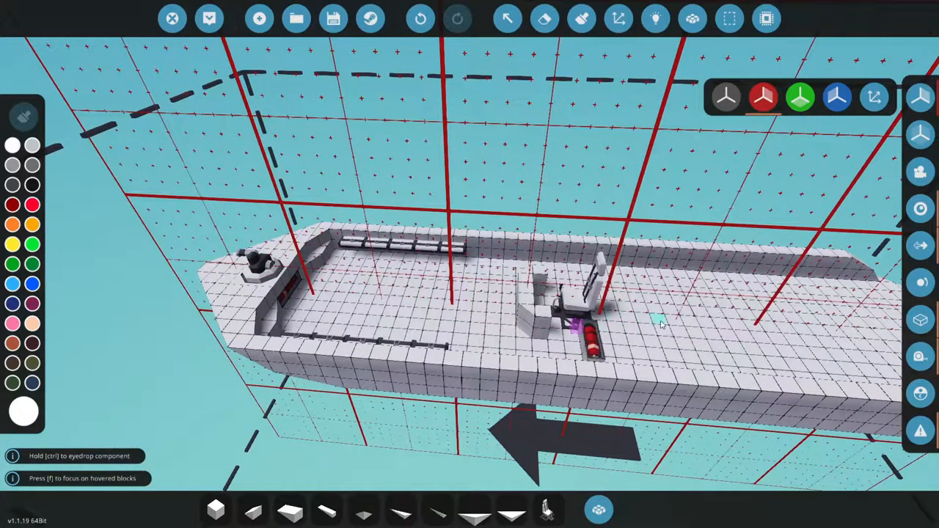
pyautogui.moveTo(660, 322); pyautogui.dragTo(441, 191)
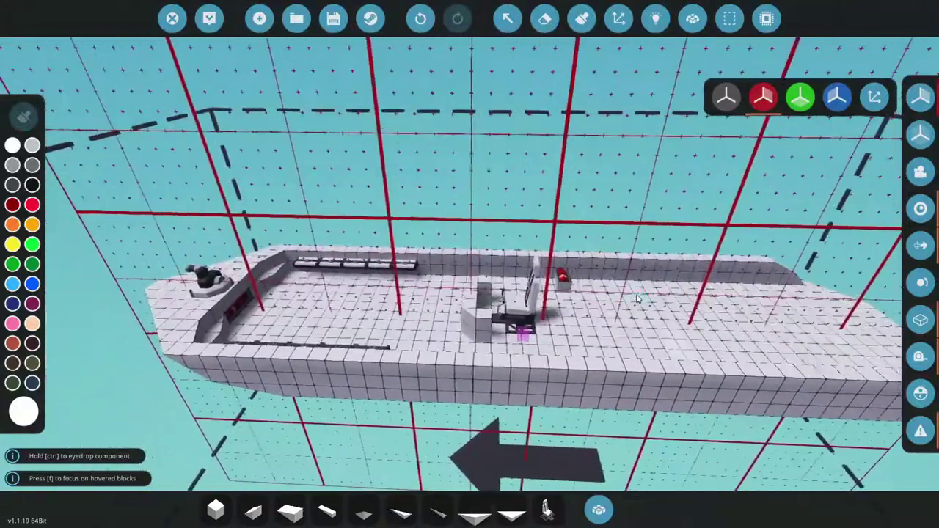
# Step: Inspect the hull from below and select the basic cube block
pyautogui.click(210, 17)
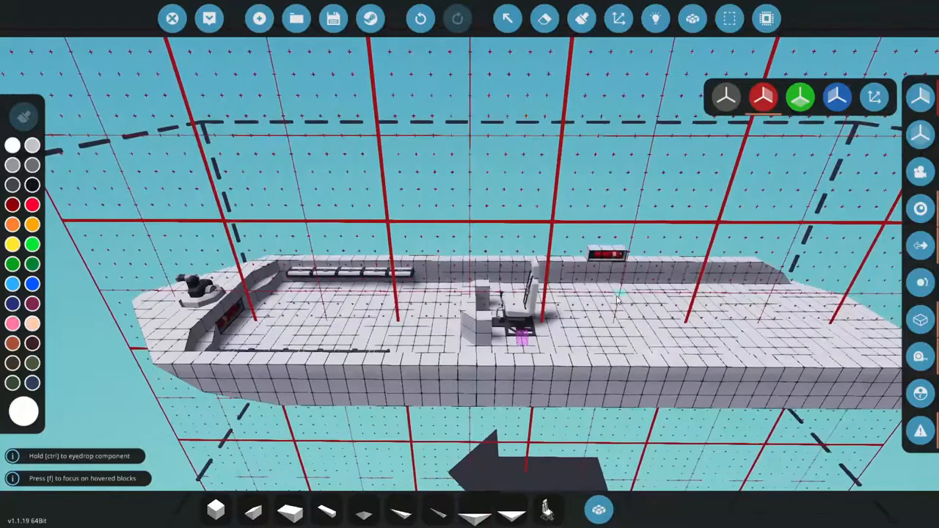
pyautogui.moveTo(619, 298)
pyautogui.mouseDown()
pyautogui.moveTo(633, 205)
pyautogui.moveTo(591, 237)
pyautogui.moveTo(660, 204)
pyautogui.moveTo(581, 257)
pyautogui.moveTo(388, 281)
pyautogui.mouseUp()
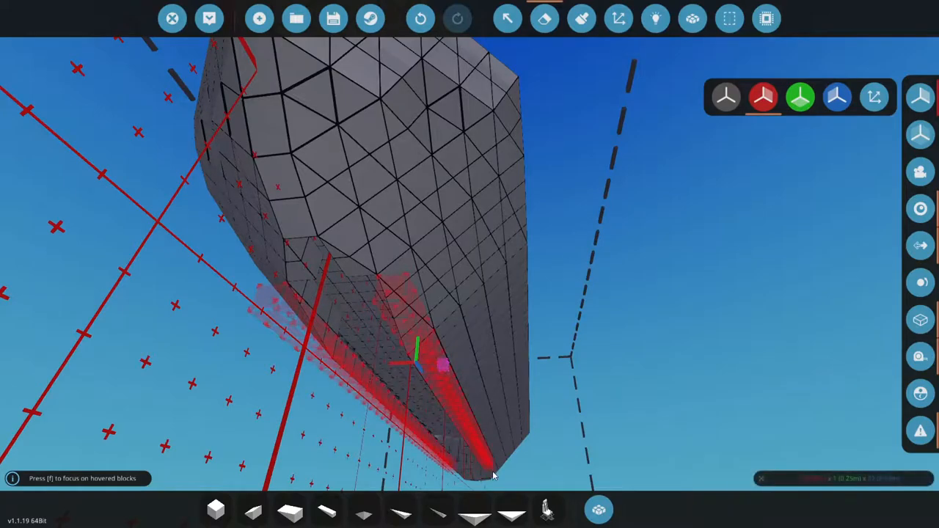
pyautogui.moveTo(498, 482)
pyautogui.mouseDown()
pyautogui.moveTo(723, 366)
pyautogui.moveTo(651, 399)
pyautogui.moveTo(219, 340)
pyautogui.moveTo(279, 331)
pyautogui.moveTo(466, 352)
pyautogui.moveTo(477, 396)
pyautogui.mouseUp()
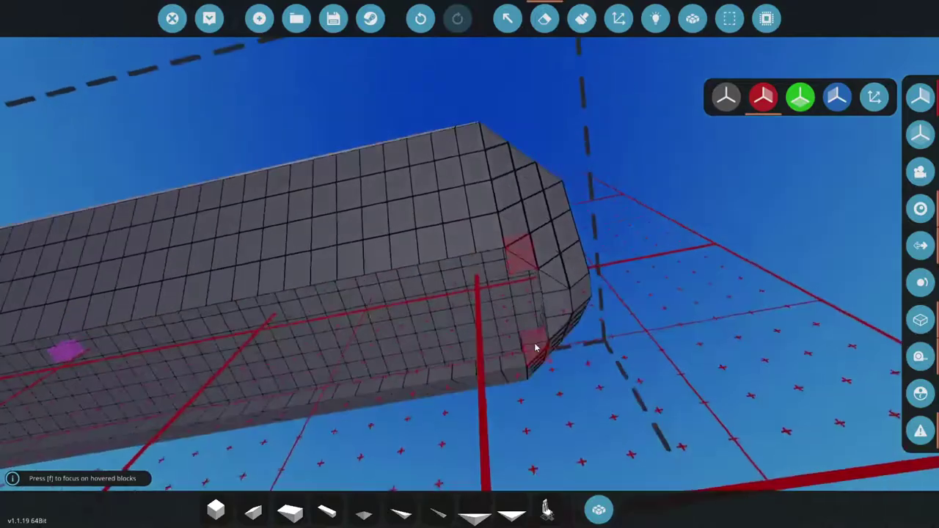
pyautogui.moveTo(463, 427); pyautogui.dragTo(650, 409)
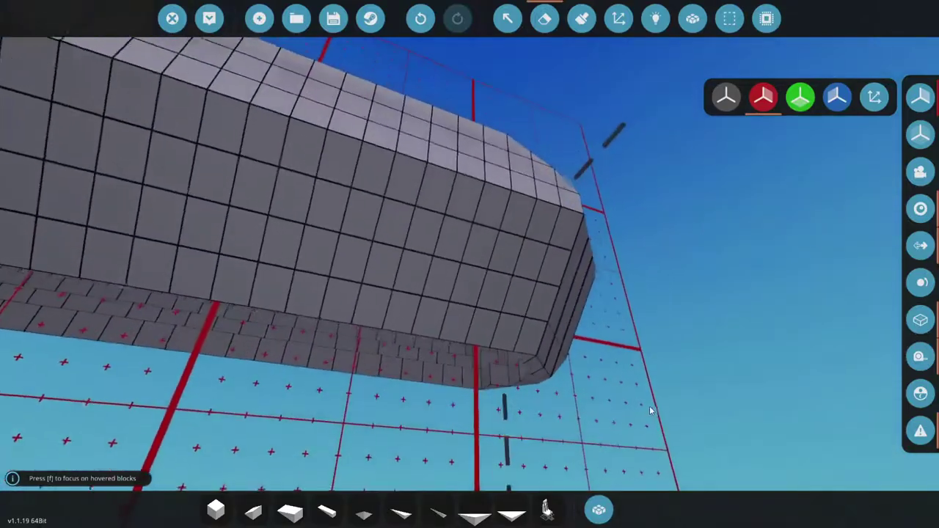
pyautogui.click(231, 514)
# Step: Lay a row of blocks along the hull top and a row of wedges along its edge
pyautogui.moveTo(445, 387)
pyautogui.mouseDown()
pyautogui.moveTo(585, 110)
pyautogui.moveTo(433, 173)
pyautogui.mouseUp()
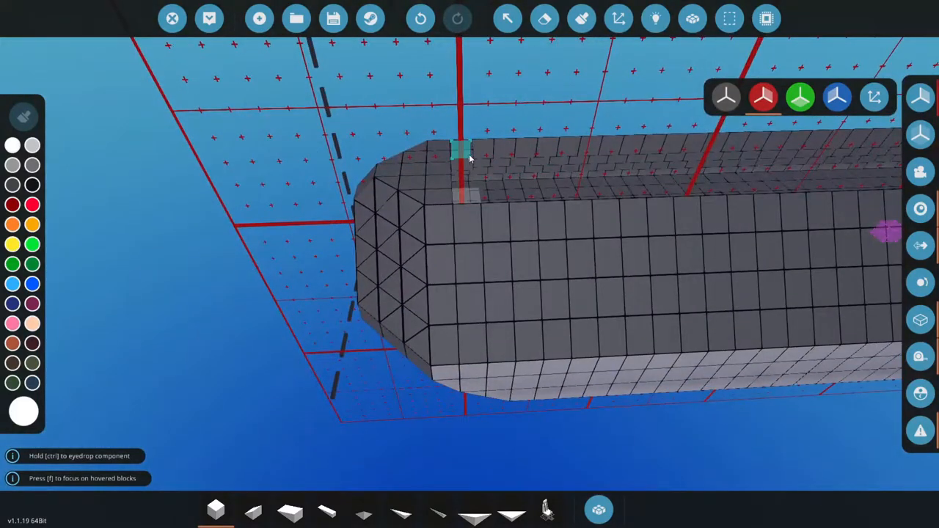
pyautogui.moveTo(470, 159); pyautogui.dragTo(873, 207)
pyautogui.moveTo(828, 171)
pyautogui.mouseDown()
pyautogui.moveTo(304, 353)
pyautogui.moveTo(727, 185)
pyautogui.mouseUp()
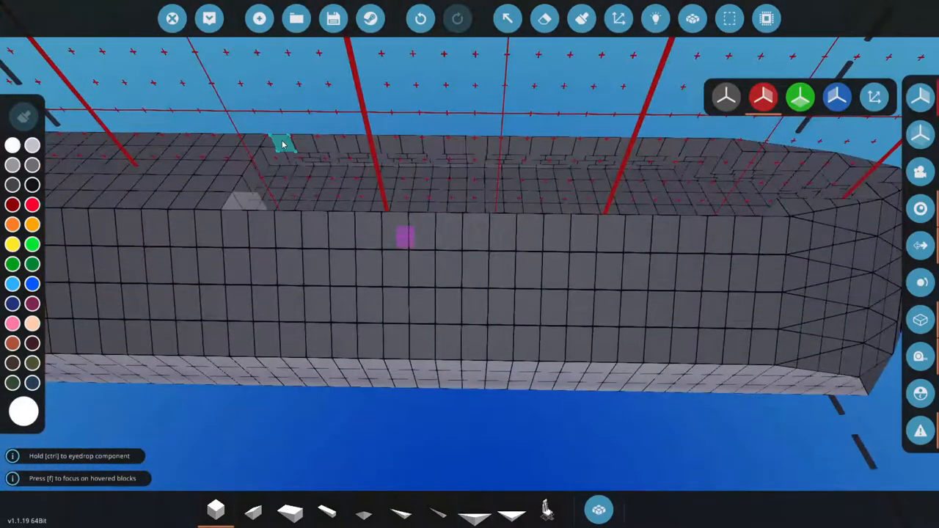
pyautogui.moveTo(283, 144)
pyautogui.mouseDown()
pyautogui.moveTo(889, 194)
pyautogui.moveTo(591, 241)
pyautogui.mouseUp()
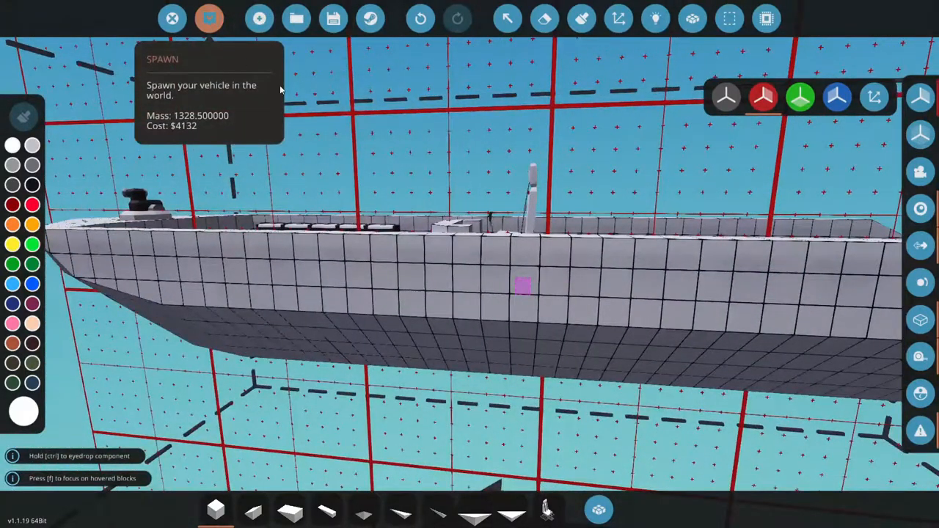
pyautogui.click(209, 18)
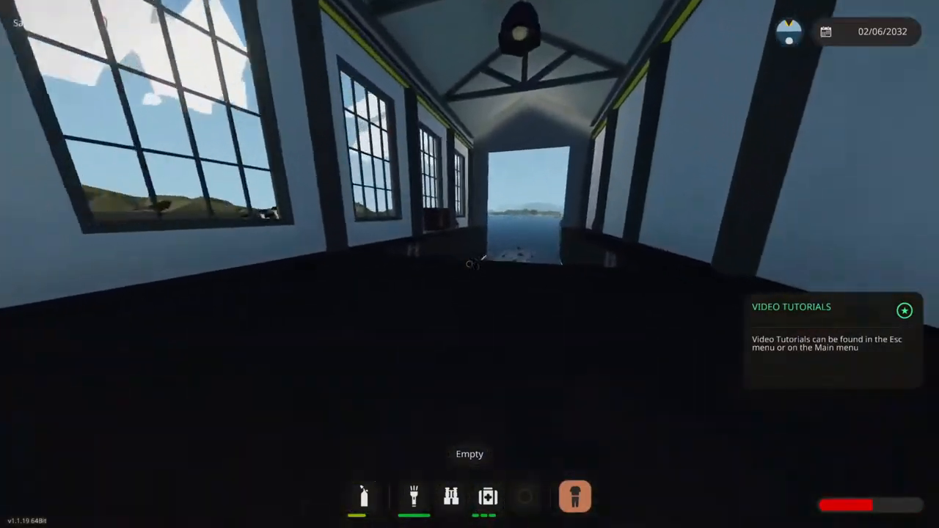
pyautogui.press('w')
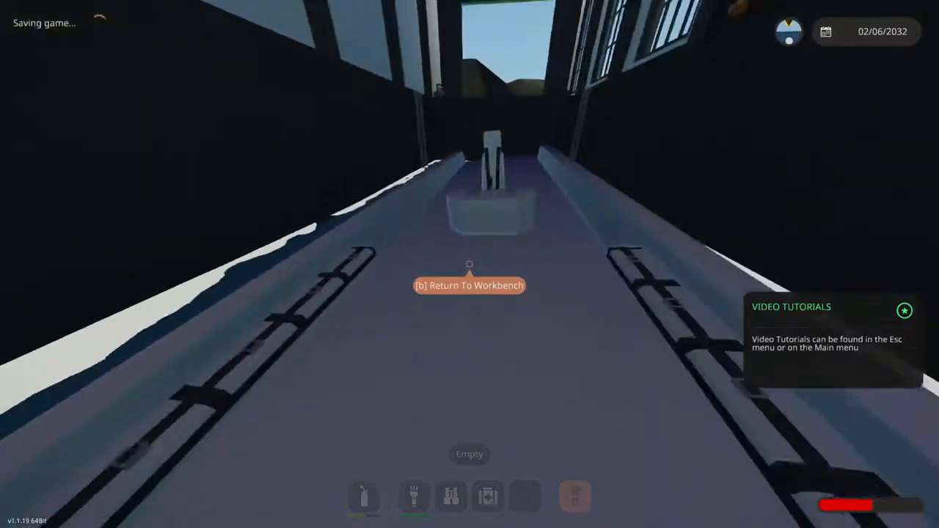
pyautogui.press('w')
pyautogui.press('f')
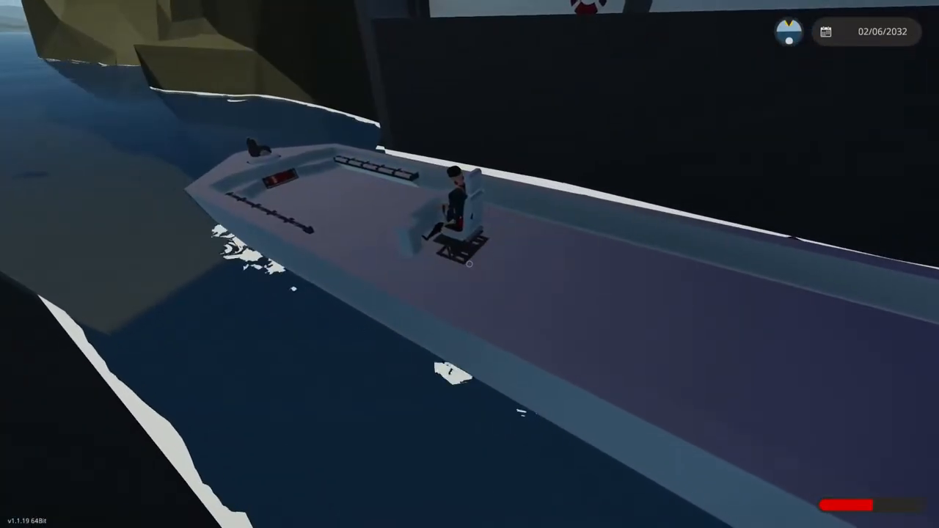
pyautogui.press('m')
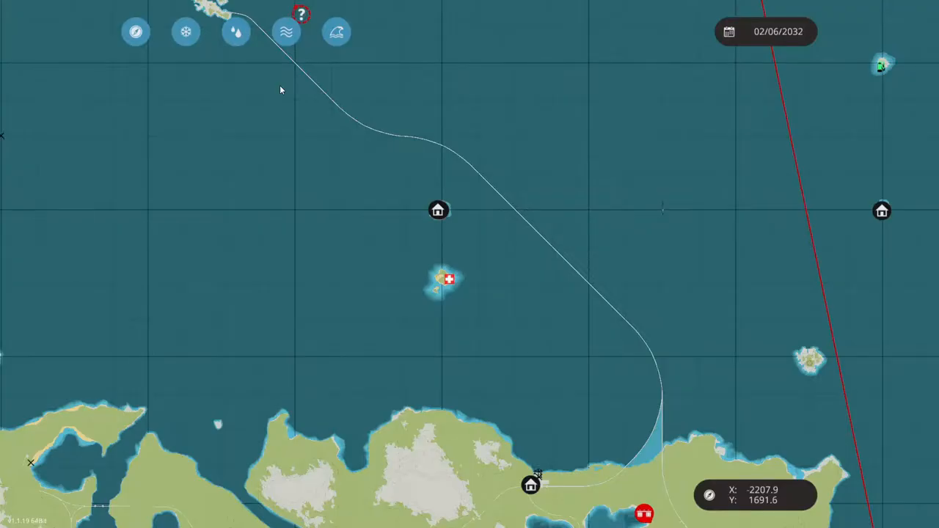
pyautogui.press('m')
pyautogui.press('f')
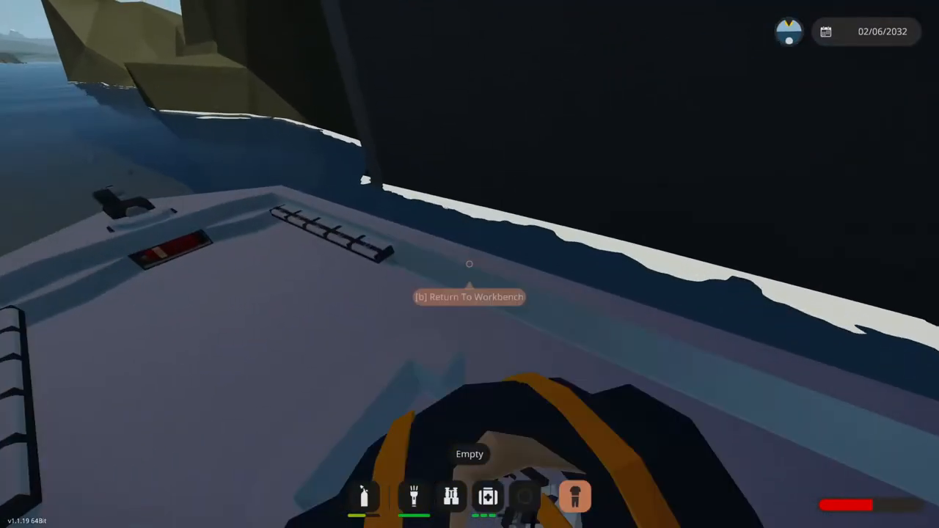
pyautogui.press('b')
pyautogui.scroll(5, 511, 308)
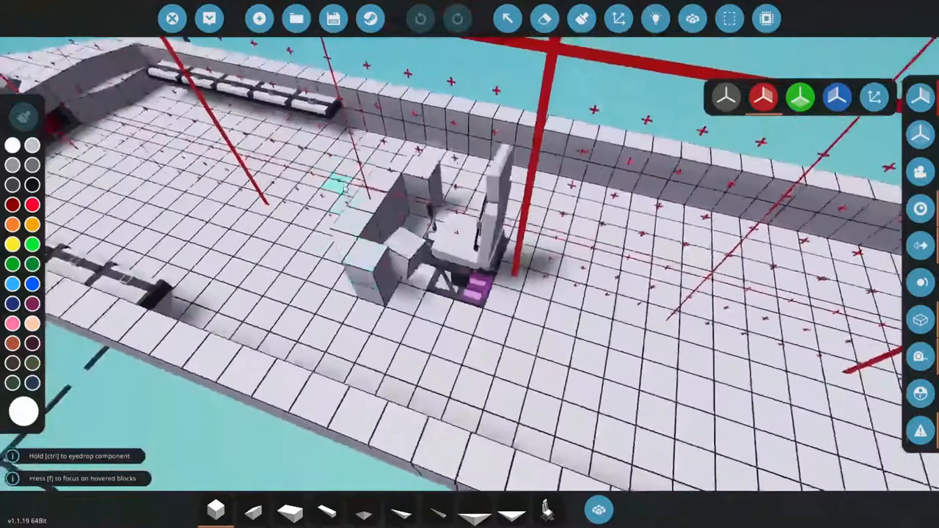
# Step: Search 'gauge' in the component inventory, clear it and choose the Dial display
pyautogui.moveTo(405, 273); pyautogui.dragTo(496, 316)
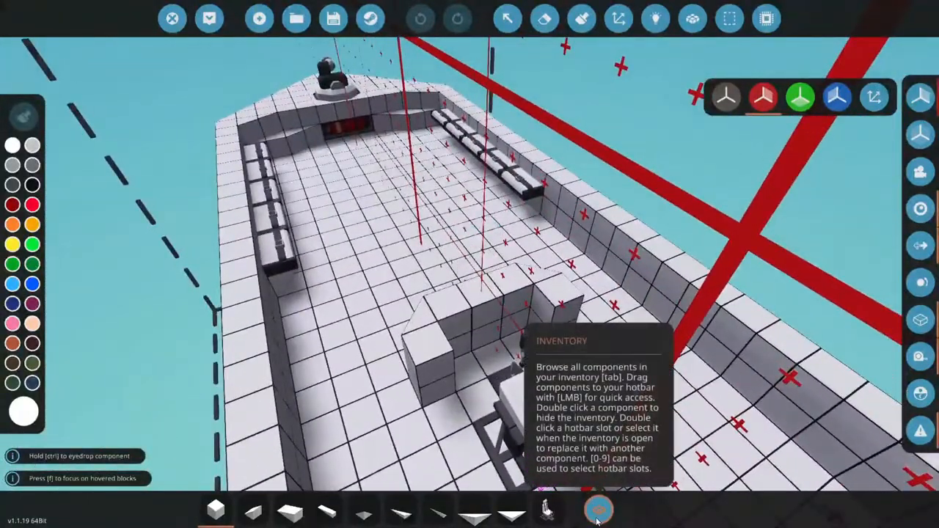
pyautogui.click(599, 510)
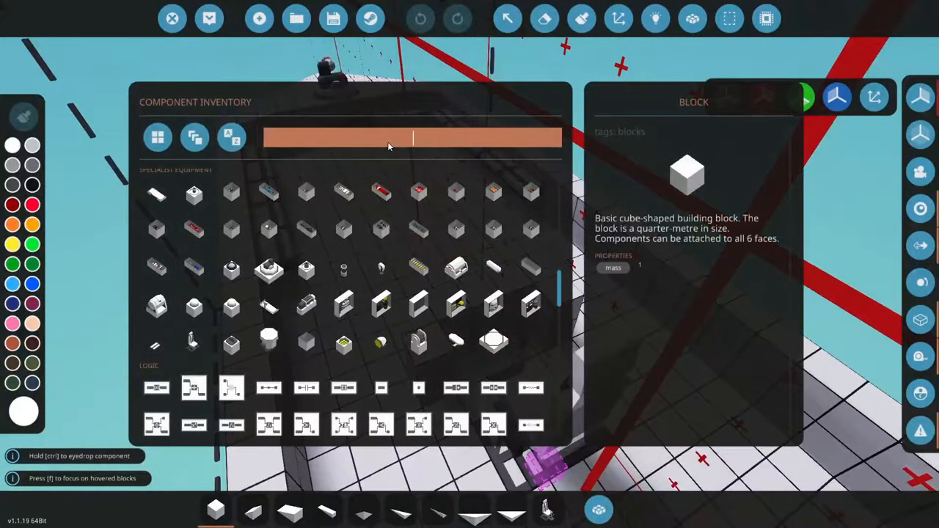
pyautogui.write('gyua')
pyautogui.press('BackSpace')
pyautogui.press('BackSpace')
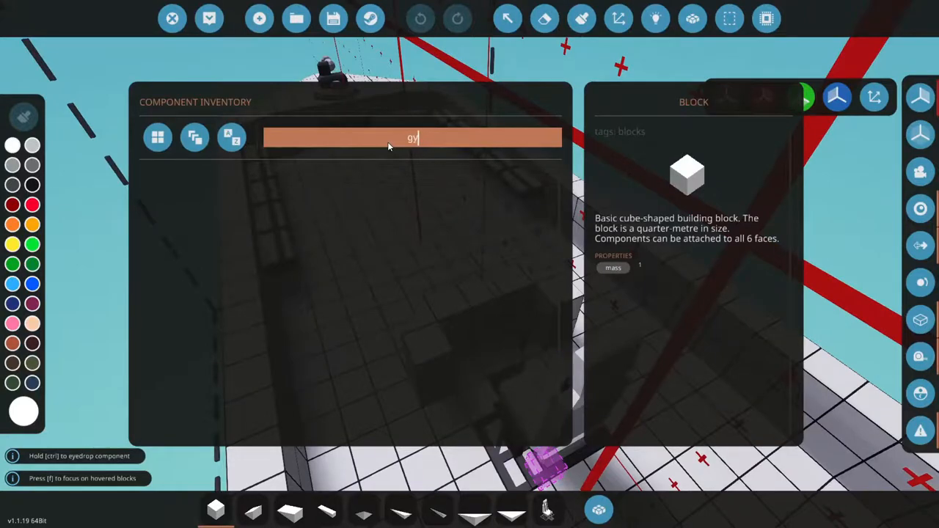
pyautogui.press('BackSpace')
pyautogui.press('BackSpace')
pyautogui.write('gua')
pyautogui.press('BackSpace')
pyautogui.press('BackSpace')
pyautogui.write('a')
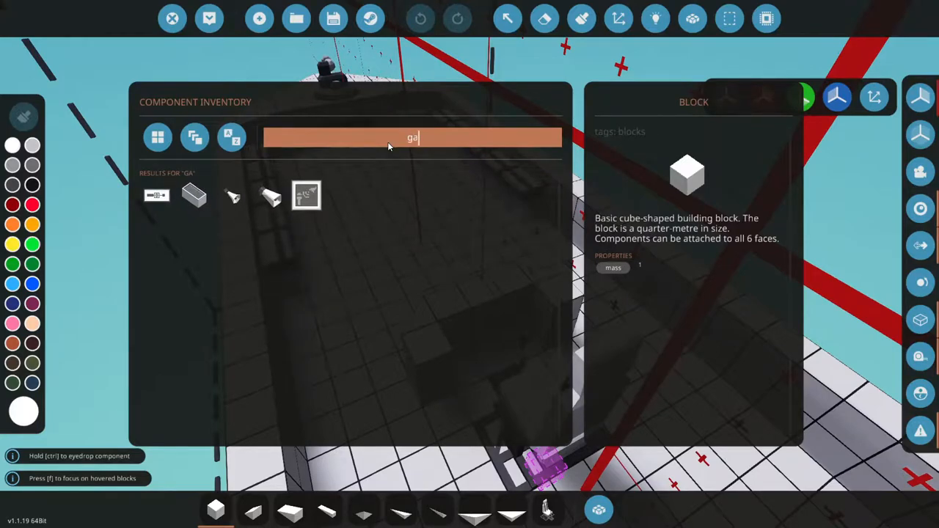
pyautogui.write('u')
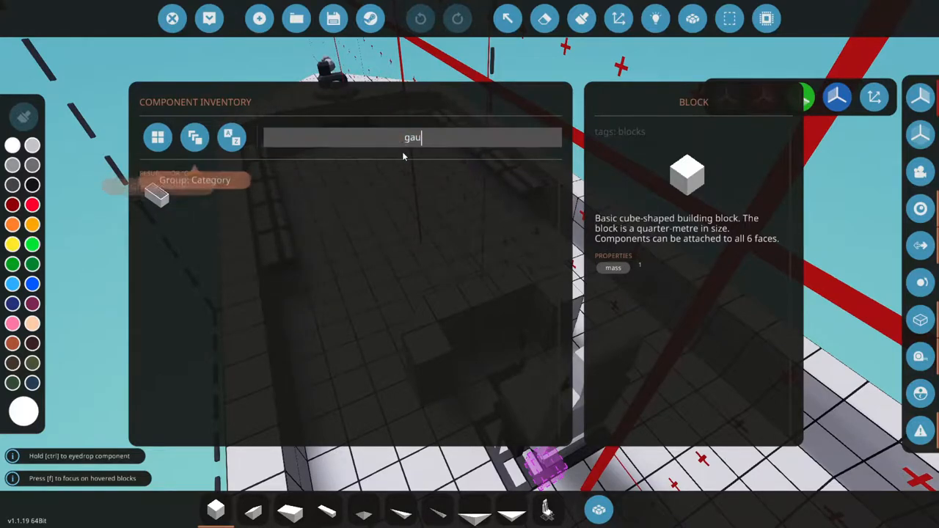
pyautogui.press('BackSpace')
pyautogui.press('BackSpace')
pyautogui.press('BackSpace')
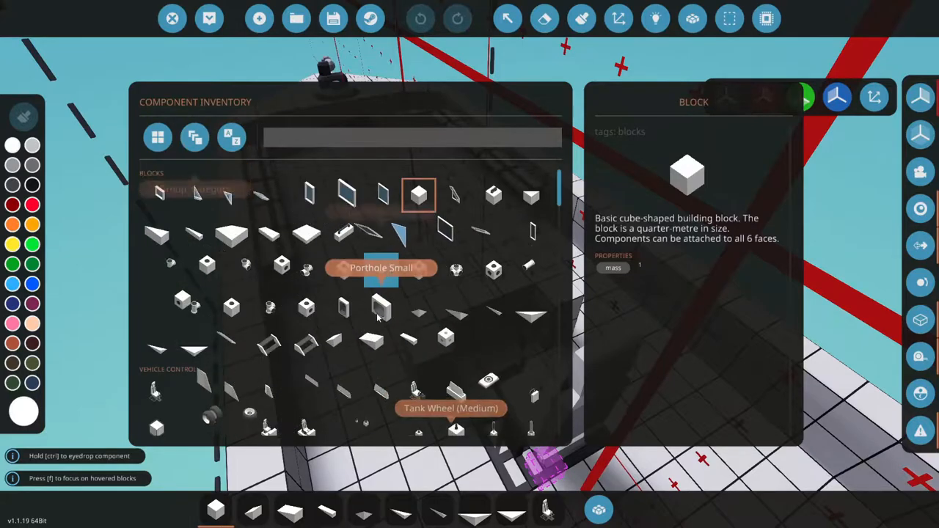
pyautogui.scroll(-3, 381, 315)
pyautogui.scroll(-3, 367, 312)
pyautogui.scroll(-3, 355, 328)
pyautogui.scroll(-3, 355, 328)
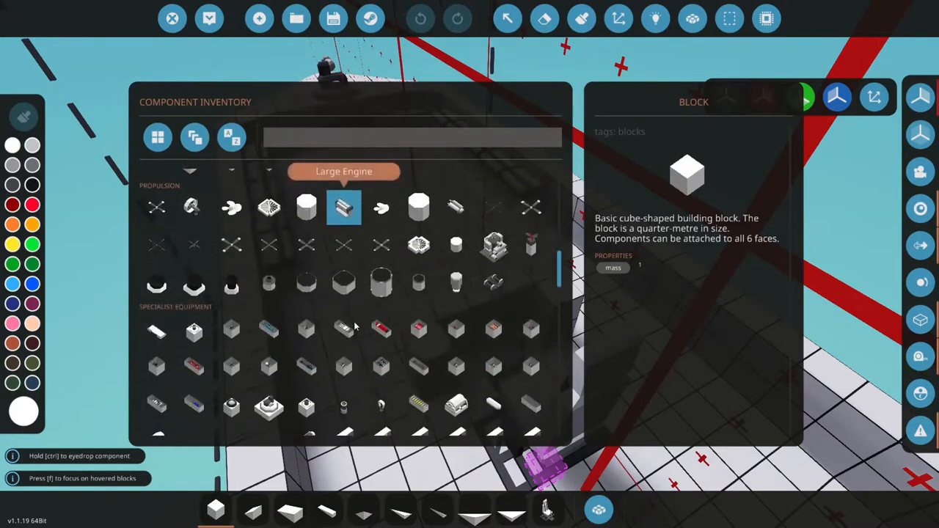
pyautogui.scroll(-3, 355, 327)
pyautogui.scroll(-3, 354, 327)
pyautogui.scroll(-3, 354, 328)
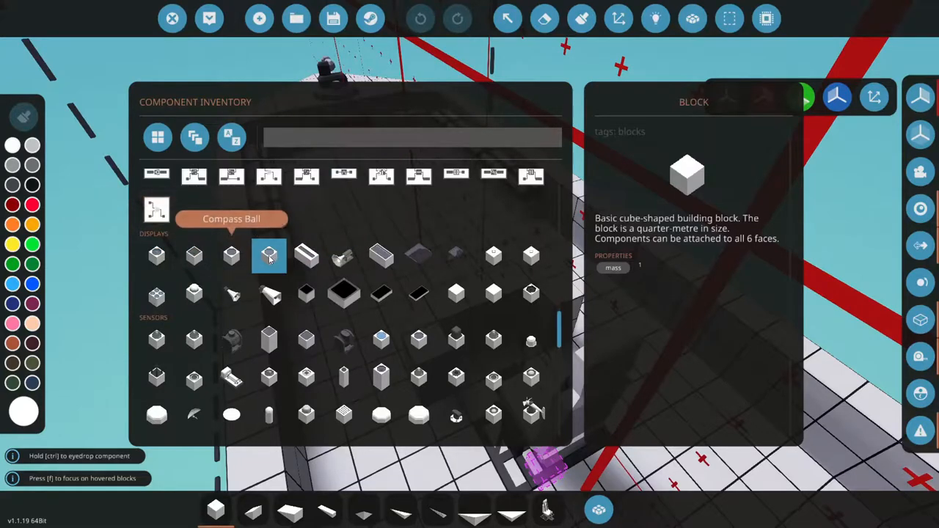
pyautogui.click(270, 255)
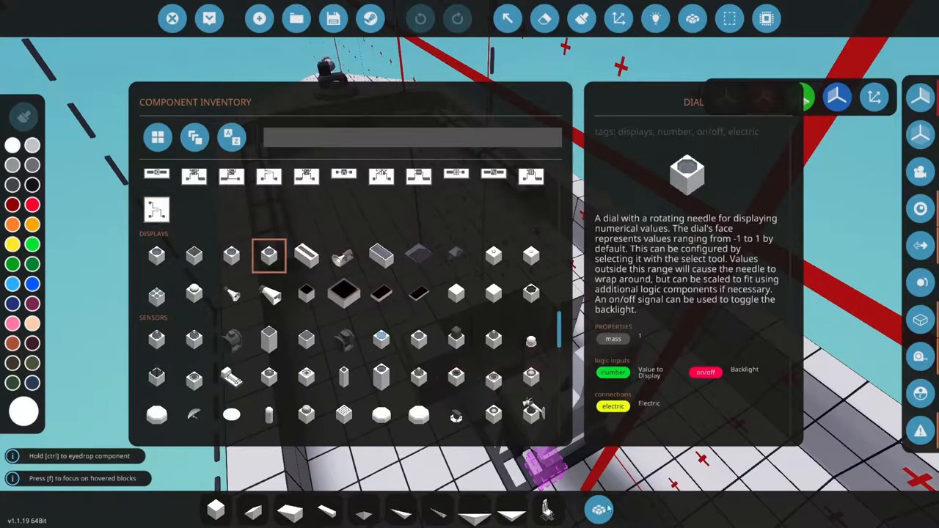
# Step: Place a mirrored pair of Dial displays on the helm console
pyautogui.doubleClick(455, 338)
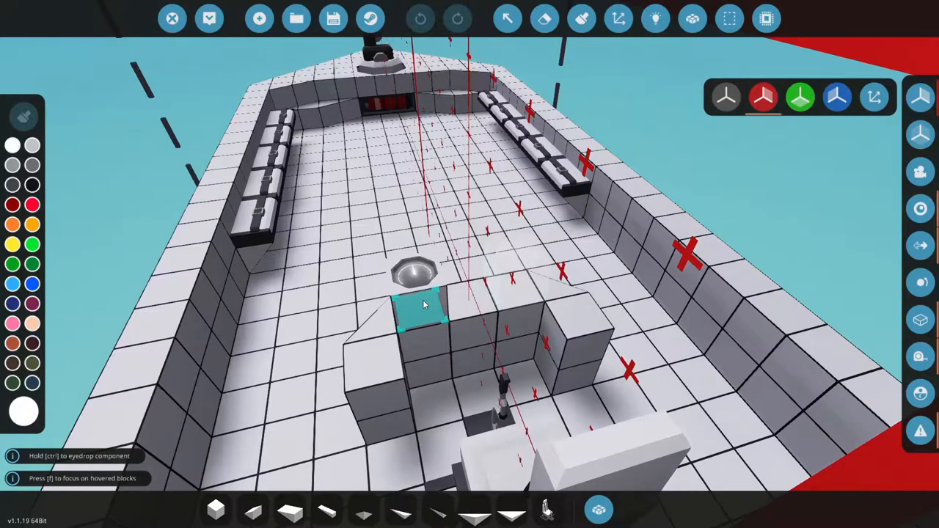
pyautogui.click(424, 302)
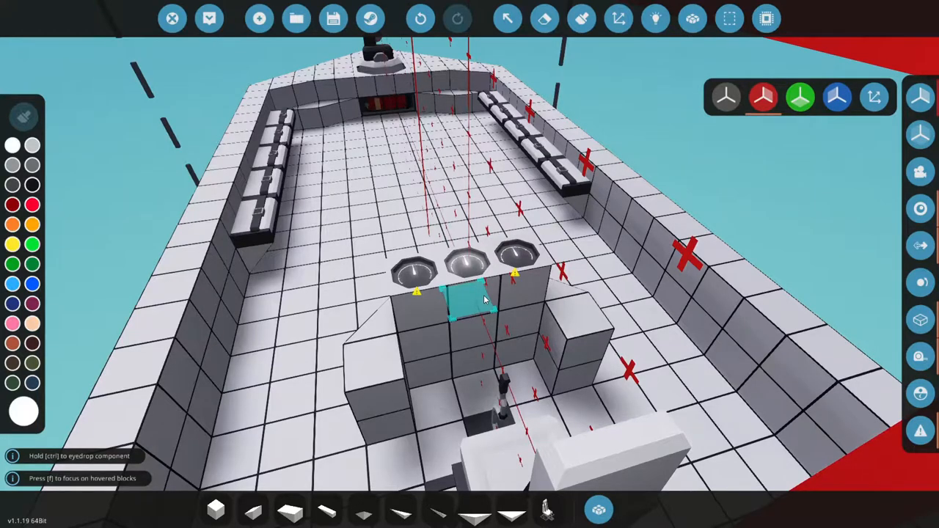
pyautogui.press('a')
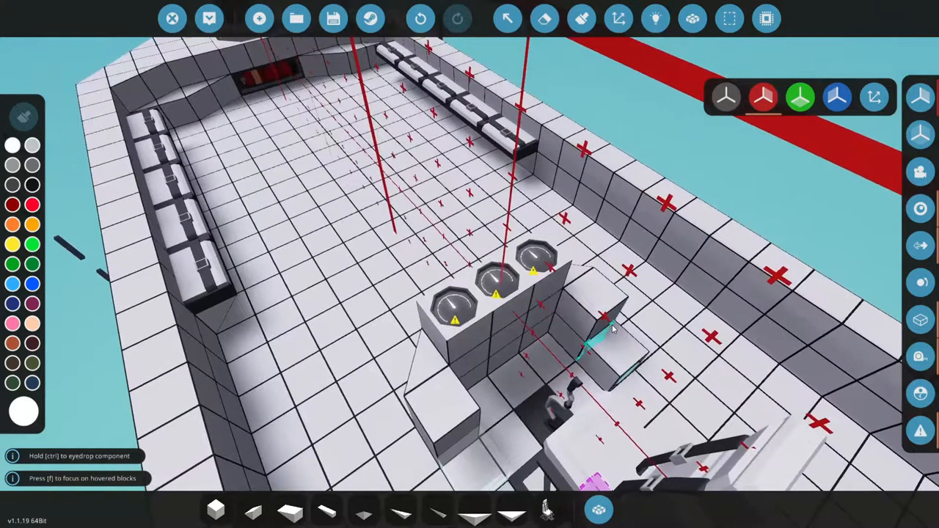
pyautogui.press('a')
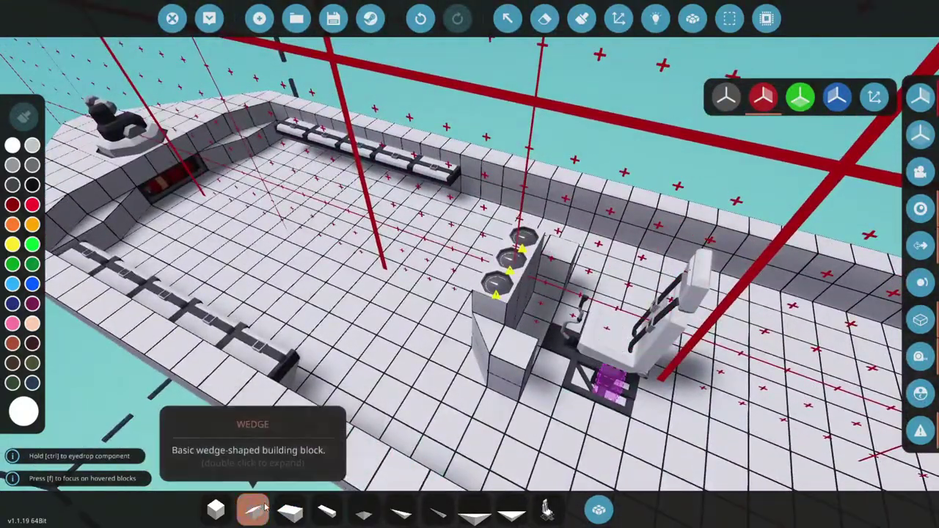
# Step: Add two angled wedge blocks to the sides of the console
pyautogui.click(253, 510)
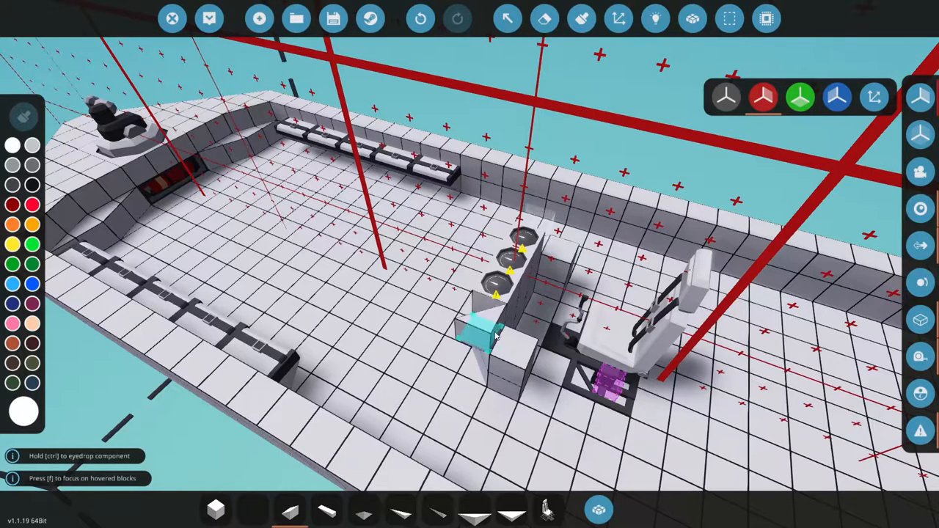
pyautogui.click(496, 334)
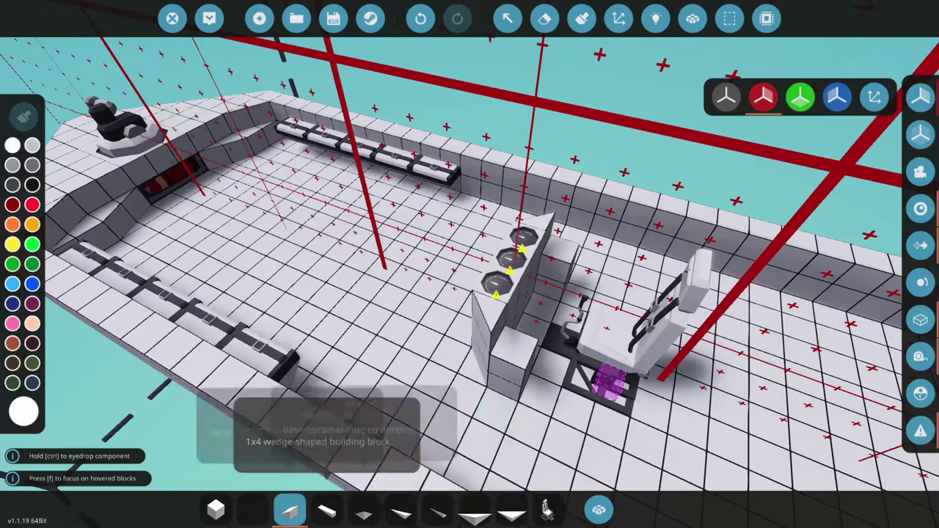
pyautogui.click(516, 345)
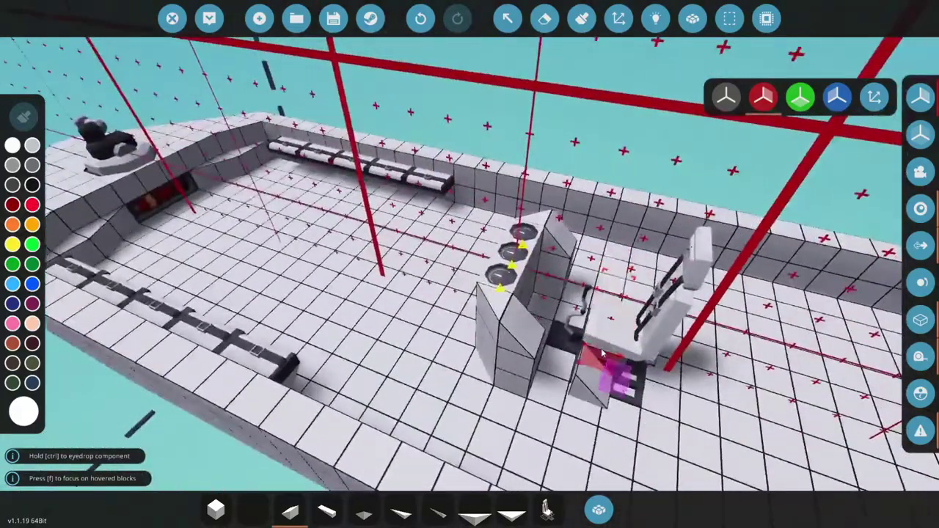
pyautogui.moveTo(602, 354)
pyautogui.mouseDown()
pyautogui.moveTo(420, 358)
pyautogui.moveTo(430, 336)
pyautogui.moveTo(416, 287)
pyautogui.mouseUp()
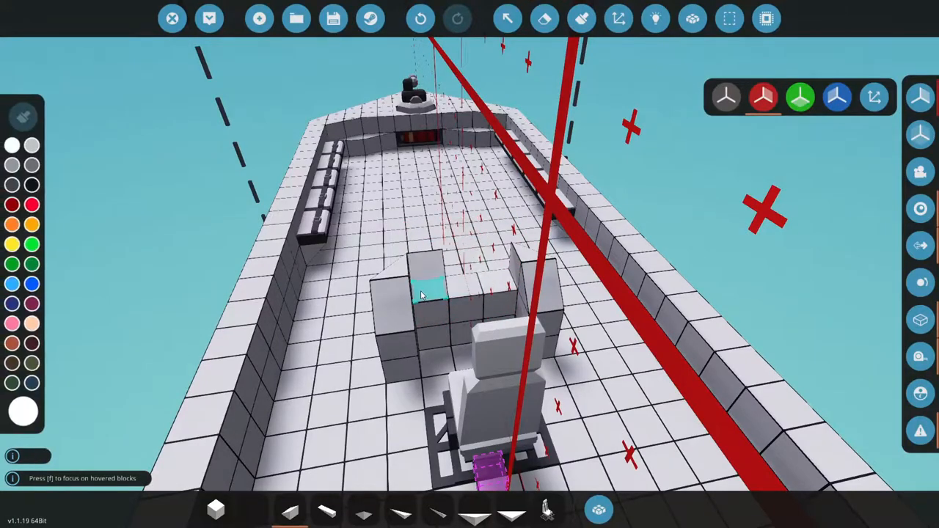
# Step: Fetch another dial for the console and start a 'push' search in the inventory
pyautogui.press('Tab')
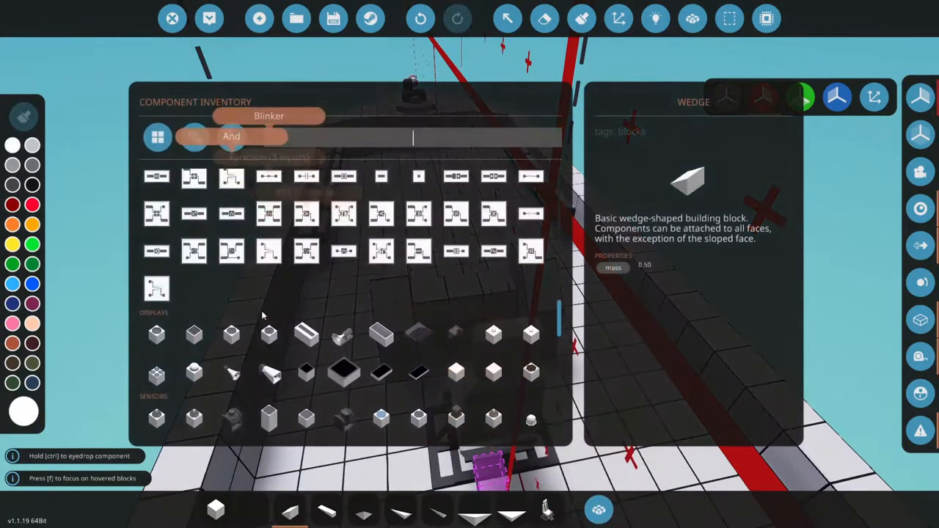
pyautogui.click(271, 337)
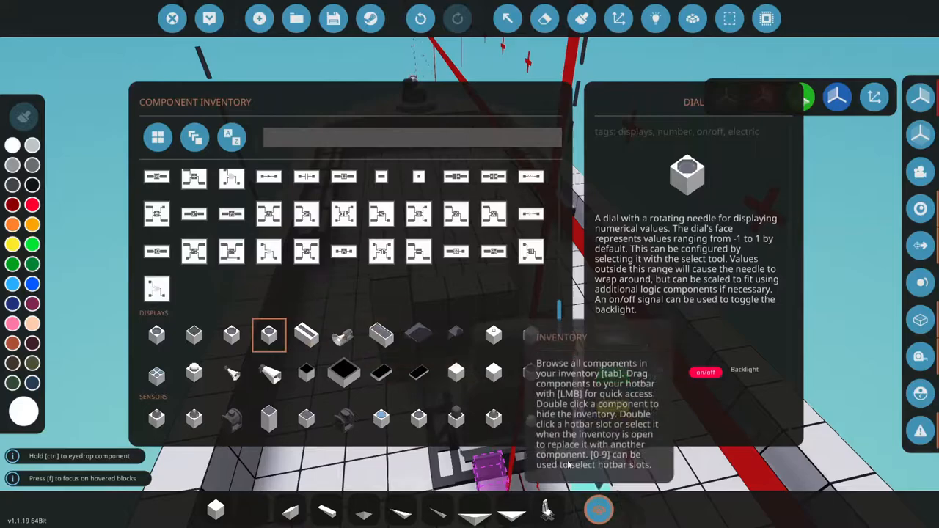
pyautogui.click(599, 510)
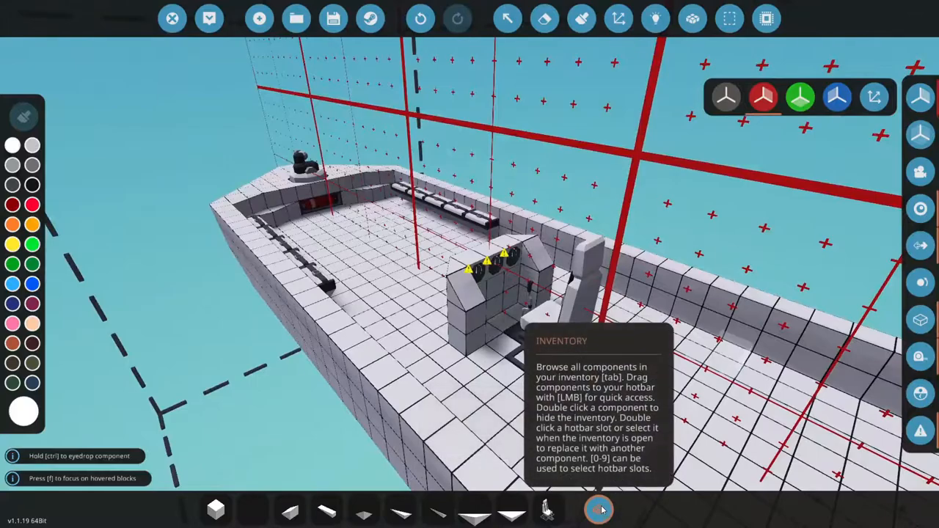
pyautogui.click(600, 510)
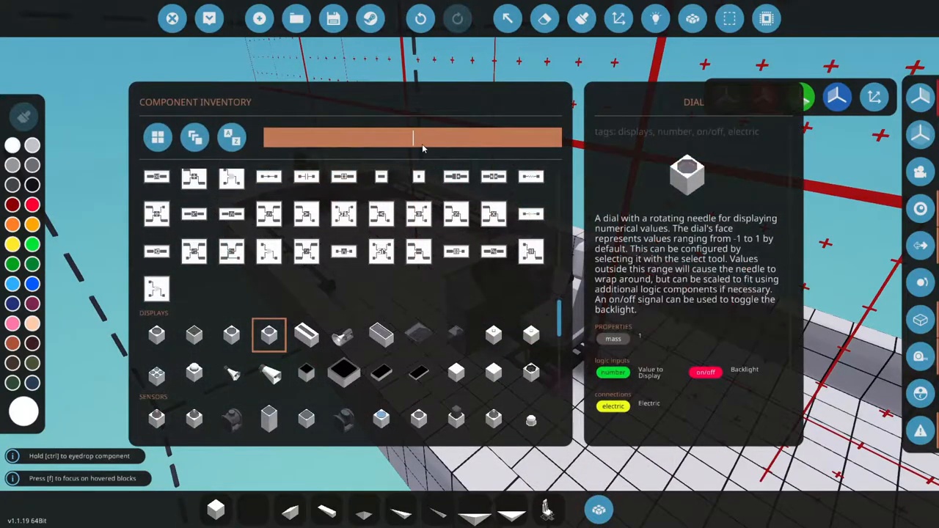
pyautogui.write('push')
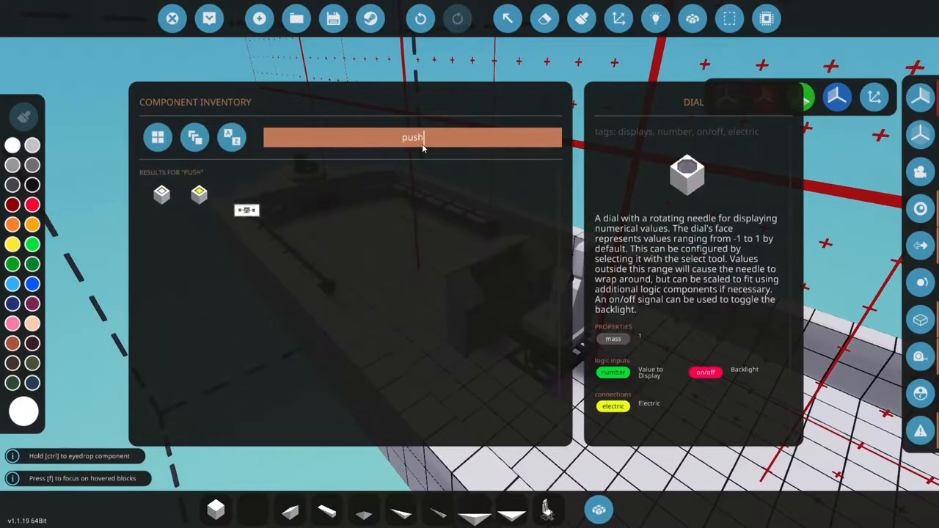
# Step: Place a Push Button under the left dial with mirrored placement off
pyautogui.click(161, 197)
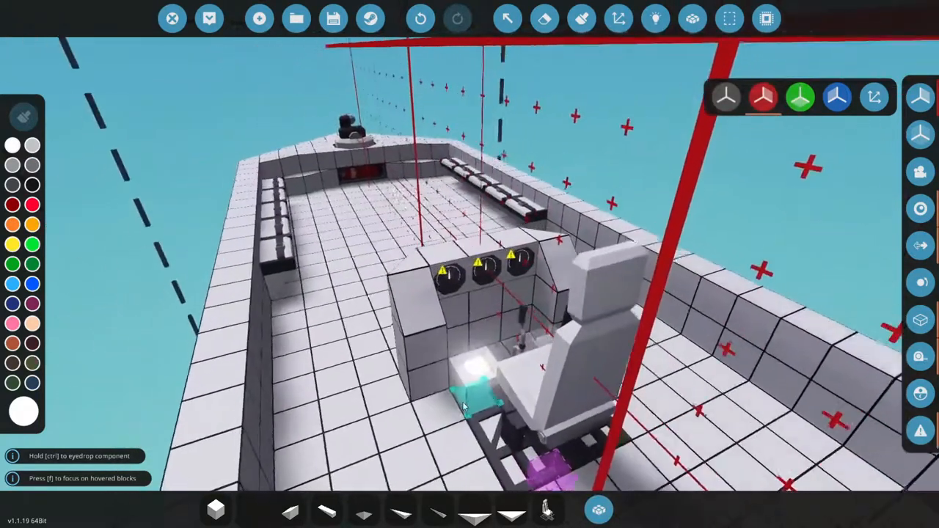
pyautogui.press('f')
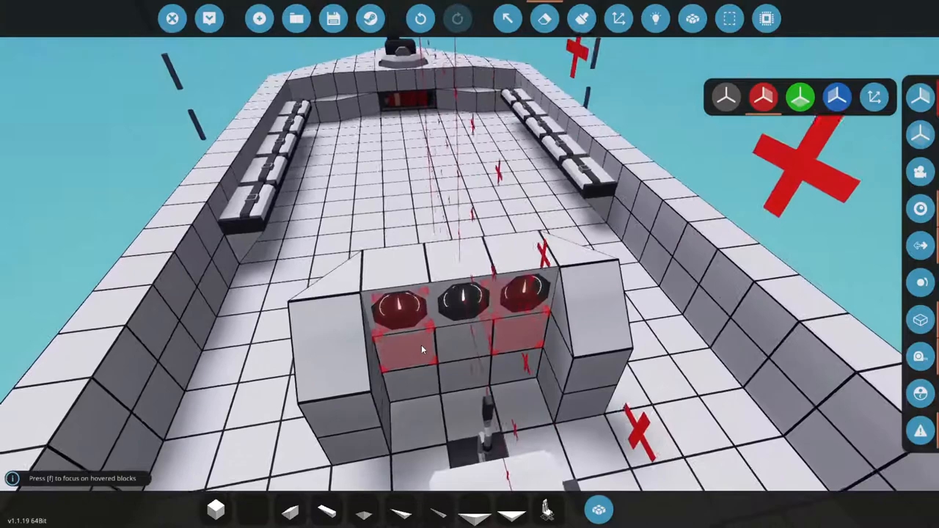
pyautogui.click(727, 99)
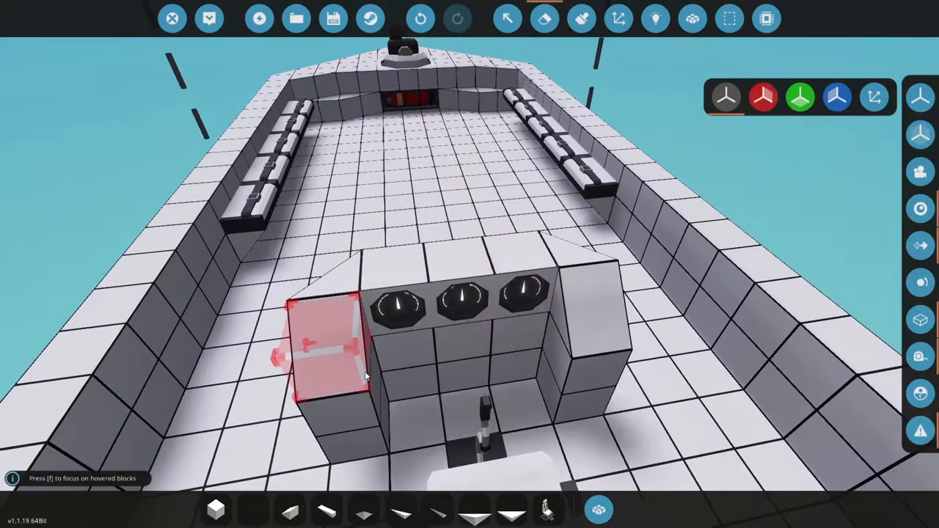
pyautogui.press('p')
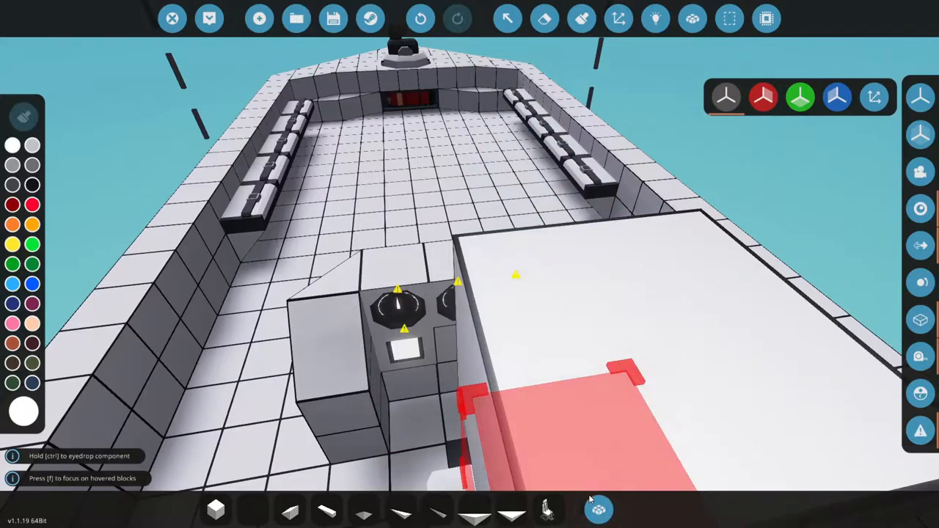
# Step: Search 'thr', pick the Throttle Lever and place it under the right dial
pyautogui.press('Tab')
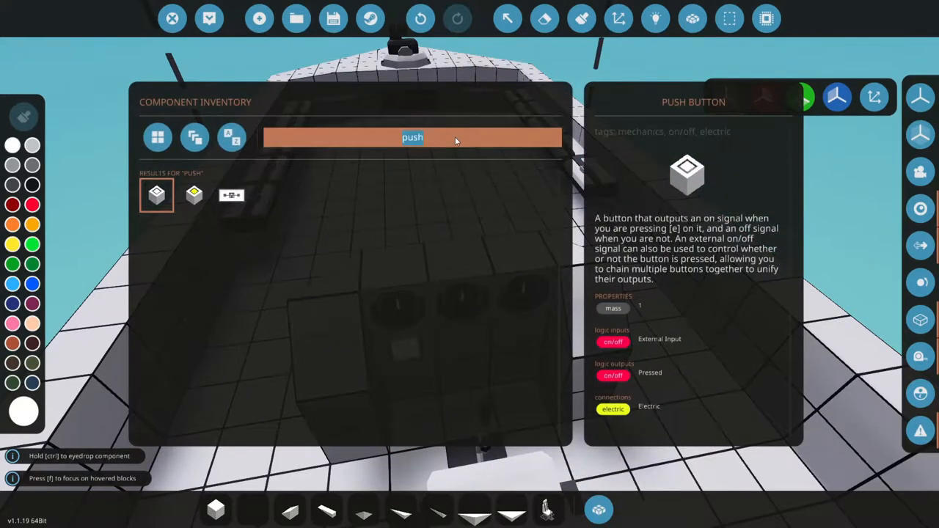
pyautogui.write('thr')
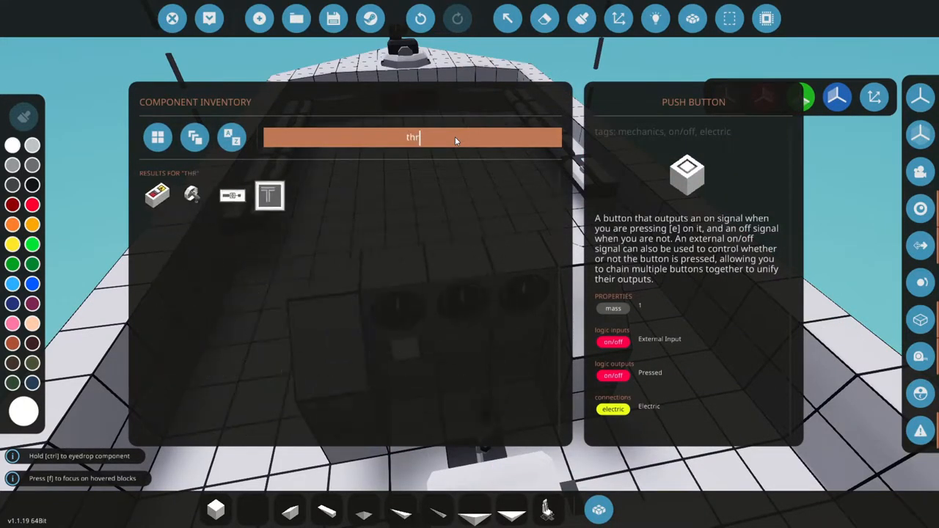
pyautogui.press('Return')
pyautogui.click(599, 510)
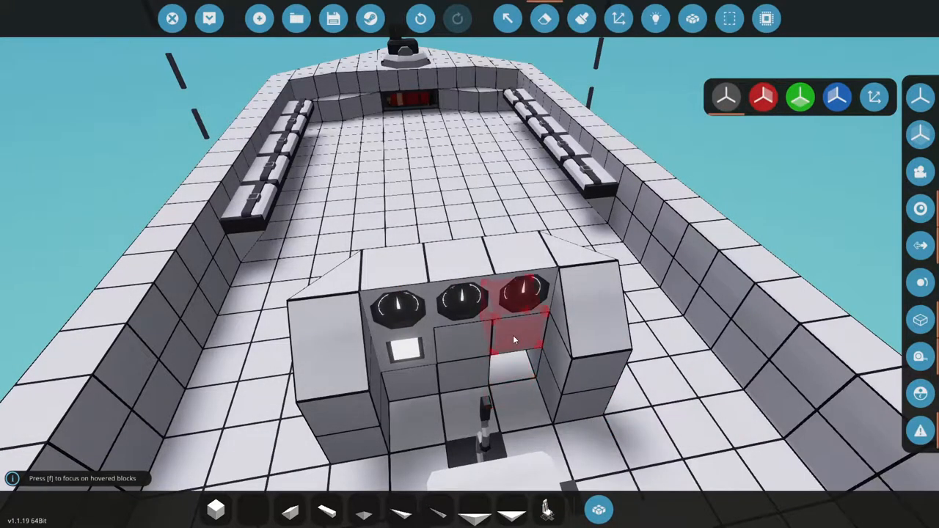
pyautogui.press('3')
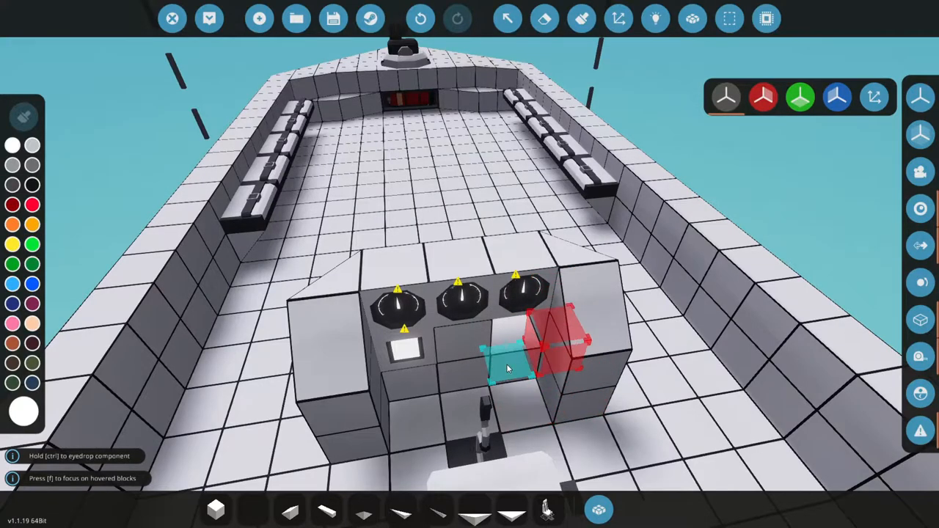
pyautogui.click(507, 364)
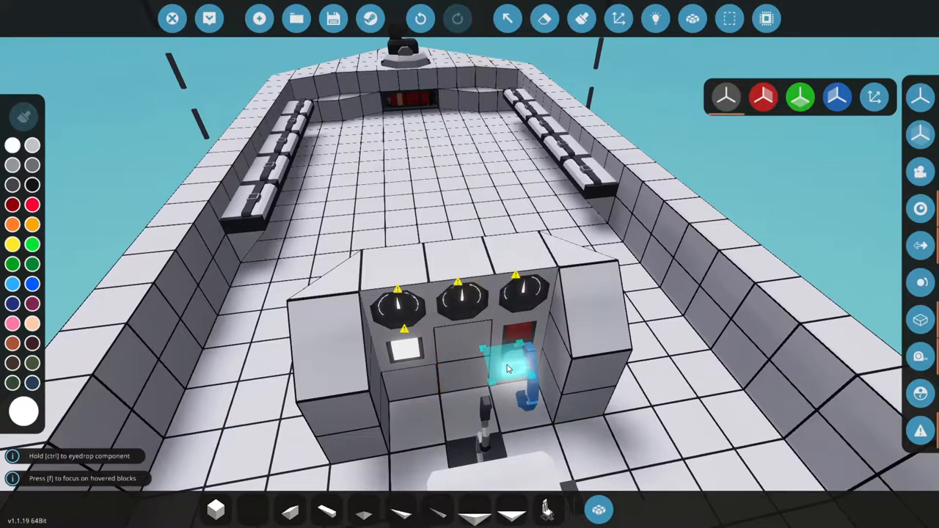
pyautogui.moveTo(507, 364); pyautogui.dragTo(464, 363)
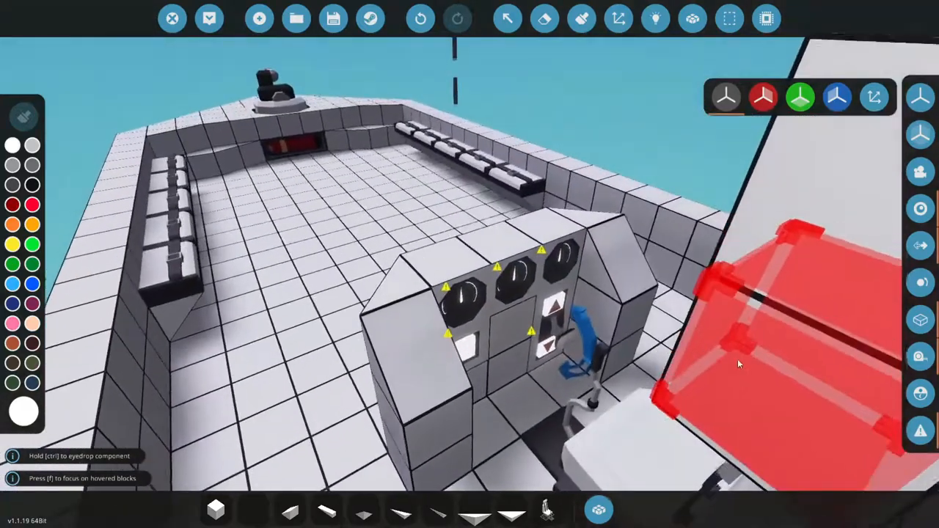
pyautogui.moveTo(556, 326)
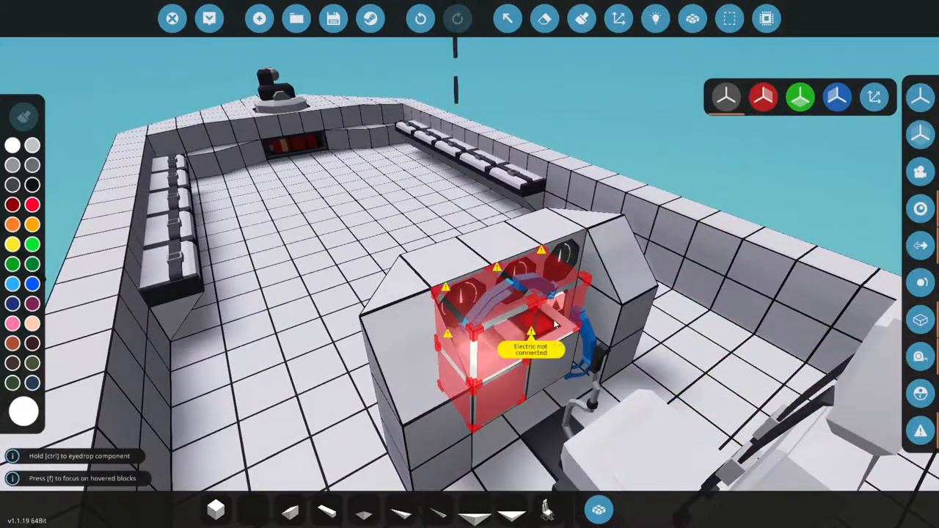
pyautogui.moveTo(570, 458)
pyautogui.mouseDown()
pyautogui.moveTo(705, 428)
pyautogui.moveTo(696, 341)
pyautogui.moveTo(821, 323)
pyautogui.moveTo(729, 219)
pyautogui.moveTo(669, 248)
pyautogui.mouseUp()
pyautogui.scroll(-10, 729, 220)
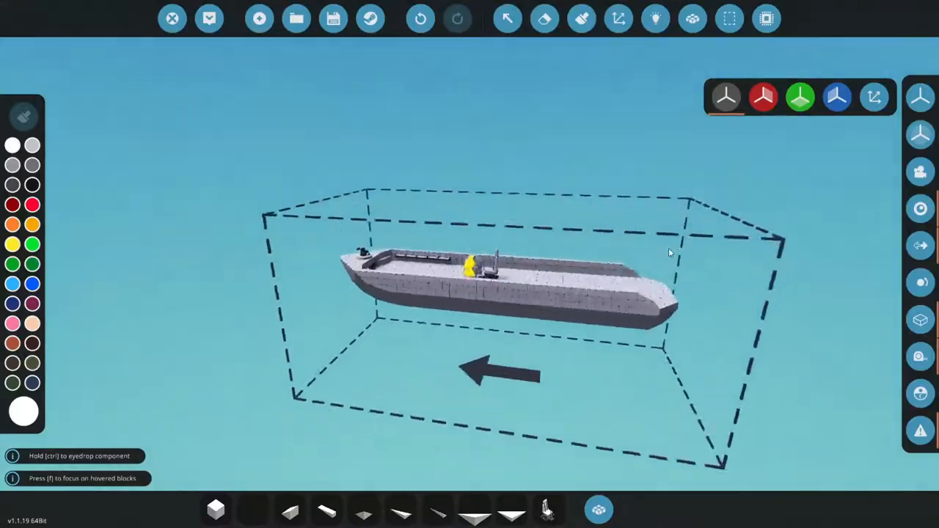
pyautogui.scroll(5, 668, 253)
pyautogui.scroll(-5, 759, 249)
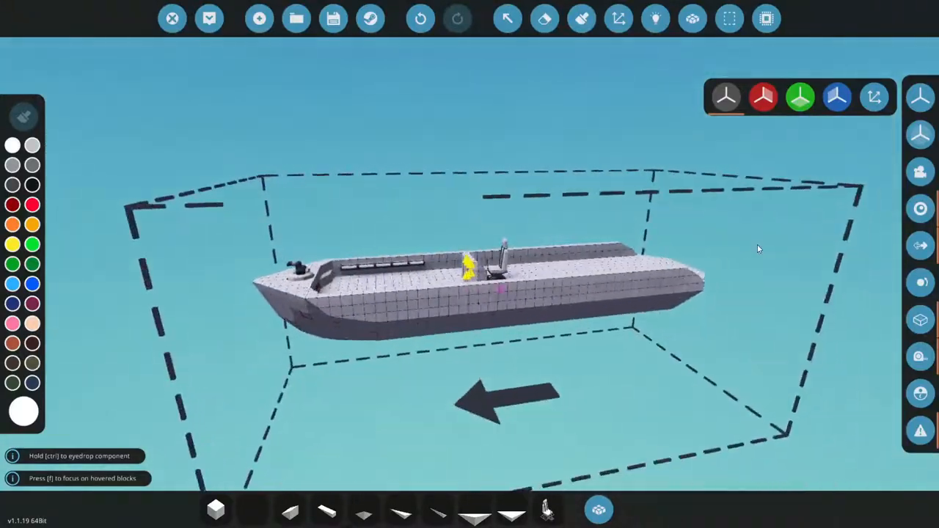
pyautogui.scroll(5, 759, 248)
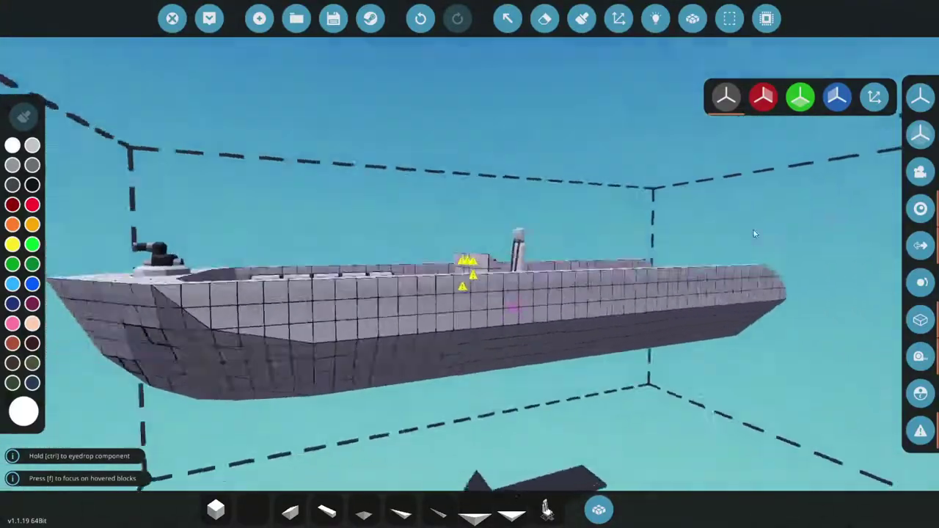
# Step: Delete the turret at the bow, leaving an opening in the deck
pyautogui.moveTo(754, 230)
pyautogui.mouseDown()
pyautogui.moveTo(315, 287)
pyautogui.moveTo(594, 323)
pyautogui.mouseUp()
pyautogui.scroll(5, 593, 323)
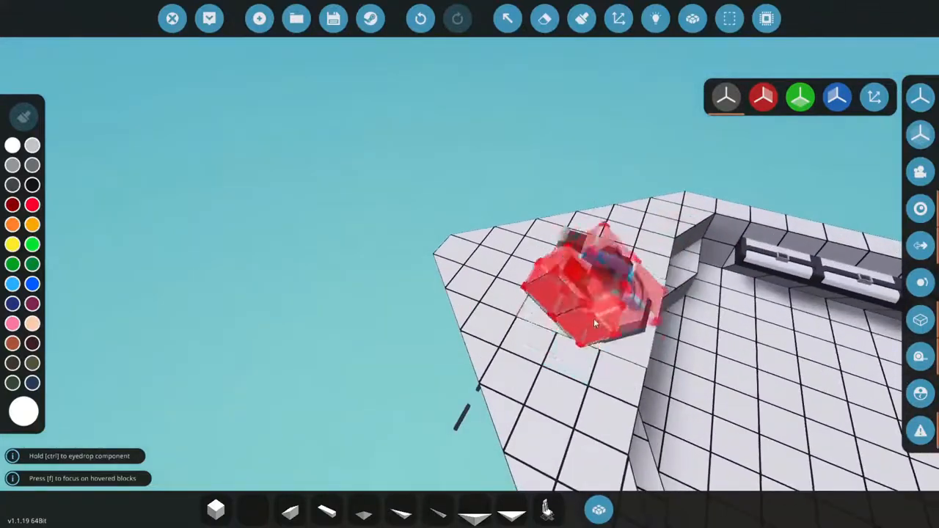
pyautogui.click(602, 294)
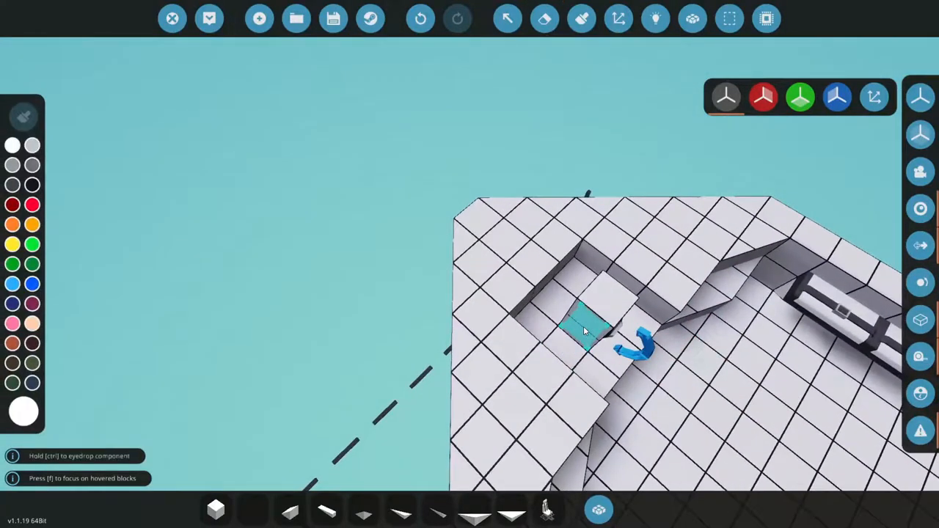
pyautogui.press('2')
pyautogui.moveTo(618, 341); pyautogui.dragTo(526, 358)
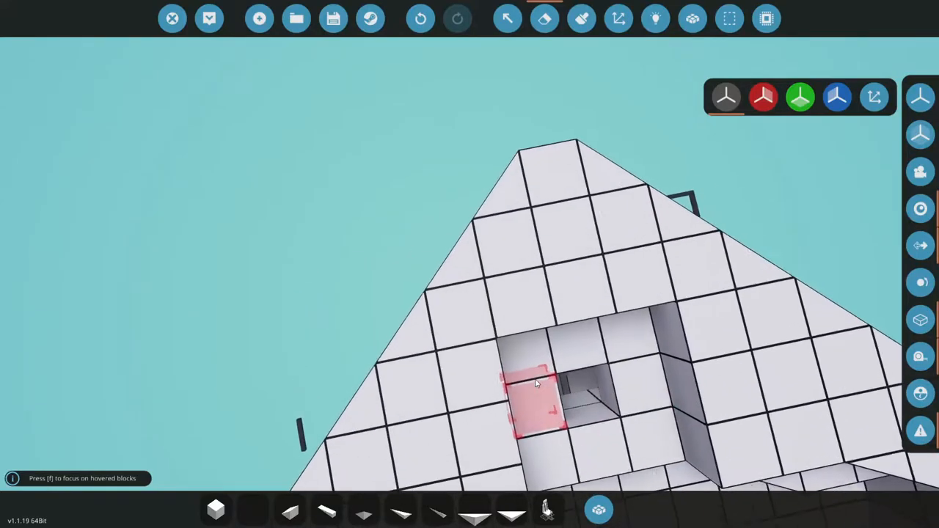
pyautogui.moveTo(598, 366); pyautogui.dragTo(576, 312)
pyautogui.scroll(3, 576, 312)
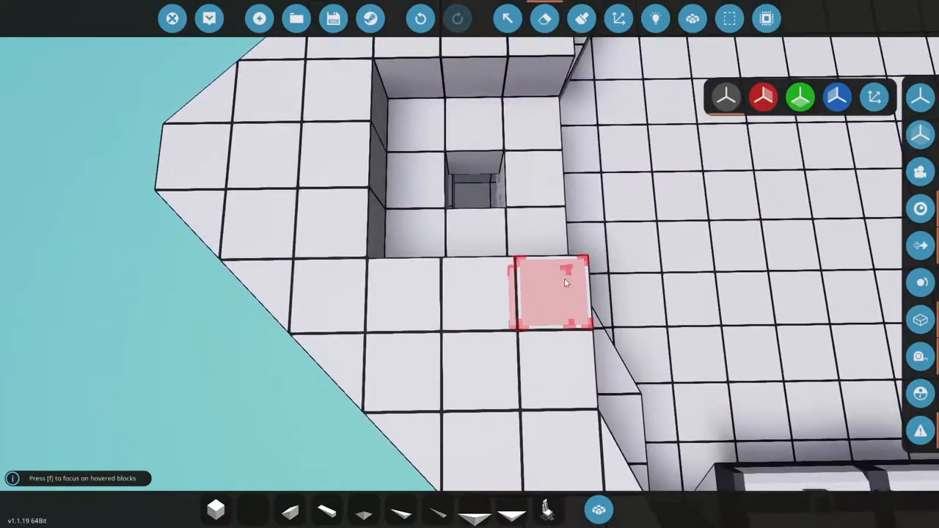
# Step: Fly inside the hull below the opening and add a block on the ceiling
pyautogui.press('f')
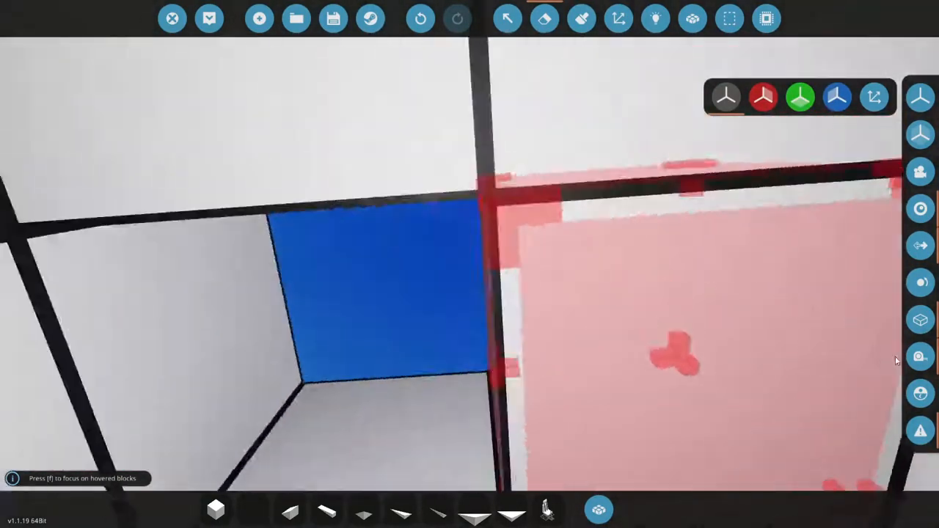
pyautogui.moveTo(752, 317)
pyautogui.mouseDown()
pyautogui.moveTo(793, 259)
pyautogui.moveTo(844, 253)
pyautogui.mouseUp()
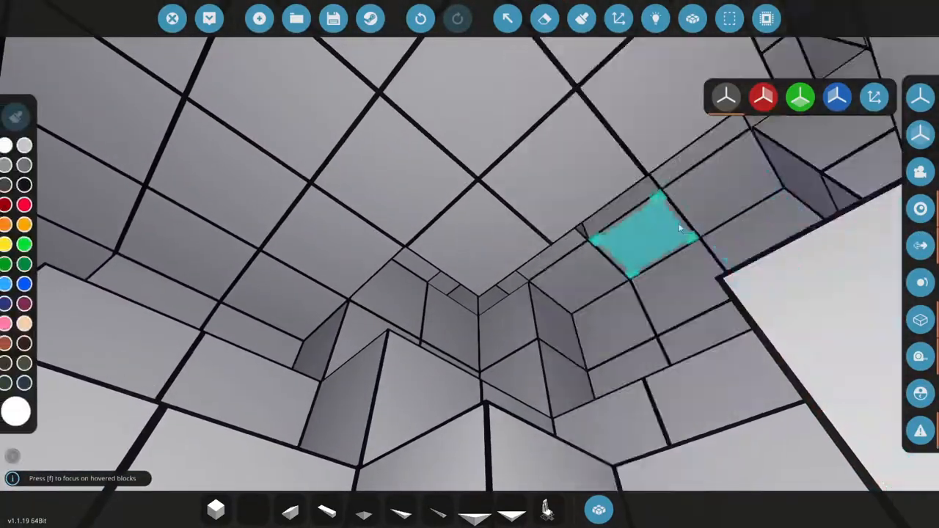
pyautogui.click(609, 172)
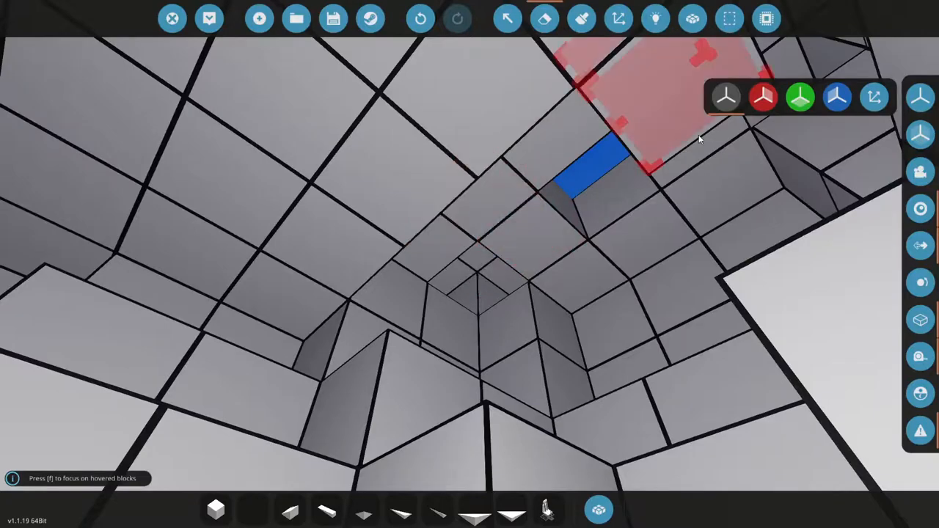
pyautogui.moveTo(649, 209); pyautogui.dragTo(556, 261)
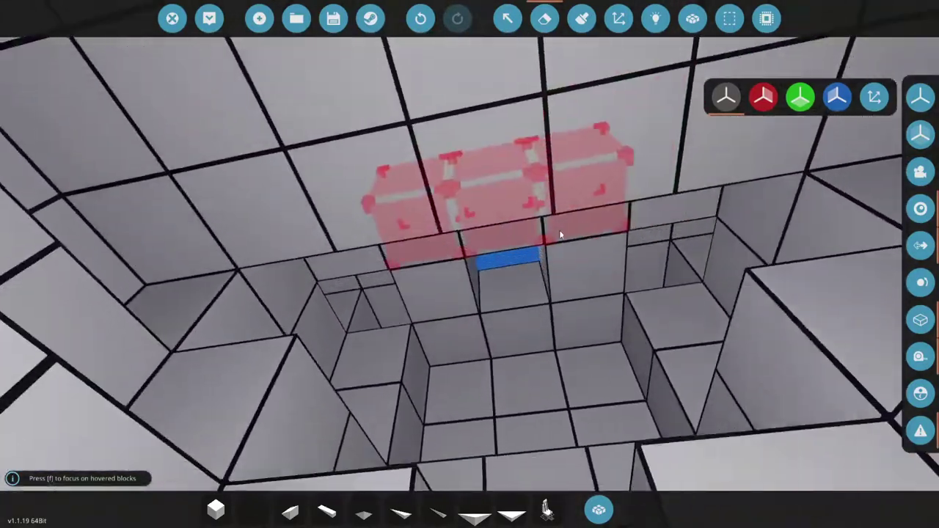
# Step: Pick Pipe Angle (Enclosed), Large Fluid Pump and Fluid Port from the inventory
pyautogui.click(600, 510)
pyautogui.write('pipr')
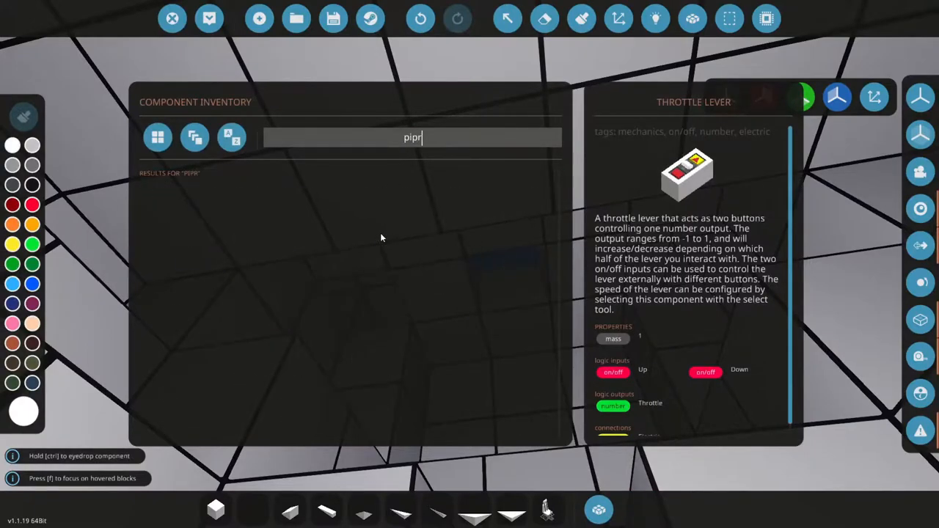
pyautogui.press('BackSpace')
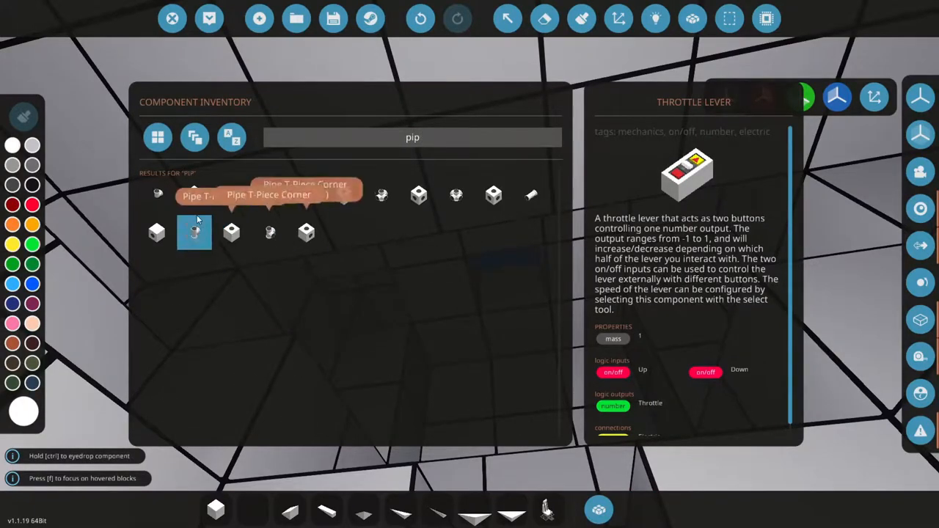
pyautogui.click(194, 192)
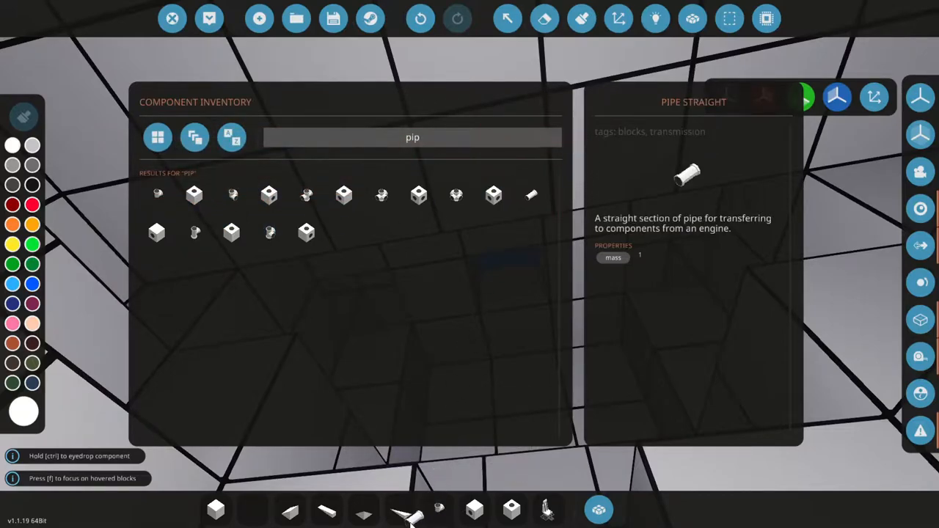
pyautogui.write('p')
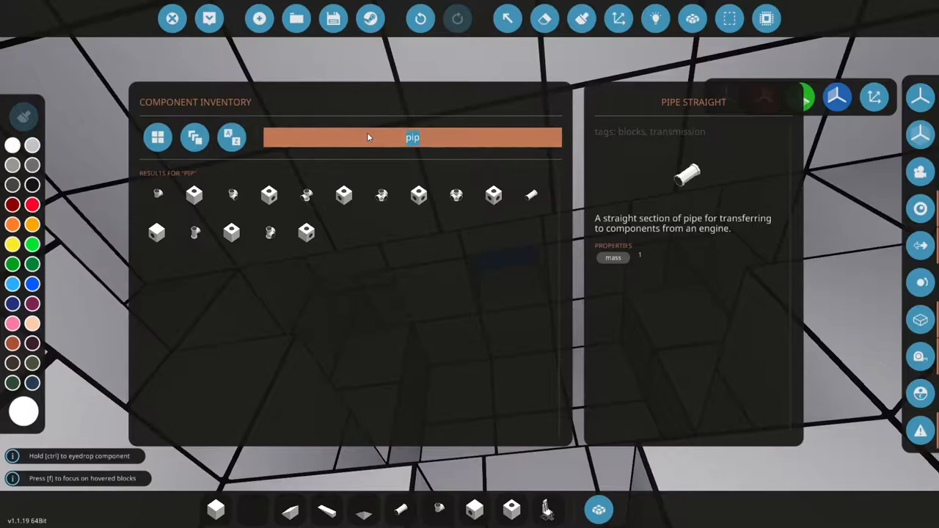
pyautogui.write('ump')
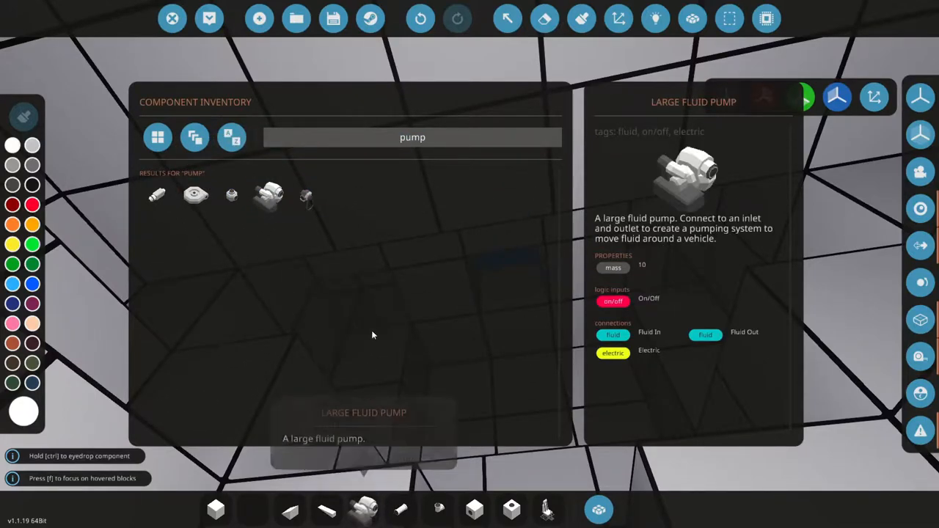
pyautogui.moveTo(395, 146); pyautogui.dragTo(327, 150)
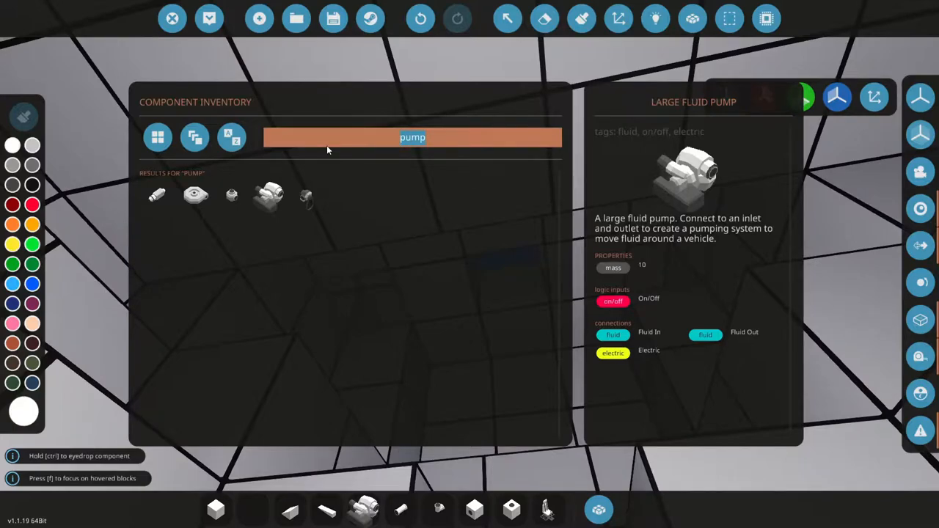
pyautogui.write('flui')
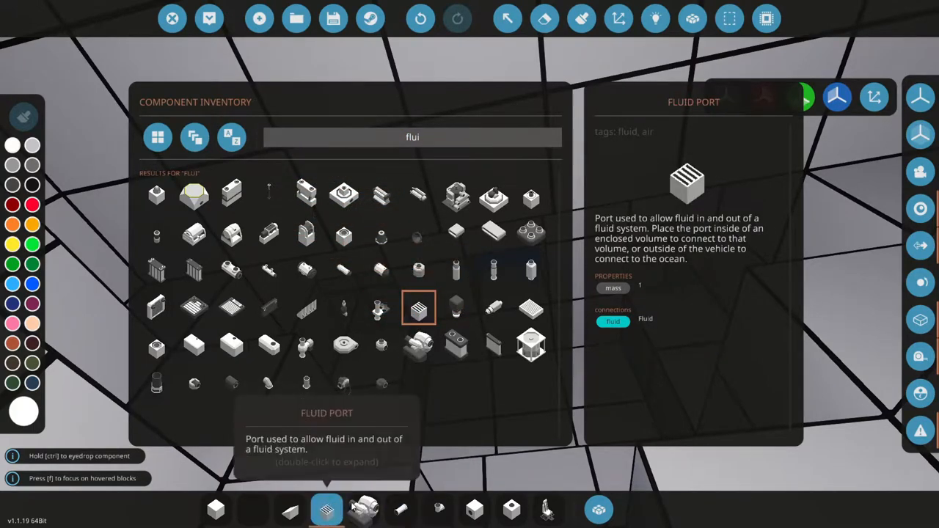
pyautogui.click(599, 509)
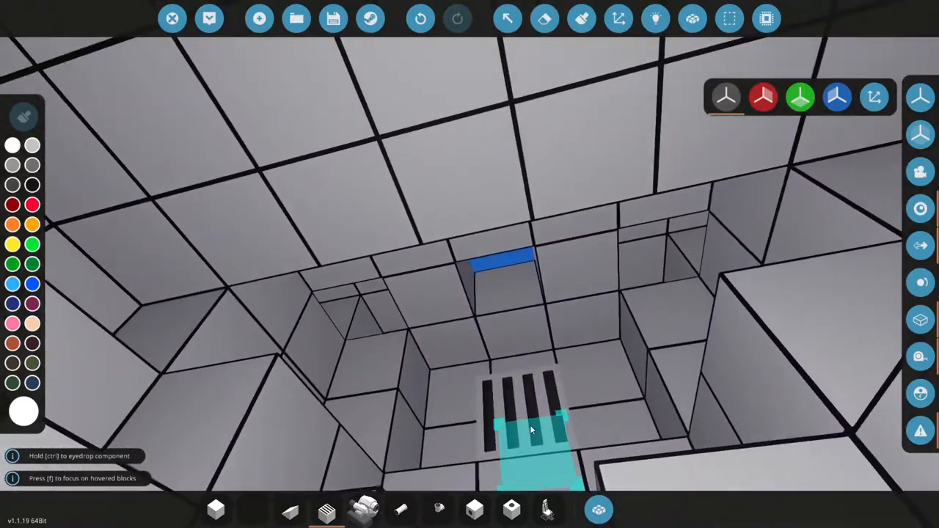
# Step: Take the Fluid Cannon from the catalogue and mount it in the bow deck opening
pyautogui.press('e')
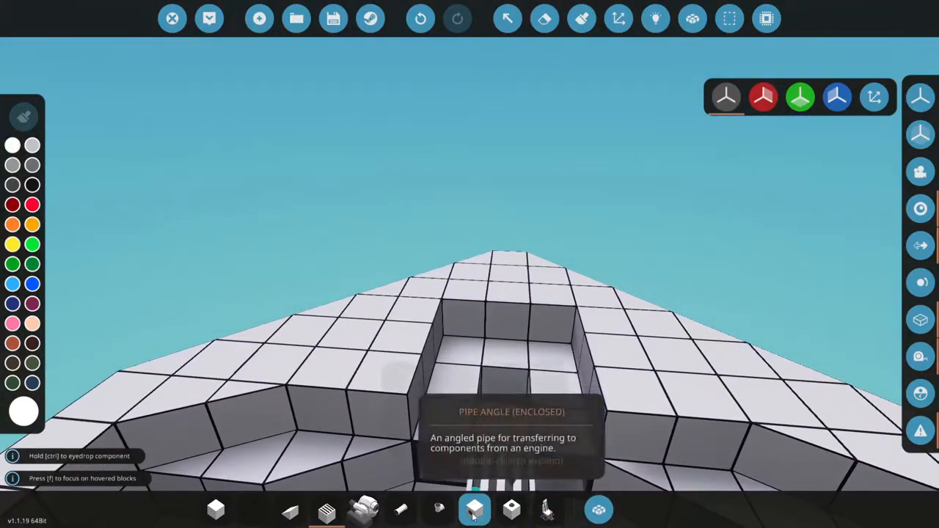
pyautogui.scroll(3, 473, 516)
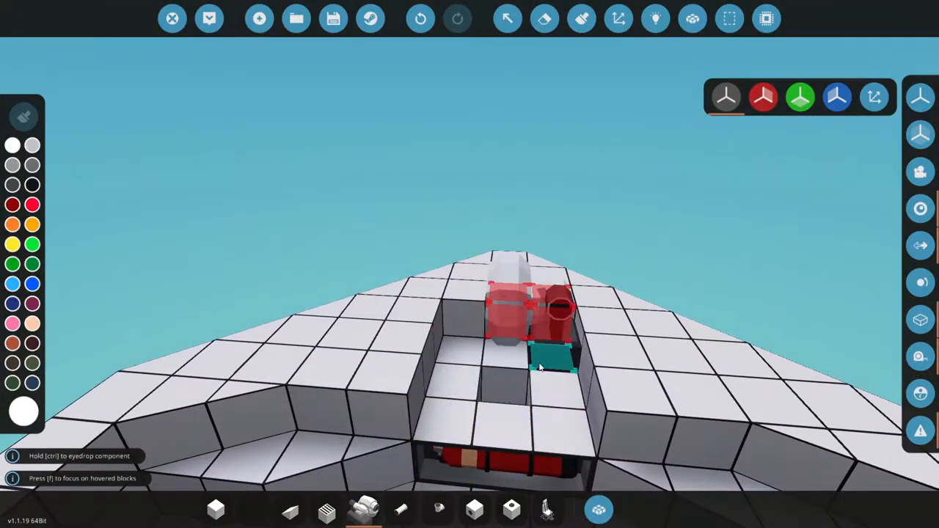
pyautogui.click(606, 506)
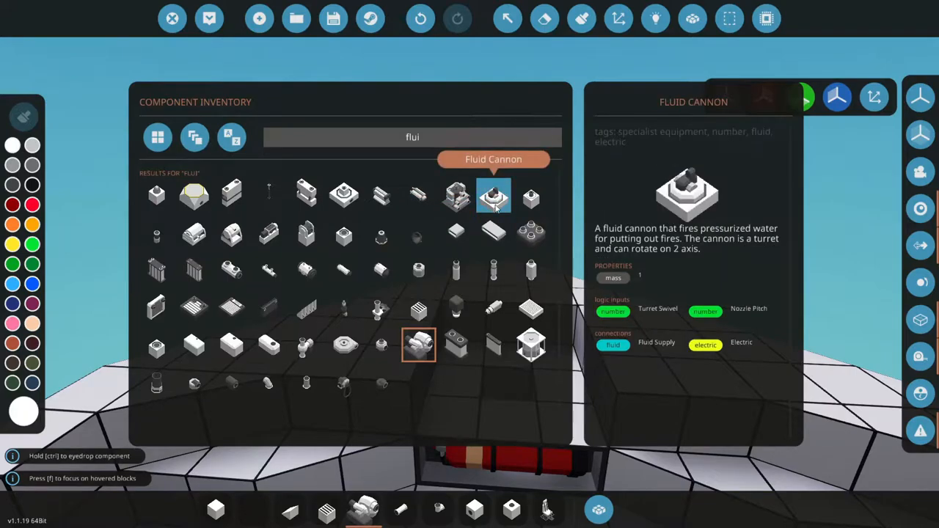
pyautogui.click(588, 512)
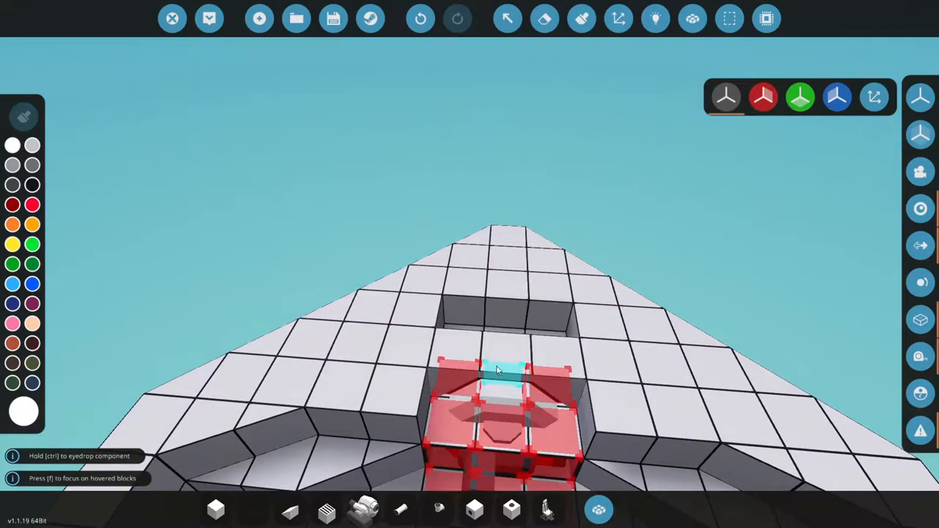
pyautogui.click(215, 511)
pyautogui.click(599, 510)
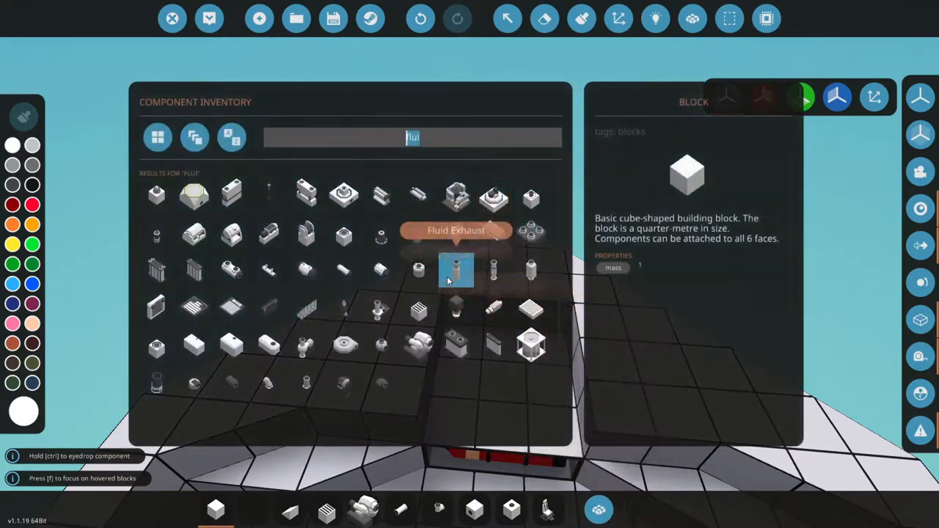
pyautogui.click(599, 510)
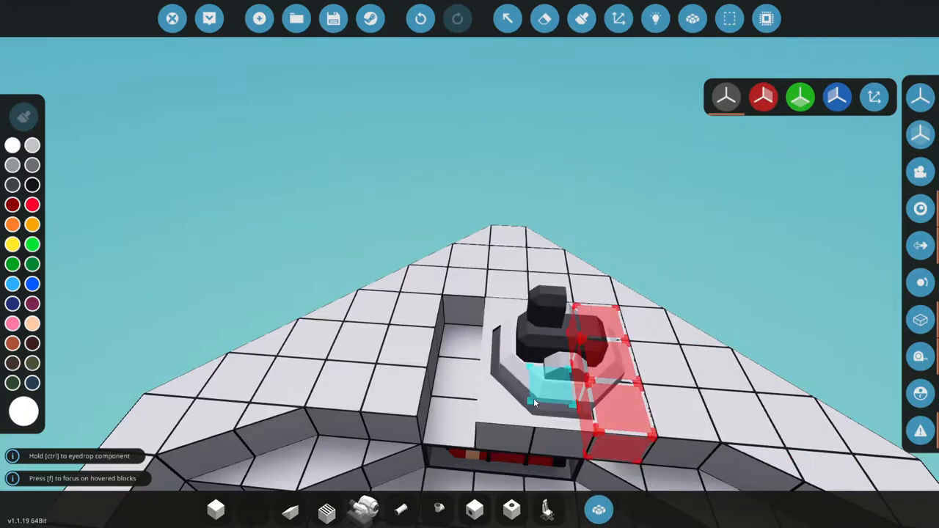
pyautogui.scroll(10, 498, 399)
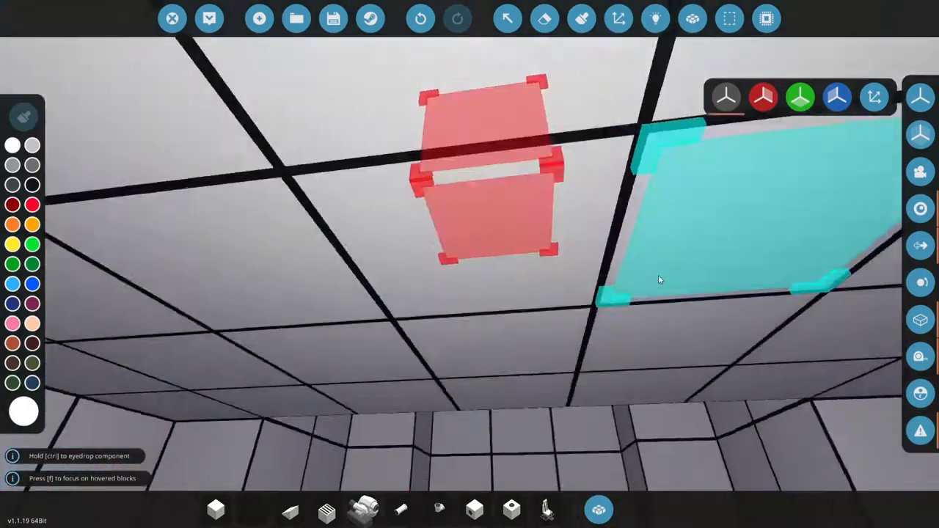
pyautogui.scroll(5, 661, 221)
pyautogui.scroll(3, 639, 244)
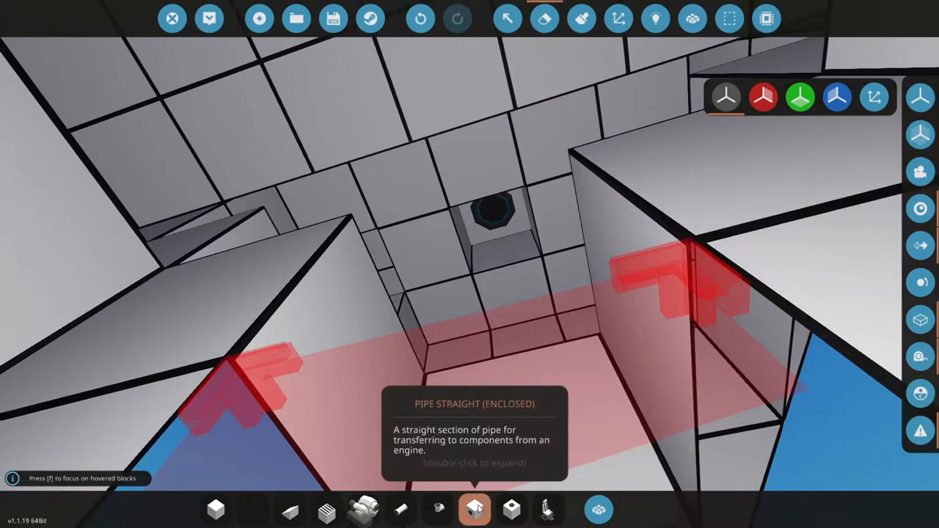
# Step: Place a fluid port on the hull underside near the bow, beneath the cannon
pyautogui.click(477, 508)
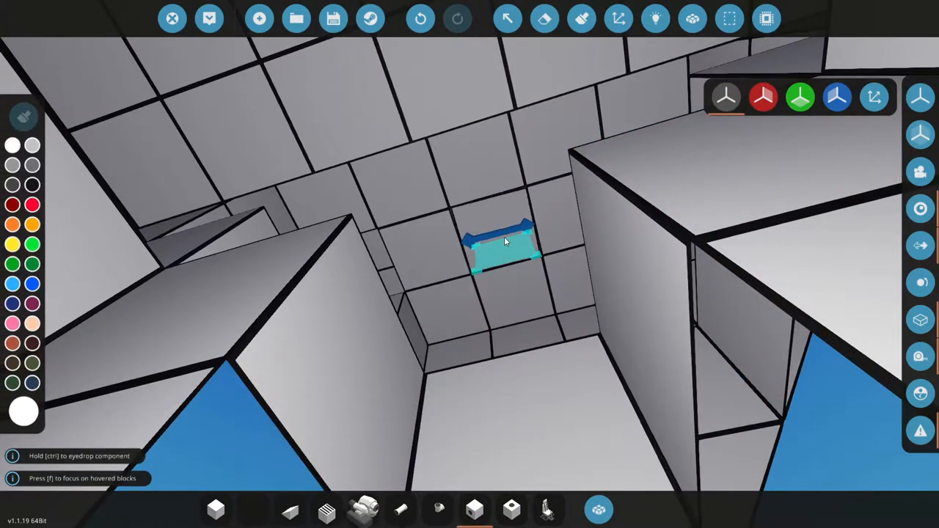
pyautogui.press('q')
pyautogui.press('q')
pyautogui.scroll(-5, 510, 247)
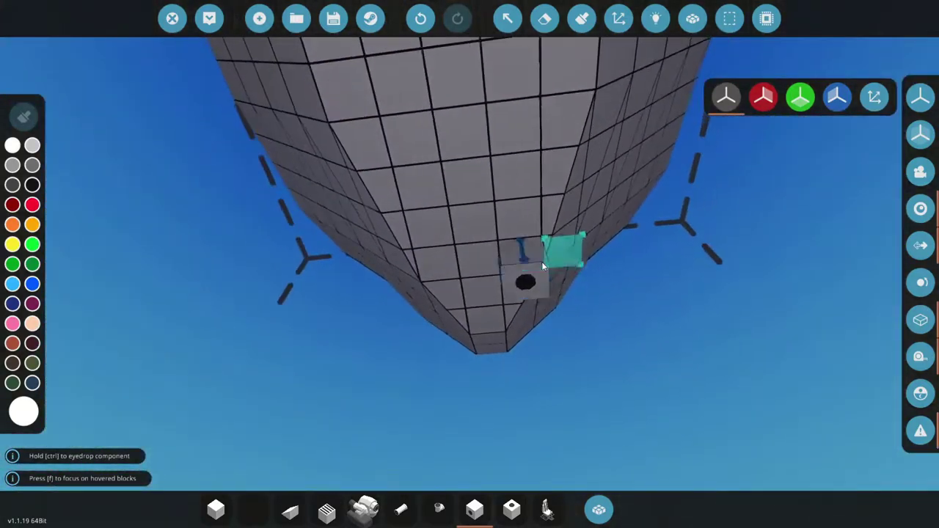
pyautogui.moveTo(542, 261)
pyautogui.mouseDown()
pyautogui.moveTo(357, 308)
pyautogui.moveTo(430, 266)
pyautogui.moveTo(378, 322)
pyautogui.moveTo(448, 304)
pyautogui.moveTo(411, 316)
pyautogui.mouseUp()
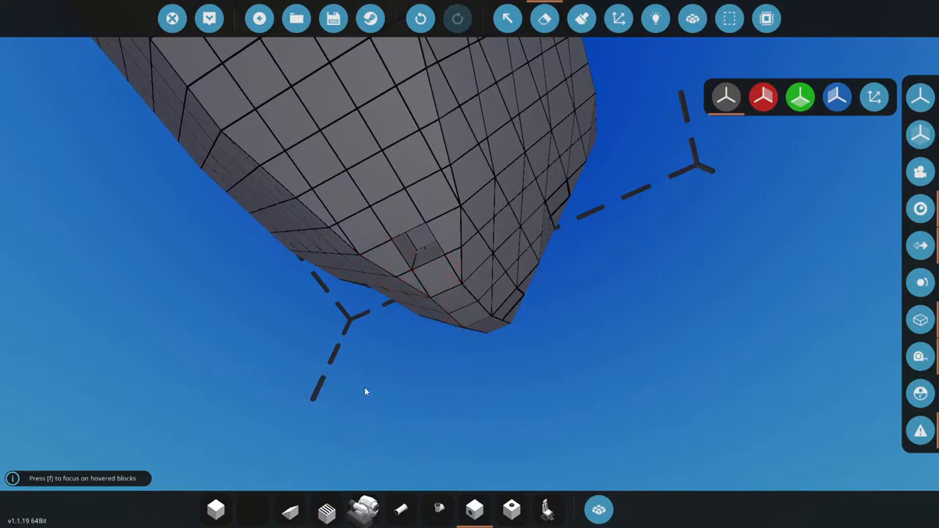
pyautogui.click(327, 510)
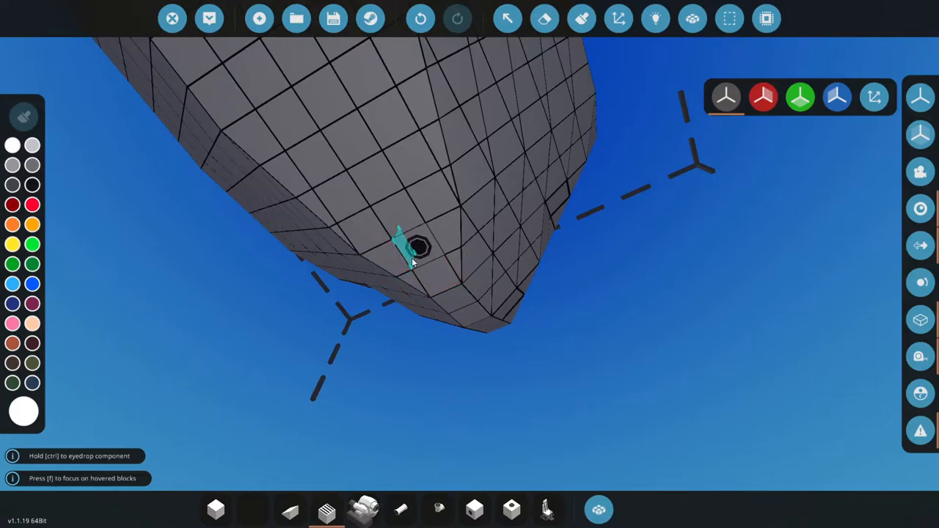
pyautogui.click(412, 258)
pyautogui.press('f')
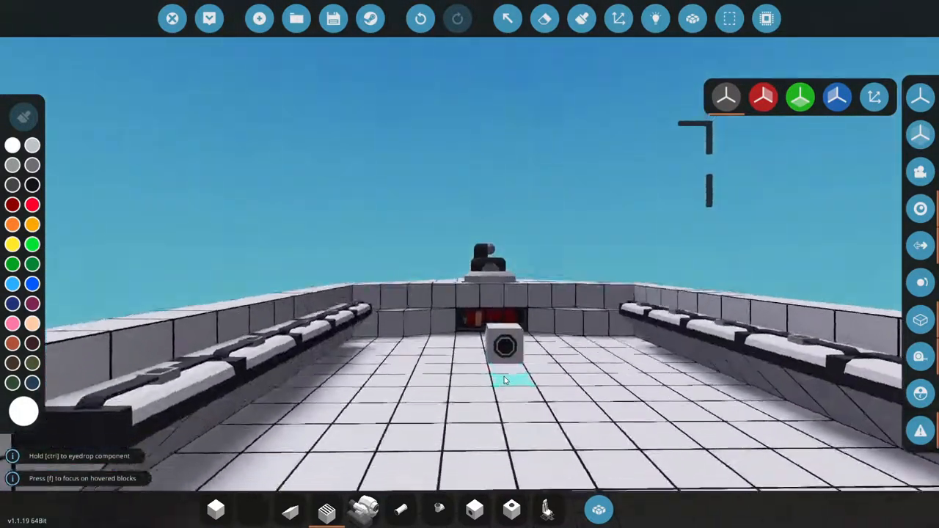
pyautogui.scroll(-5, 503, 351)
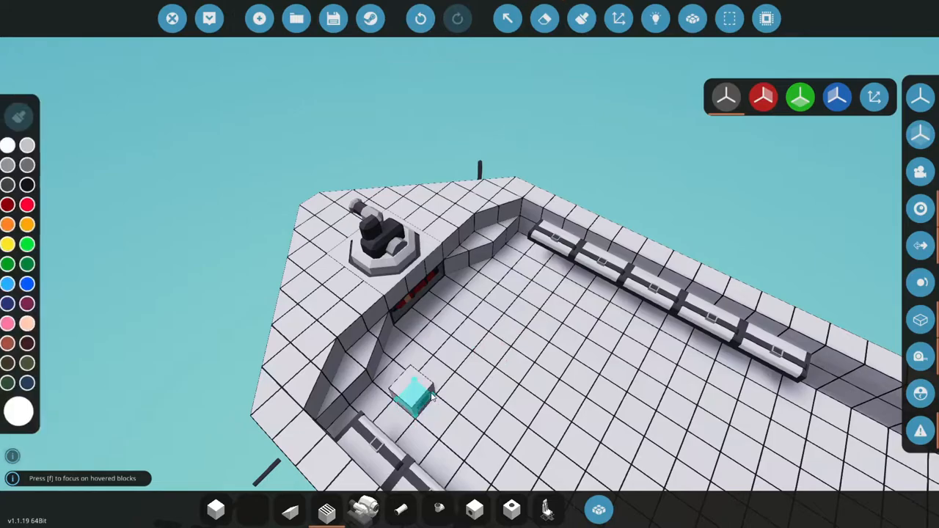
# Step: Delete deck blocks behind the cannon to open a pit, trial-place the large pump and remove it
pyautogui.click(556, 460)
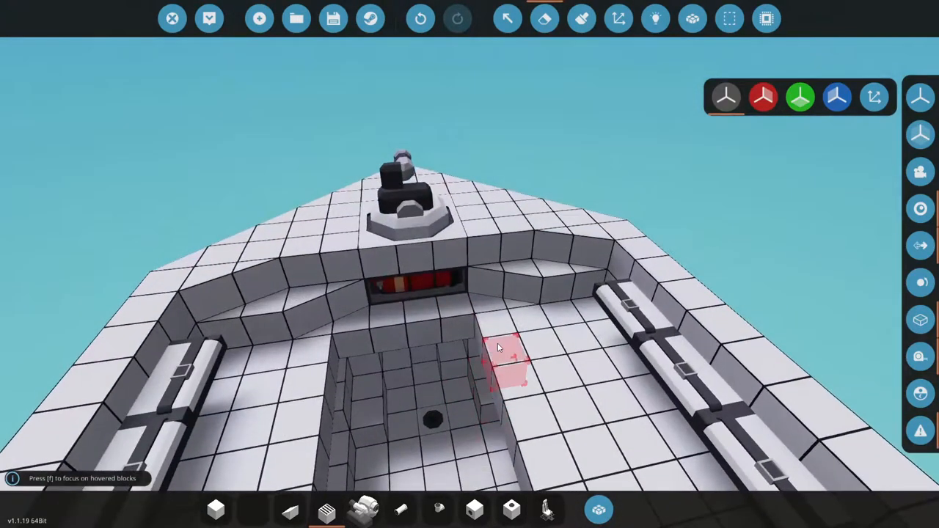
pyautogui.press('f')
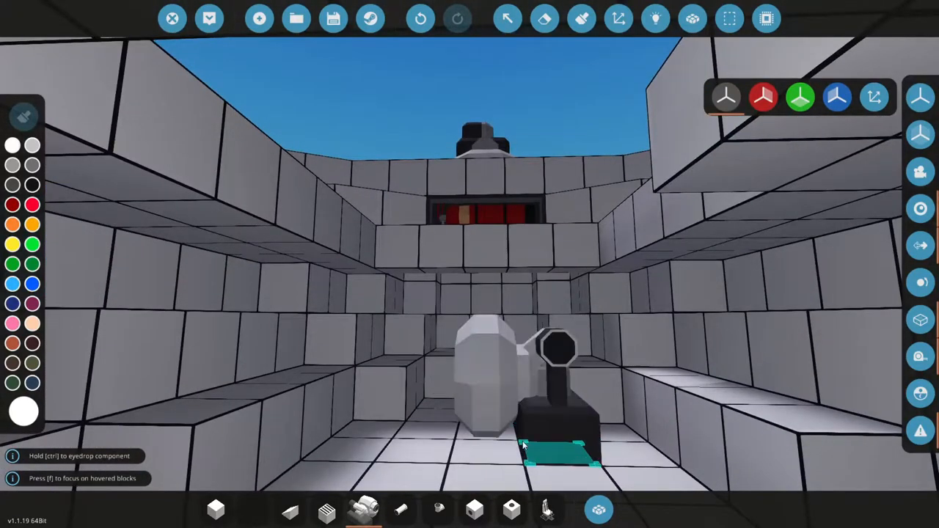
pyautogui.click(513, 453)
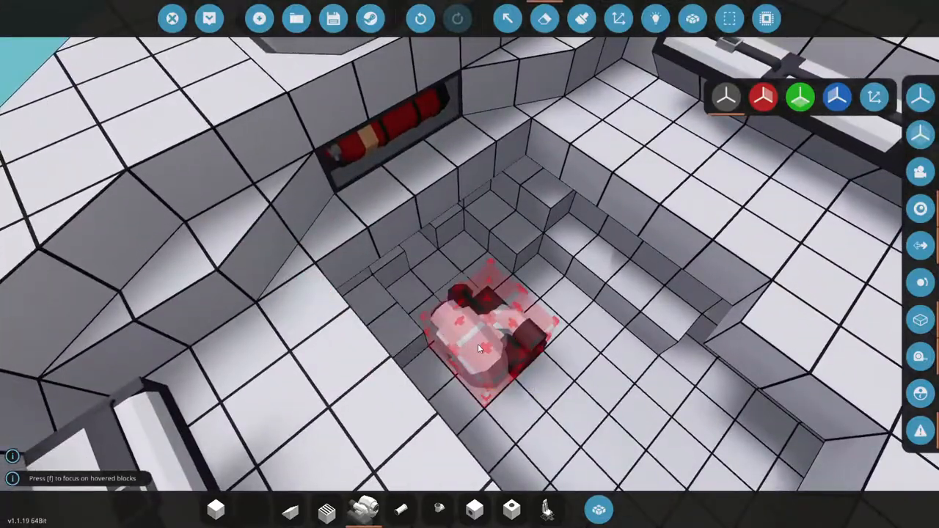
pyautogui.click(478, 343)
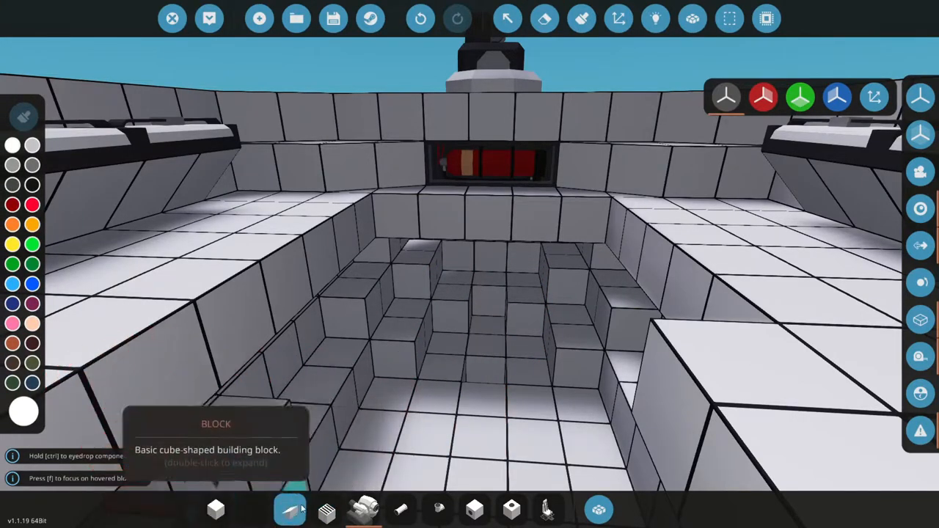
# Step: Add a block and a fluid port on the pit floor, then ready the large fluid pump and pipes
pyautogui.click(216, 509)
pyautogui.click(489, 403)
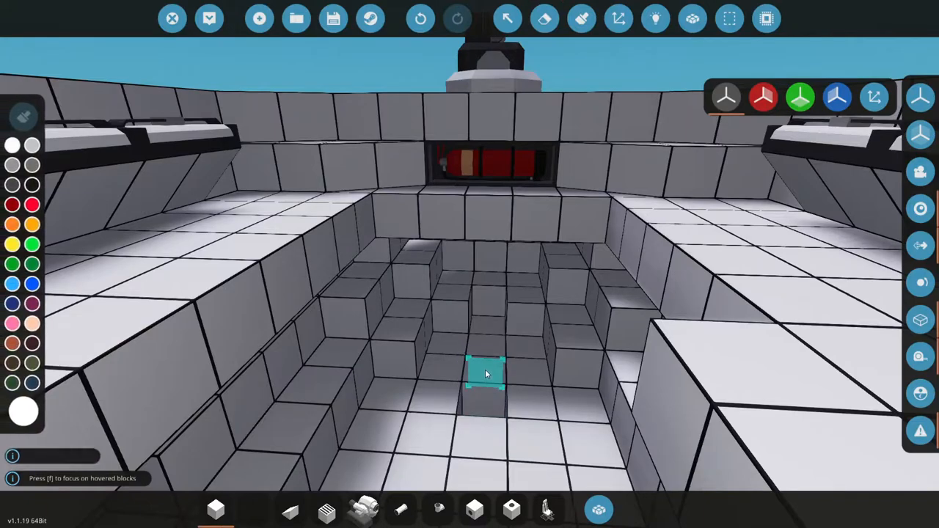
pyautogui.click(327, 509)
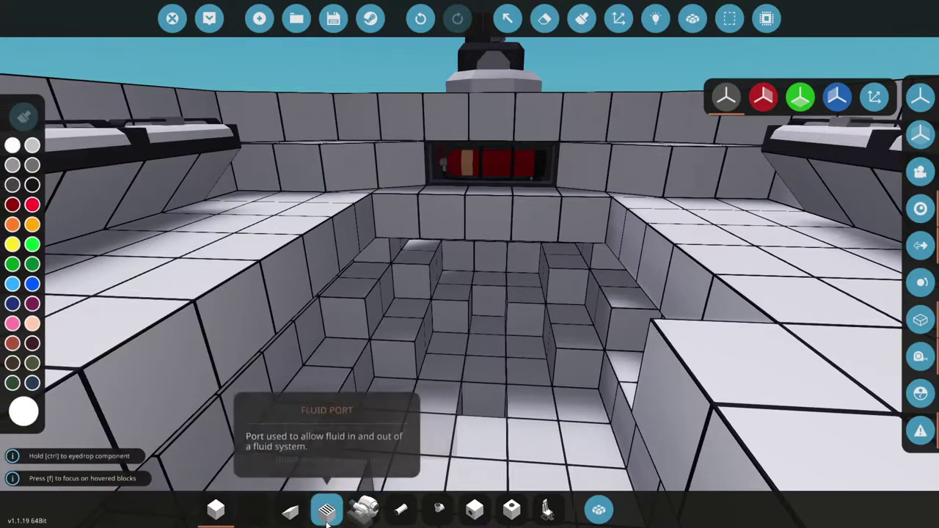
pyautogui.click(466, 401)
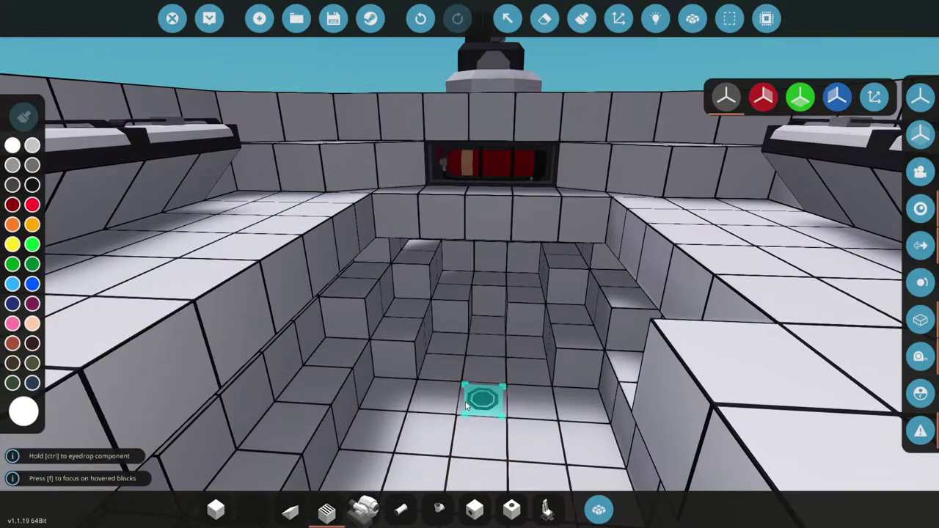
pyautogui.click(369, 516)
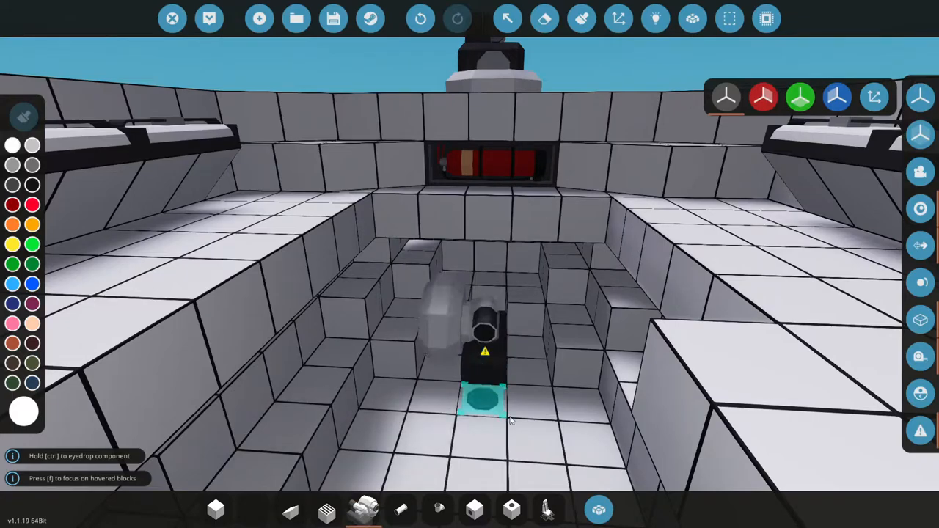
pyautogui.click(439, 511)
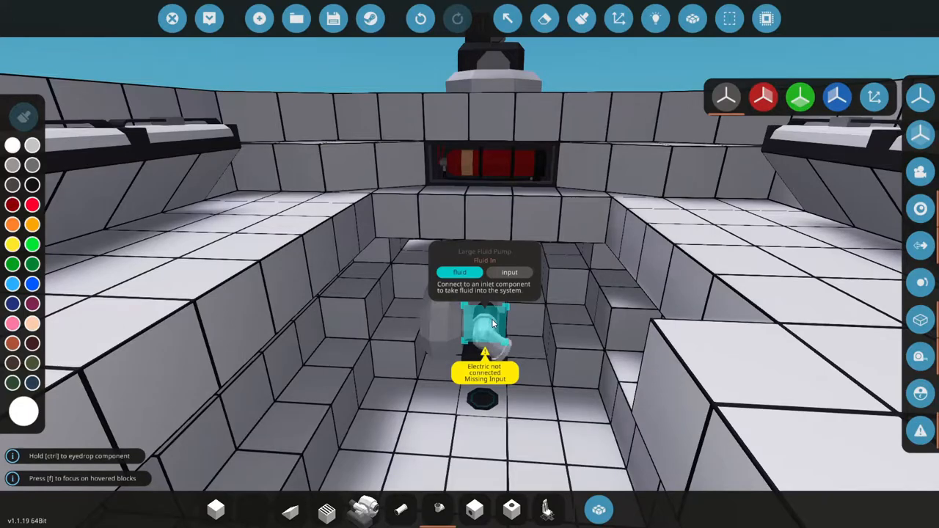
# Step: Attach a straight pipe to the large fluid pump's Fluid Out port
pyautogui.press('5')
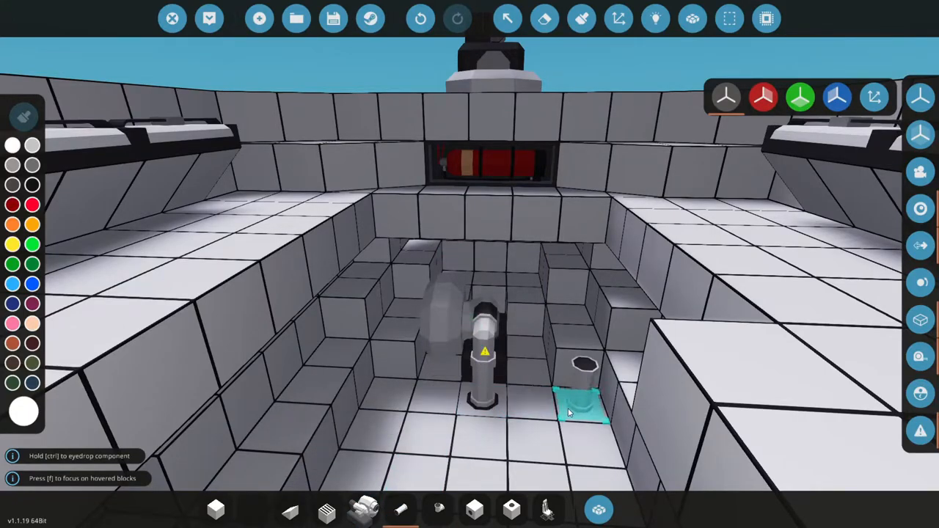
pyautogui.scroll(2, 528, 394)
pyautogui.press('w')
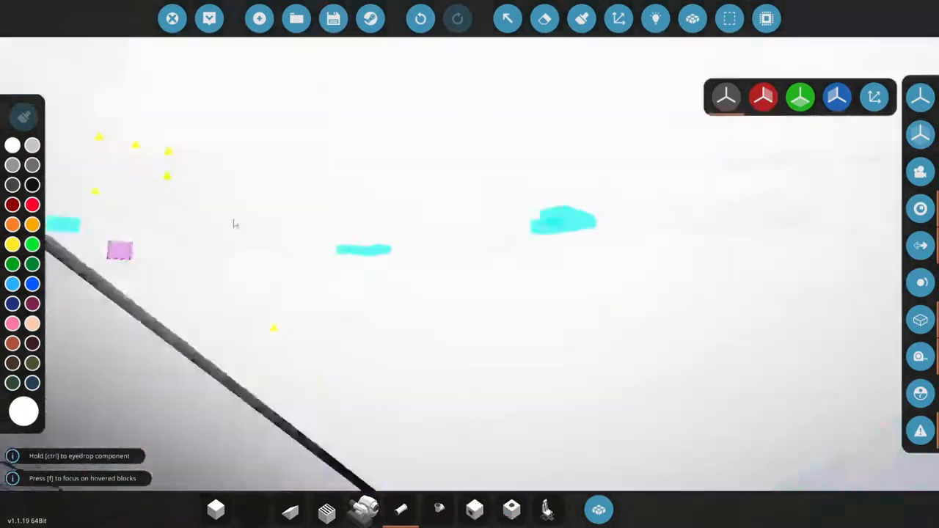
pyautogui.press('w')
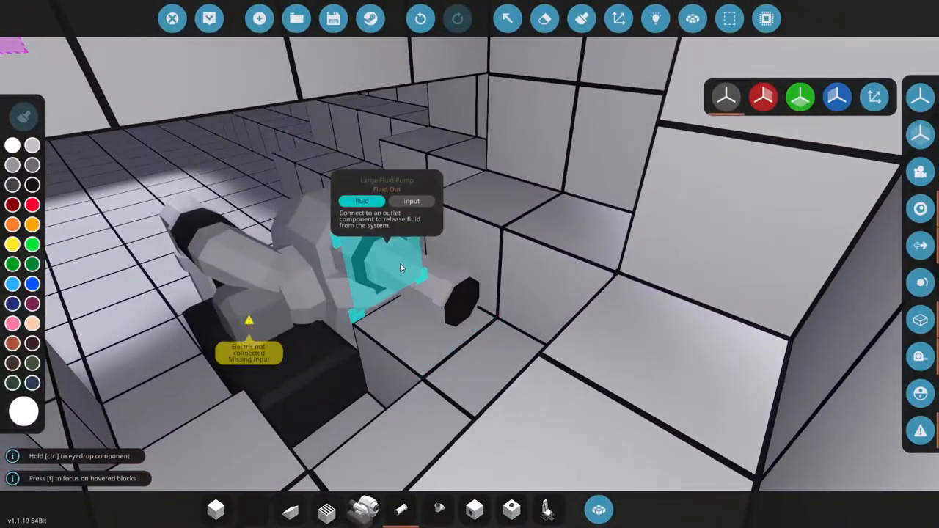
pyautogui.click(399, 276)
pyautogui.press('6')
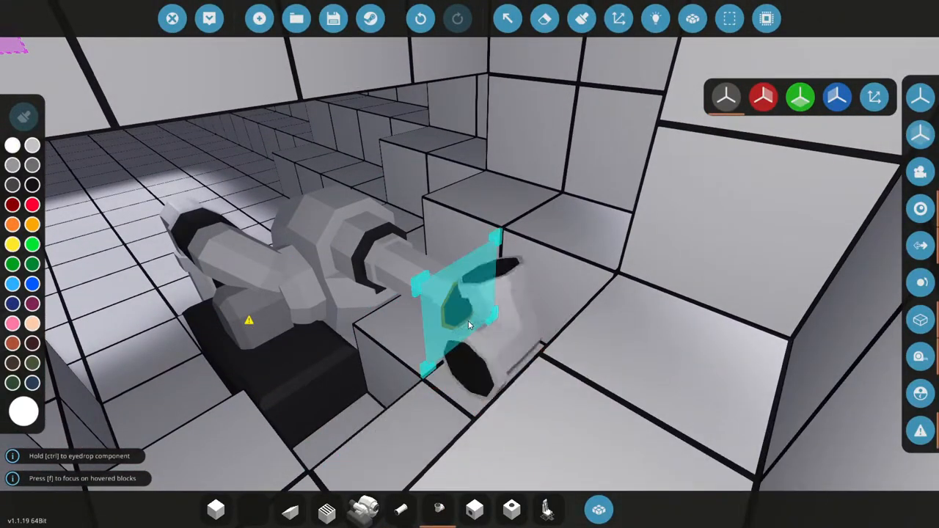
pyautogui.press('e')
pyautogui.press('e')
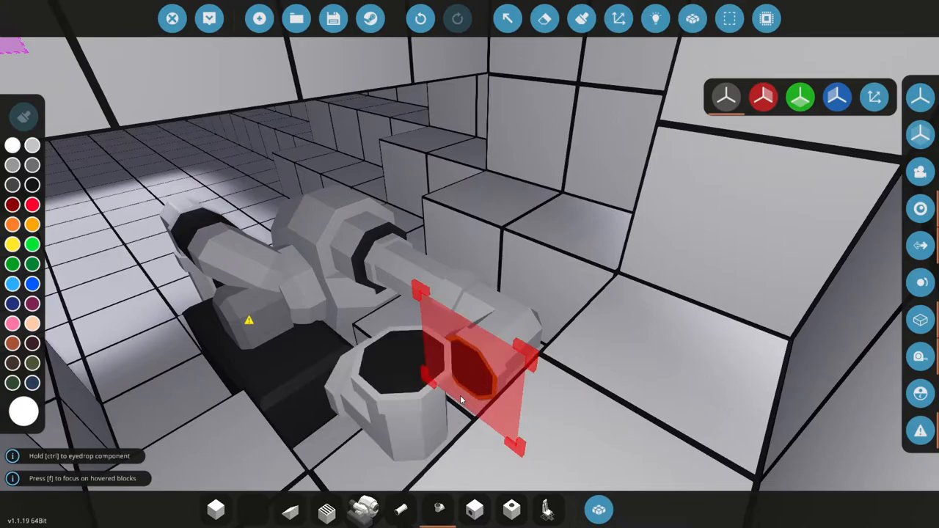
pyautogui.press('5')
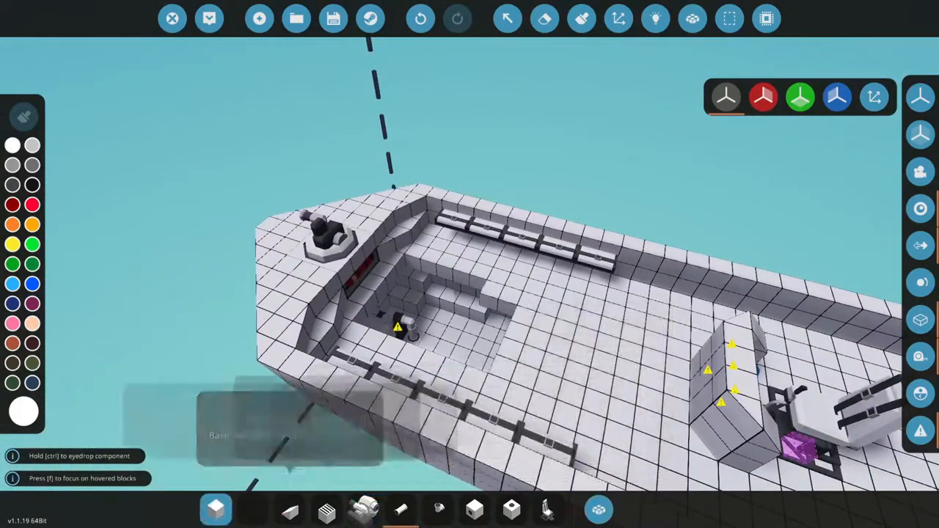
# Step: Search 'batt', pick Electric Battery Small and place two batteries inside the hull
pyautogui.click(231, 502)
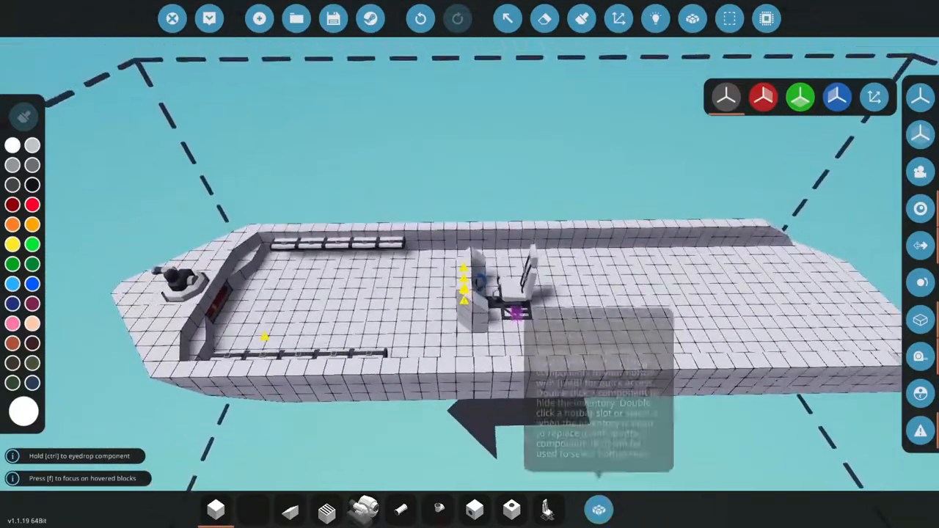
pyautogui.click(599, 510)
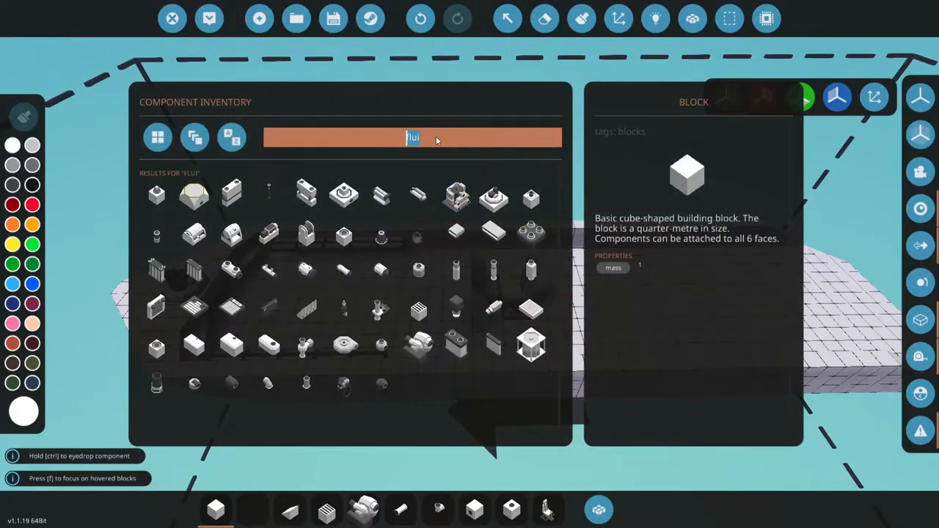
pyautogui.write('batt')
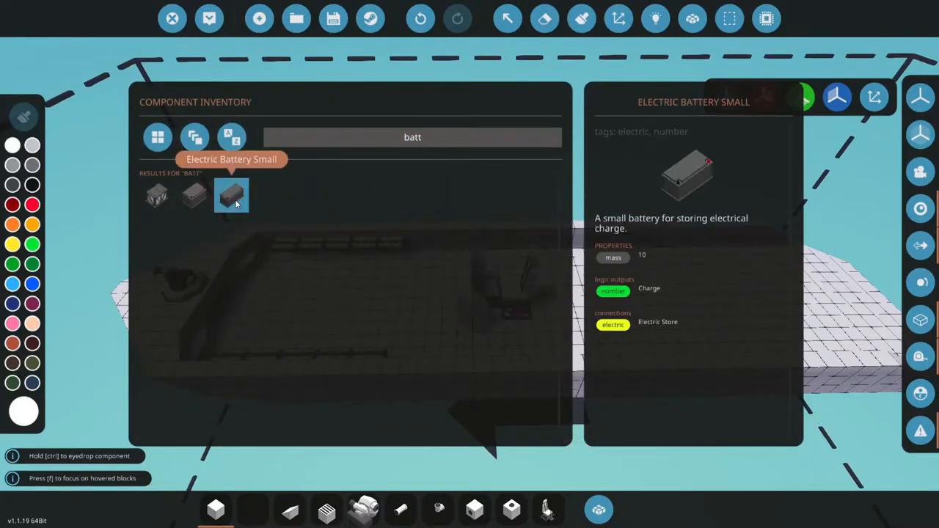
pyautogui.click(599, 509)
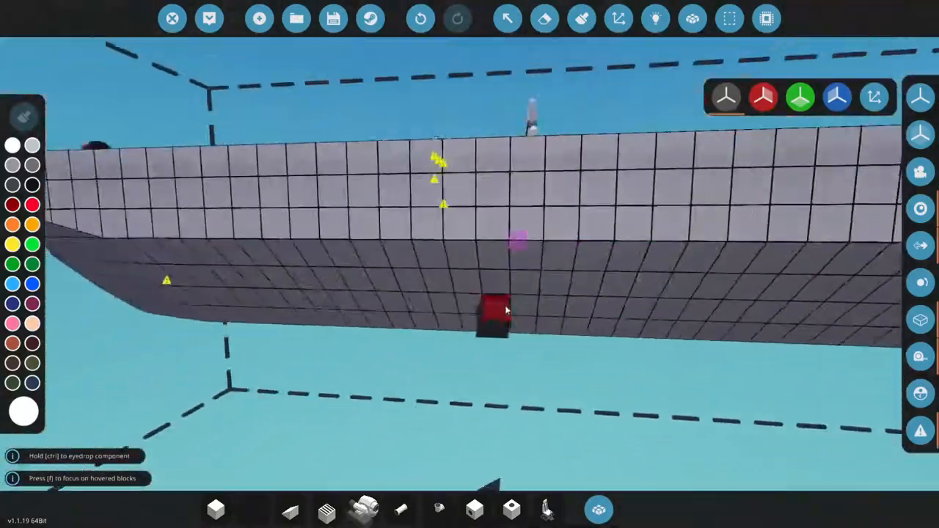
pyautogui.scroll(5, 579, 319)
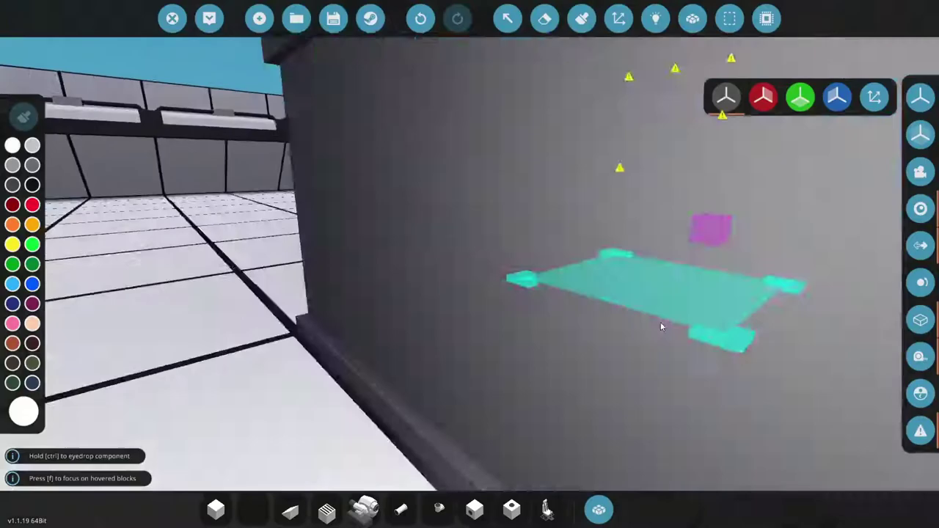
pyautogui.click(659, 317)
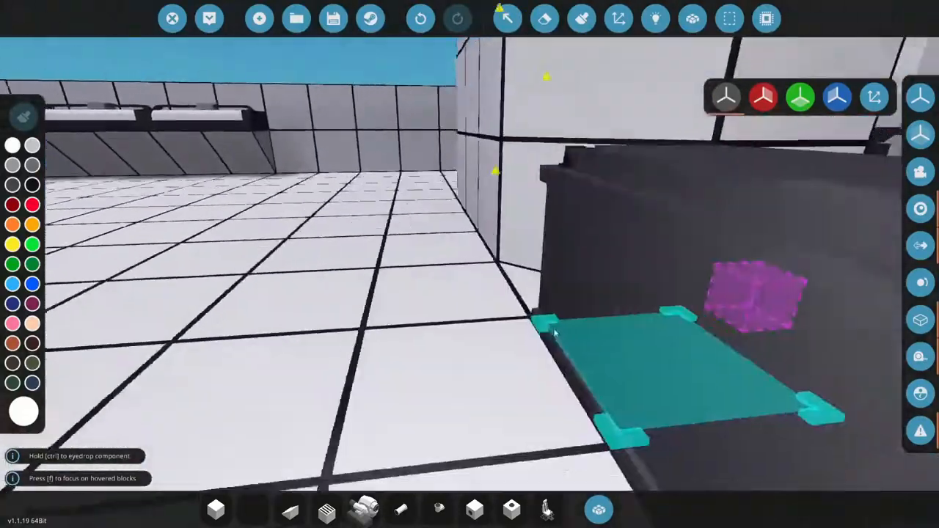
pyautogui.press('w')
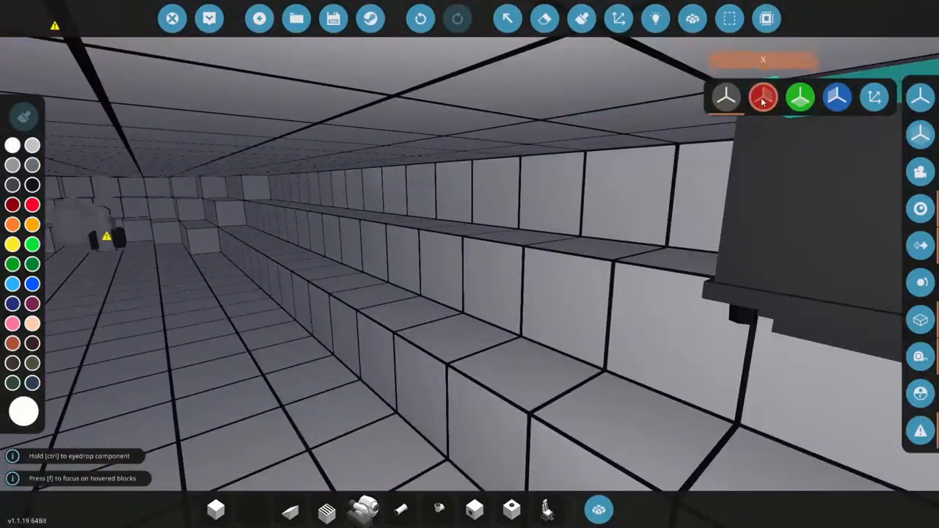
pyautogui.press('f')
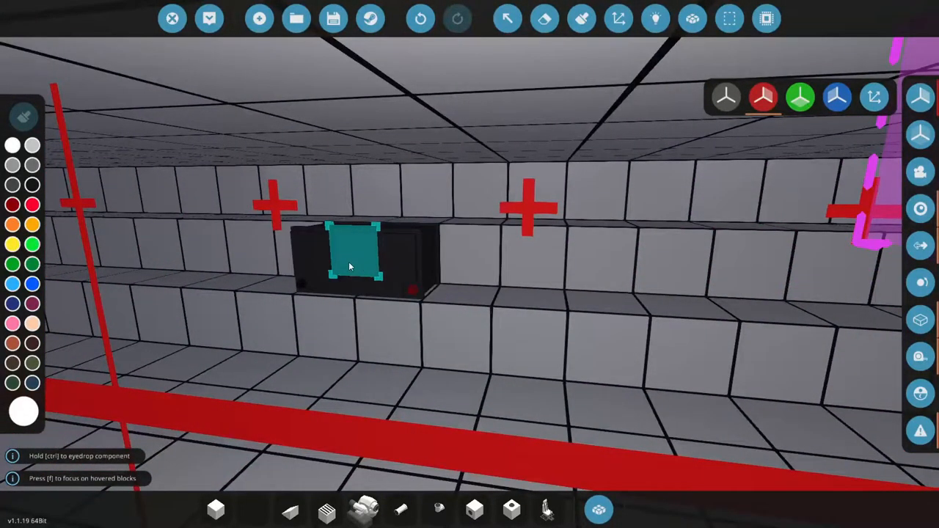
pyautogui.click(349, 261)
# Step: Place a third battery on the hull edge, then switch to the boat's logic view
pyautogui.press('w')
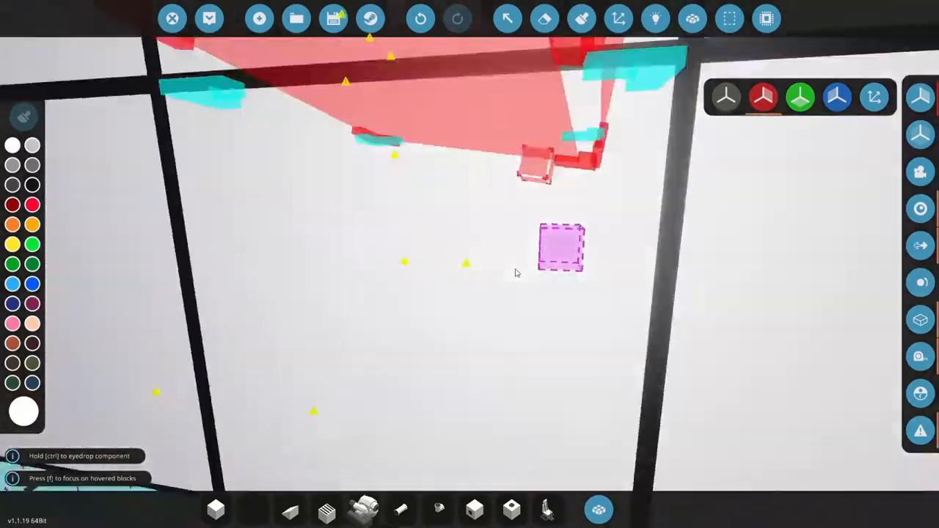
pyautogui.press('s')
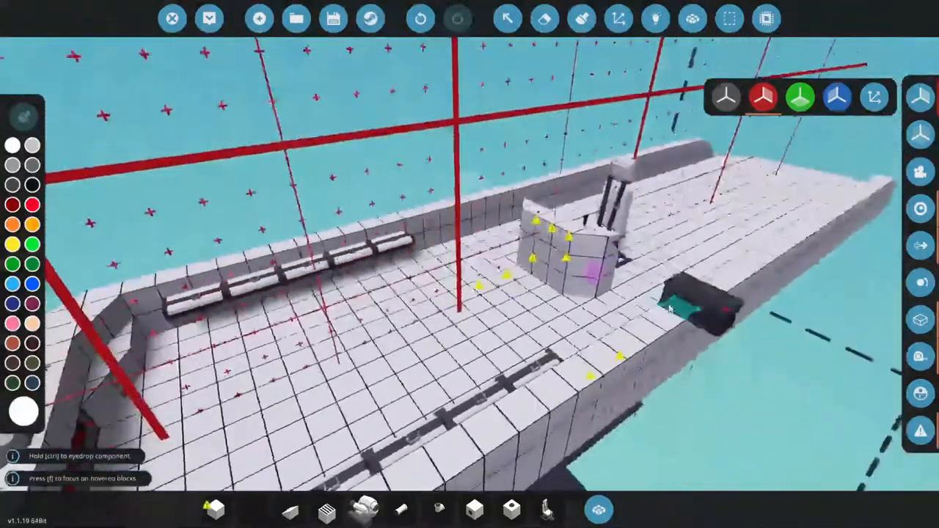
pyautogui.moveTo(669, 308); pyautogui.dragTo(587, 293)
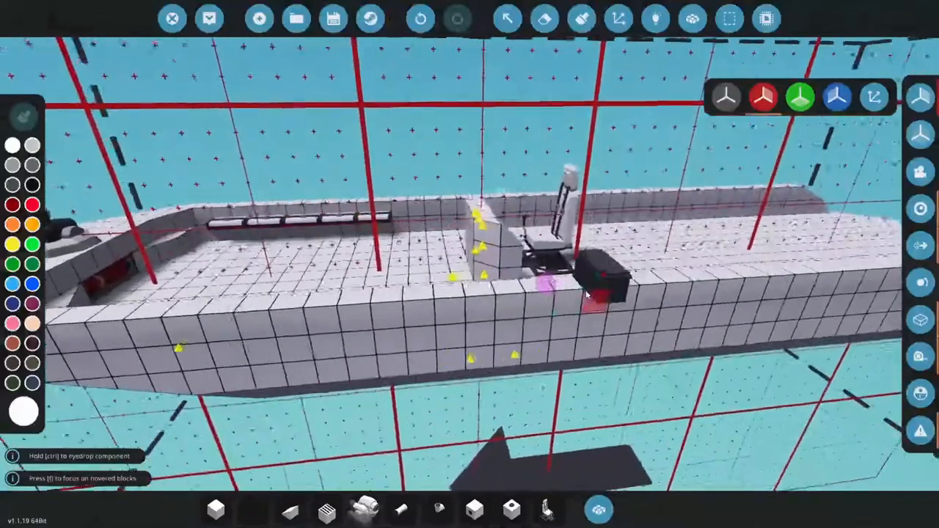
pyautogui.press('s')
pyautogui.press('w')
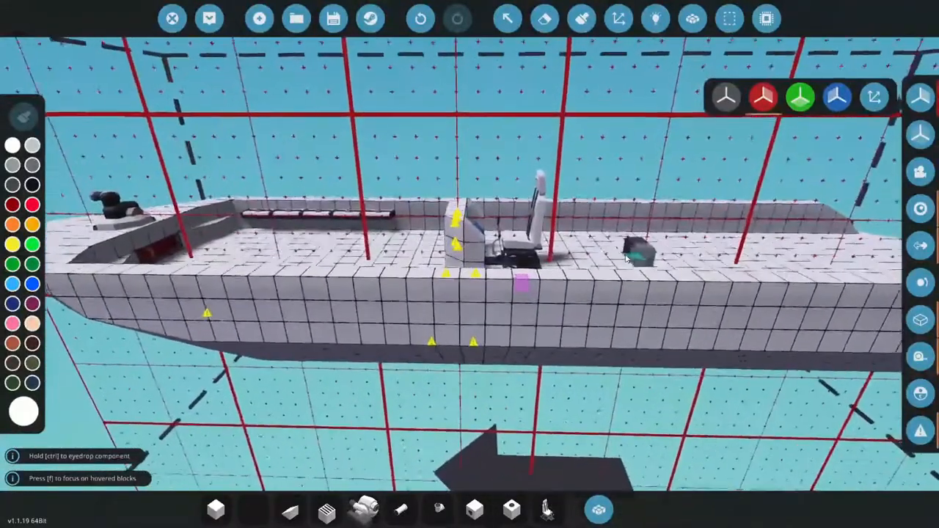
pyautogui.click(477, 278)
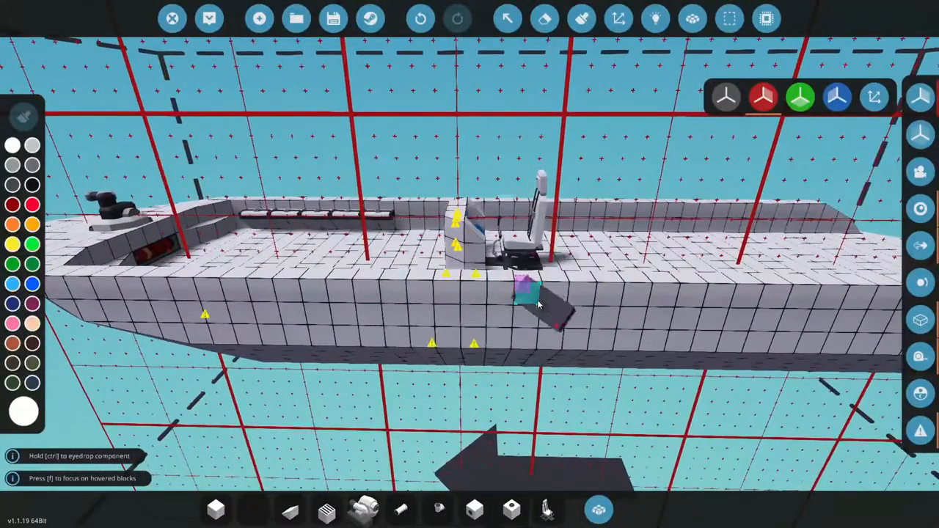
pyautogui.press('s')
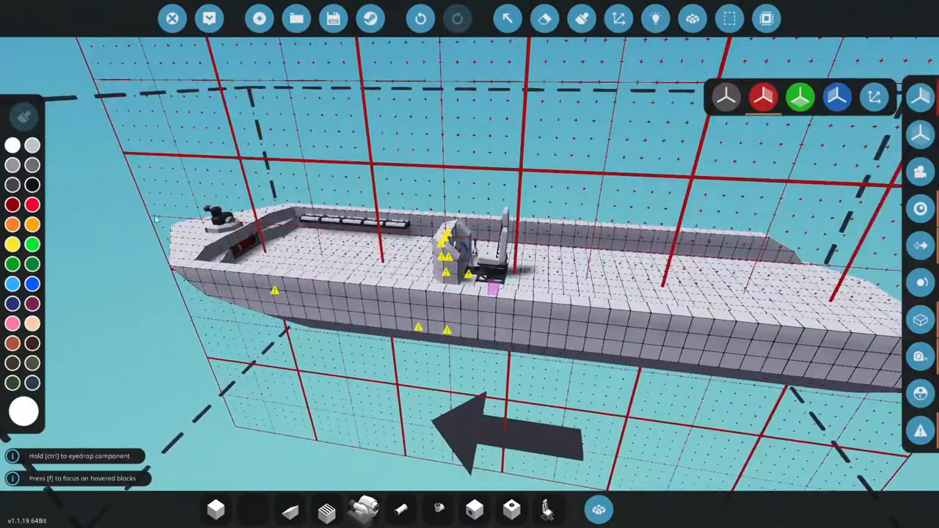
pyautogui.press('w')
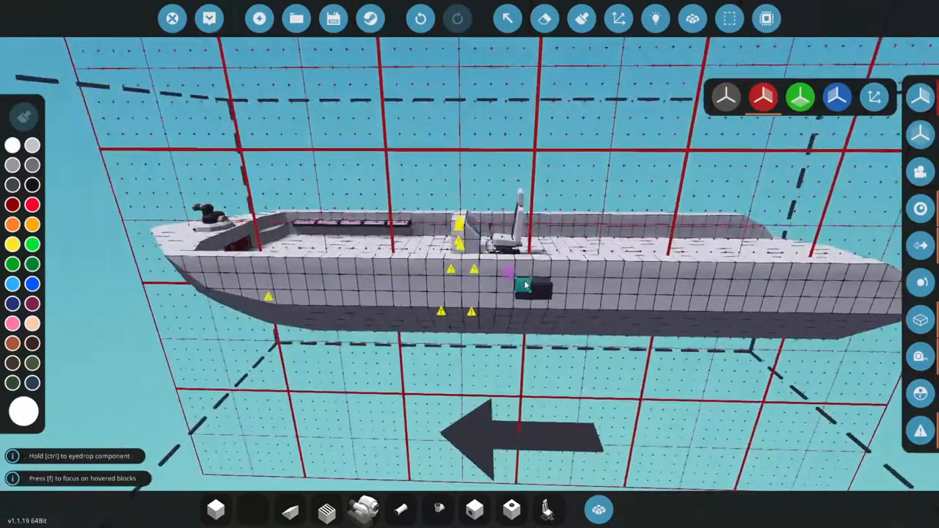
pyautogui.press('s')
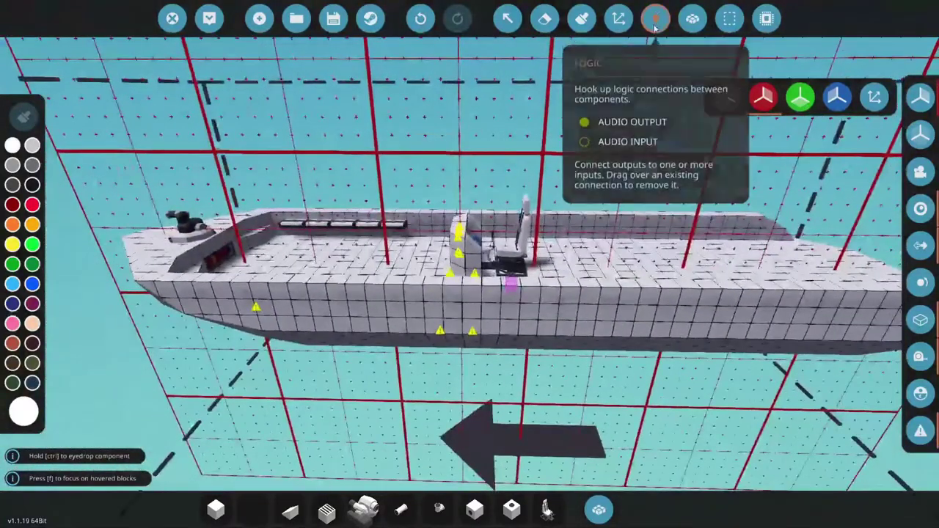
pyautogui.click(655, 22)
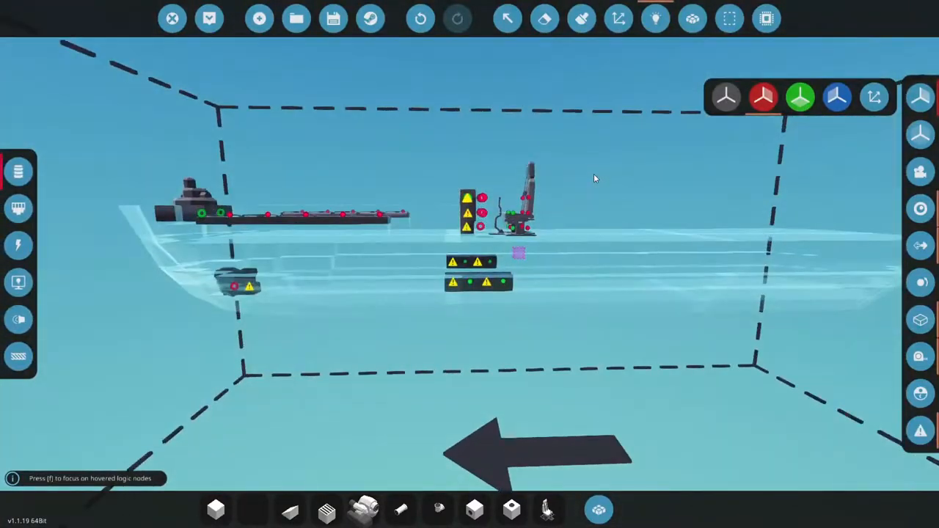
# Step: Leave the logic view and pan the builder camera along the boat's deck
pyautogui.press('p')
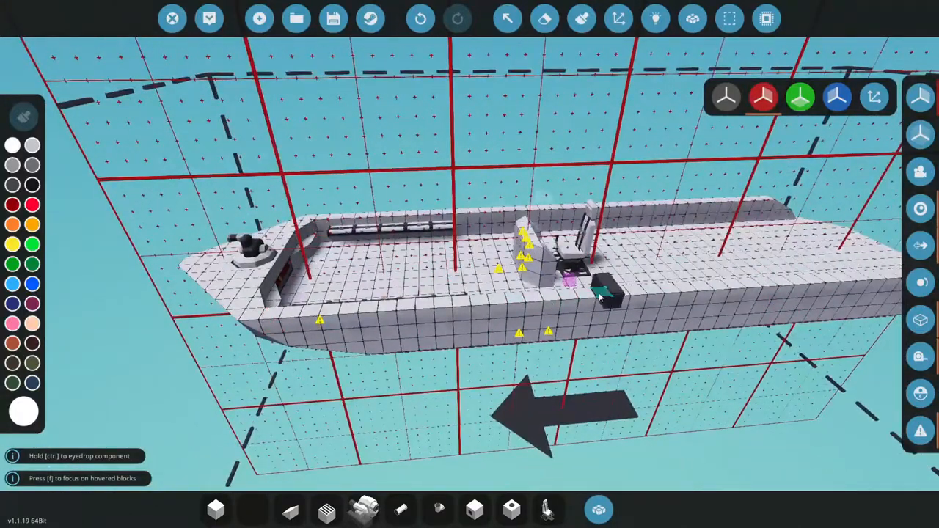
pyautogui.press('d')
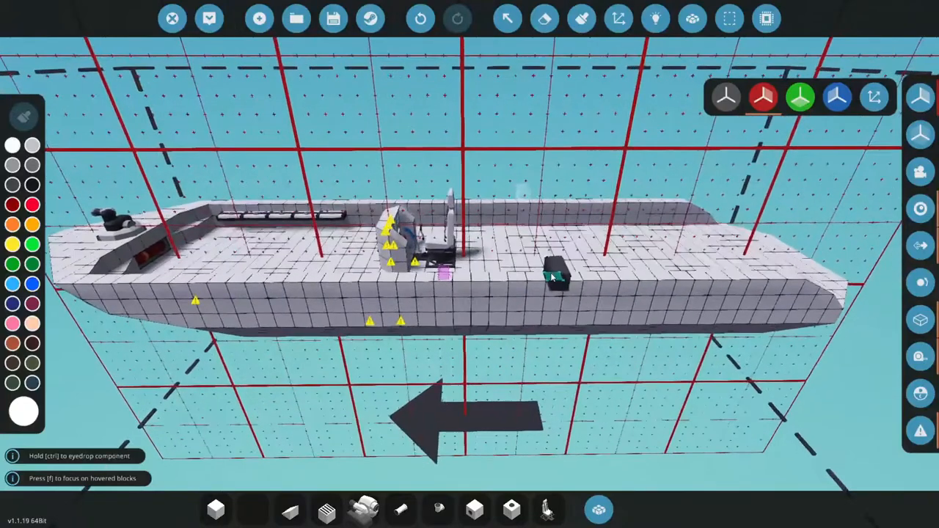